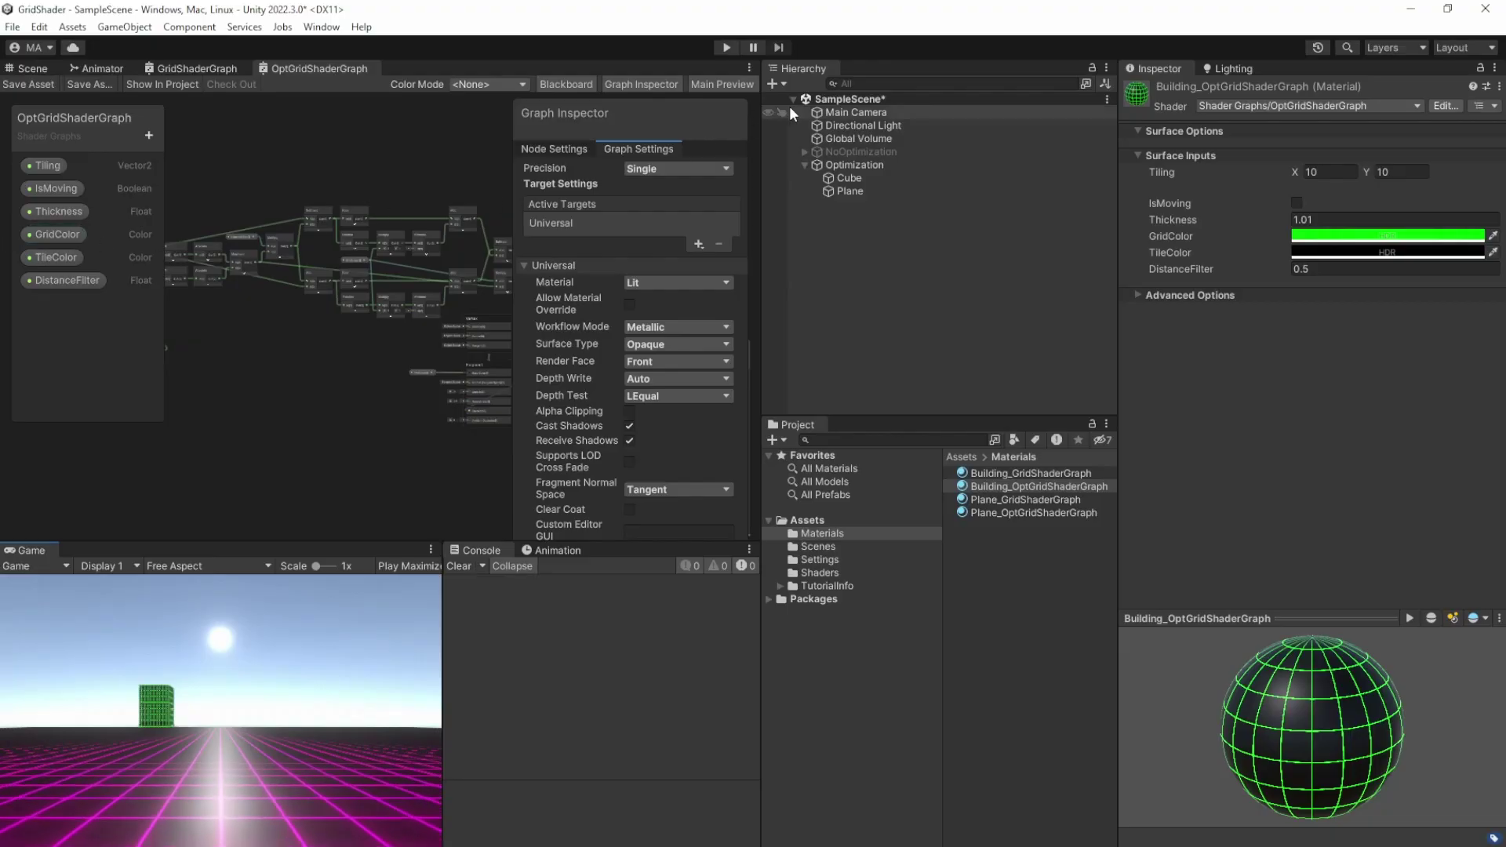
Run the scene in play mode to examine the moving grid on the plane and cube, and exit play mode
left_click(727, 47)
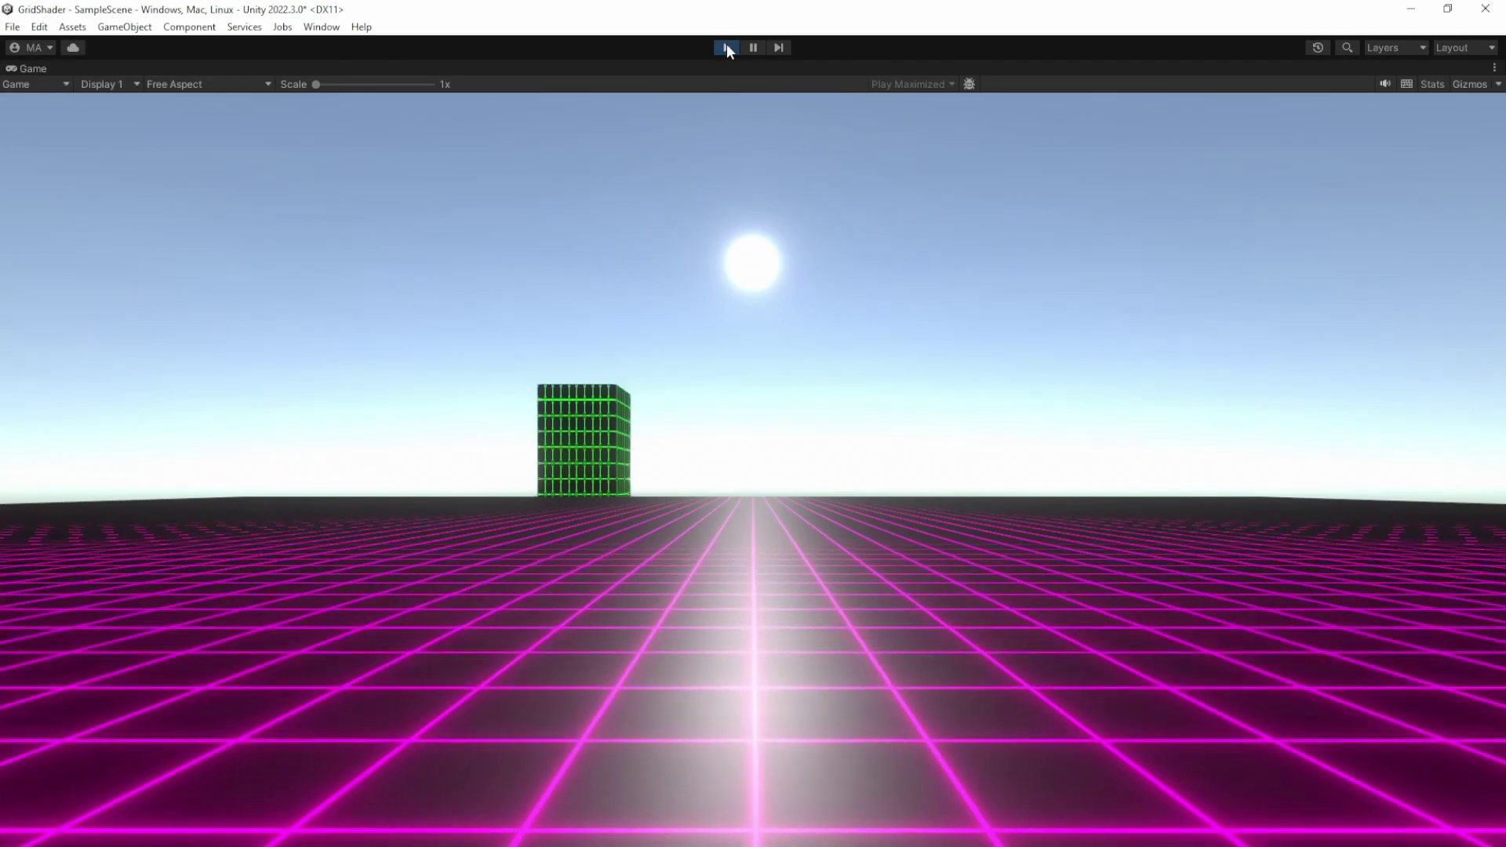
mouse_move(314, 85)
left_mouse_down()
mouse_move(391, 105)
mouse_move(300, 105)
left_mouse_up()
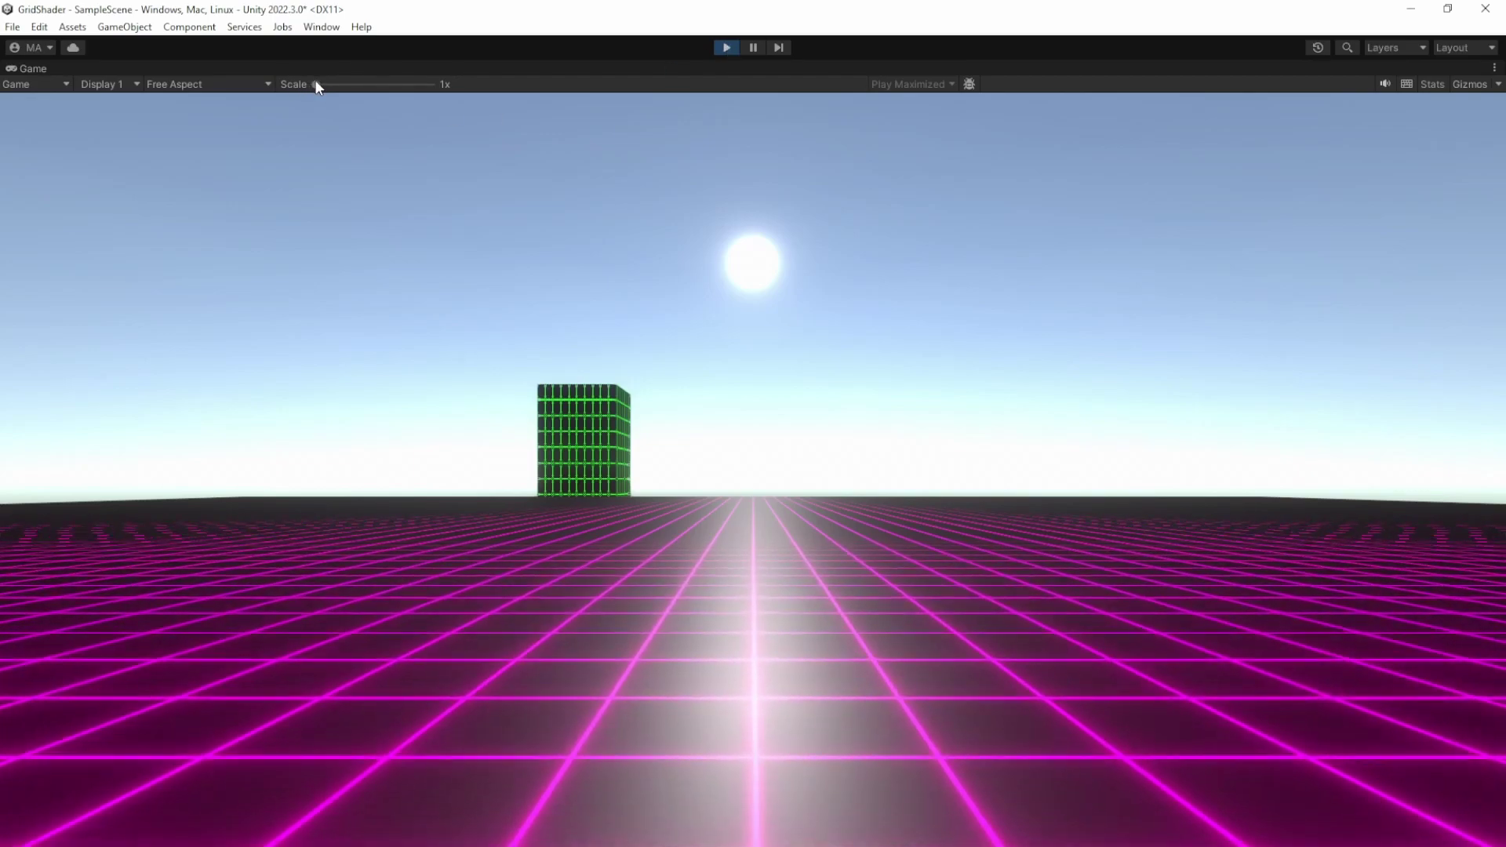
left_click_drag(314, 82, 287, 100)
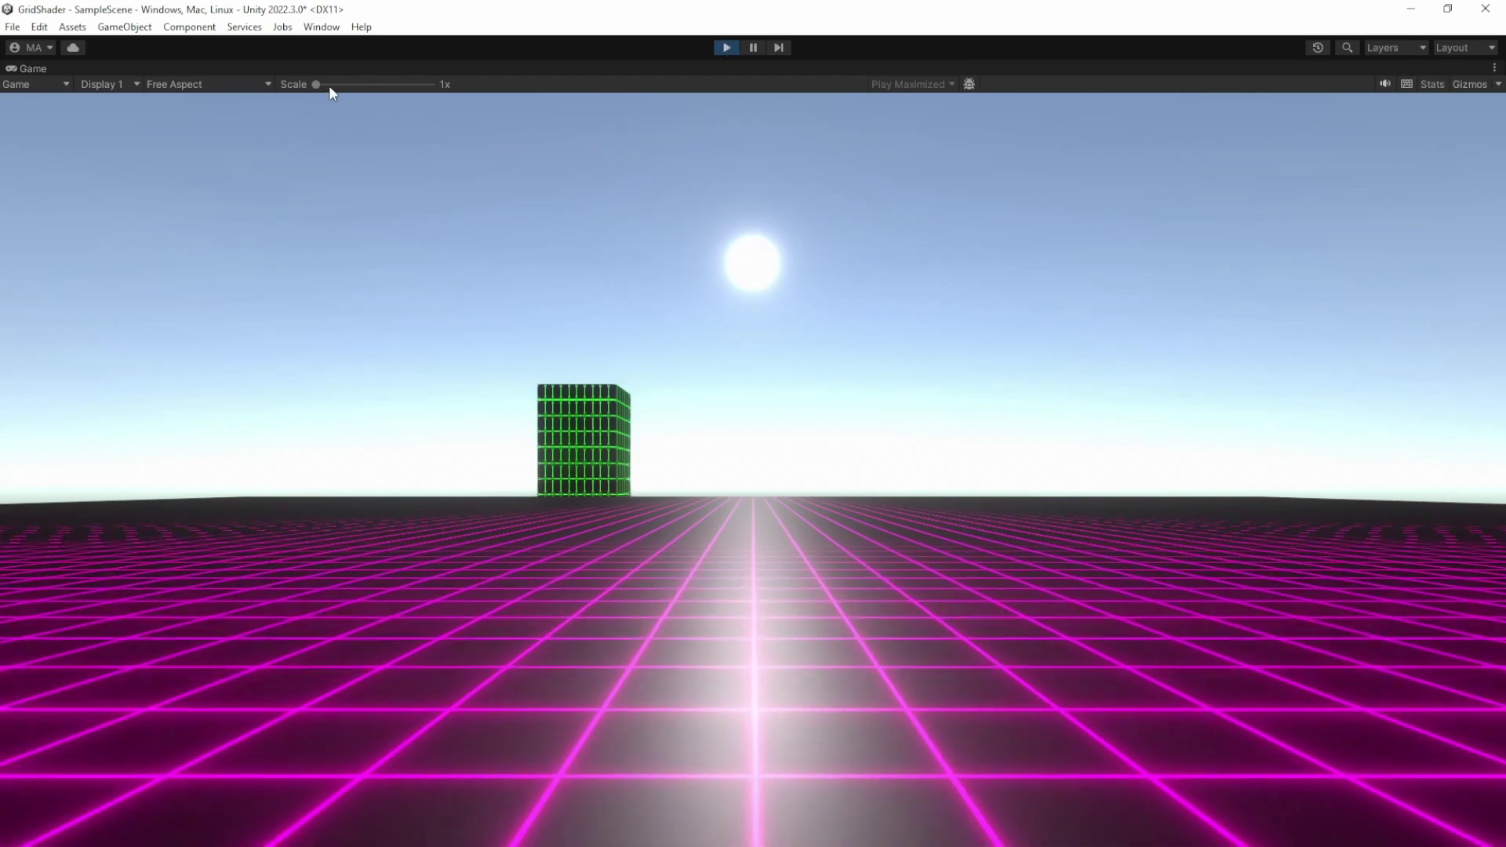
left_click_drag(315, 84, 388, 98)
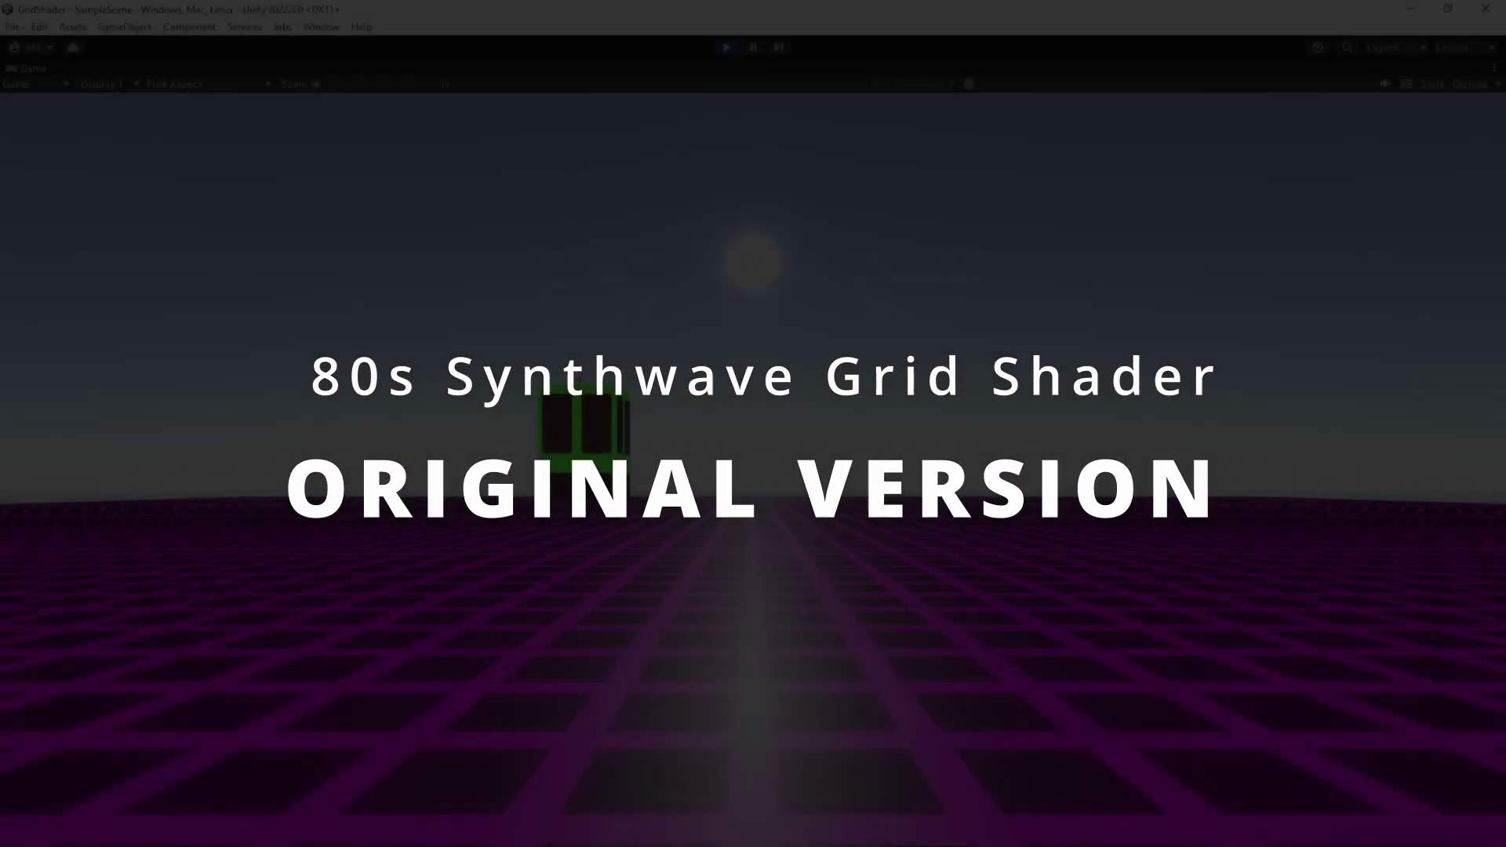
left_click(728, 47)
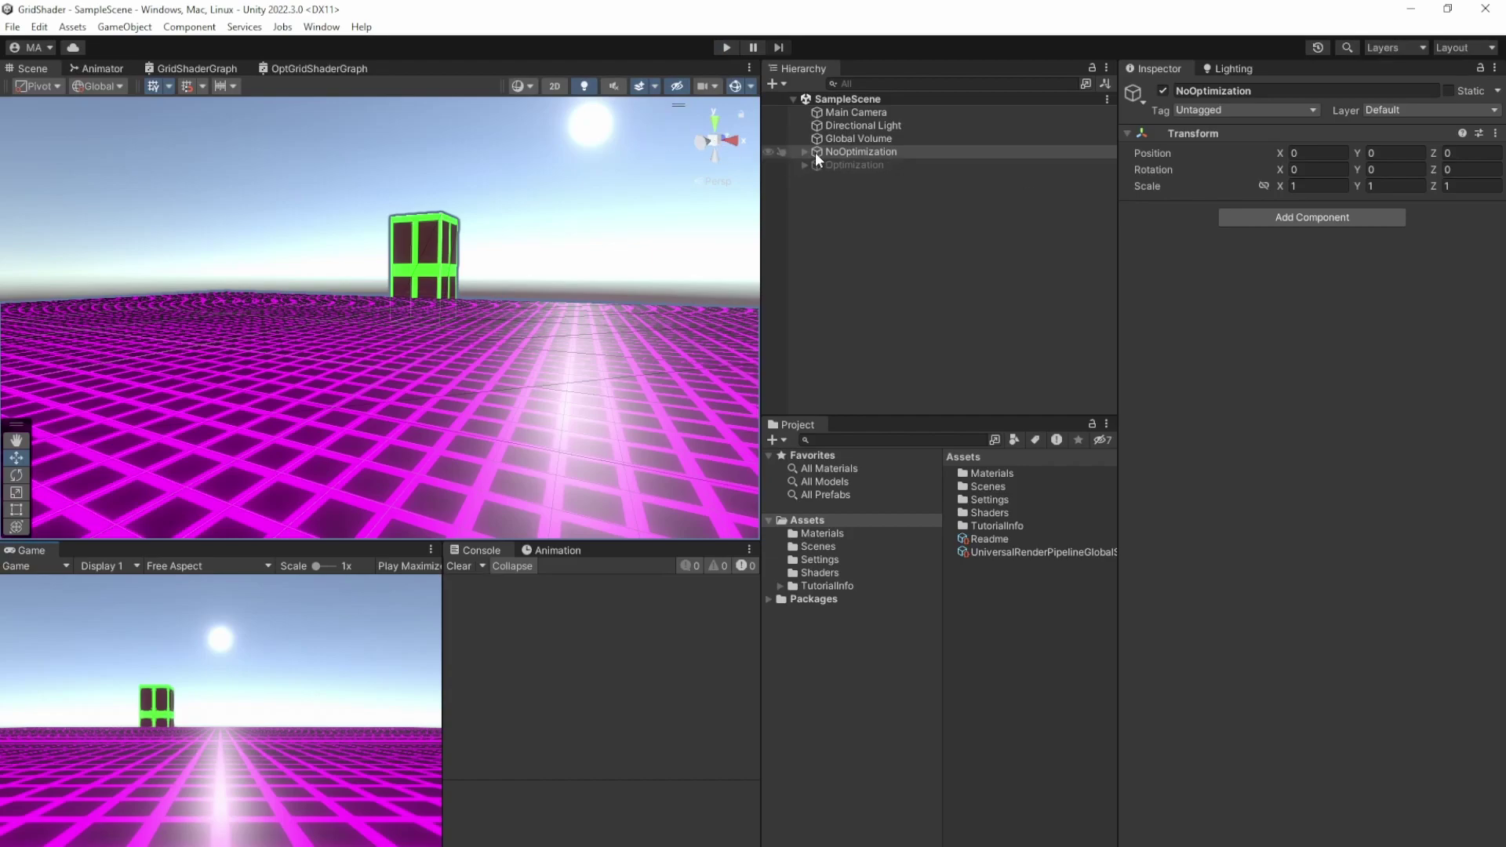
Enable IsGridMoving on the Plane_GridShaderGraph material used by the NoOptimization plane, and test it in a play mode run
left_click(798, 152)
left_click(804, 152)
left_click(850, 178)
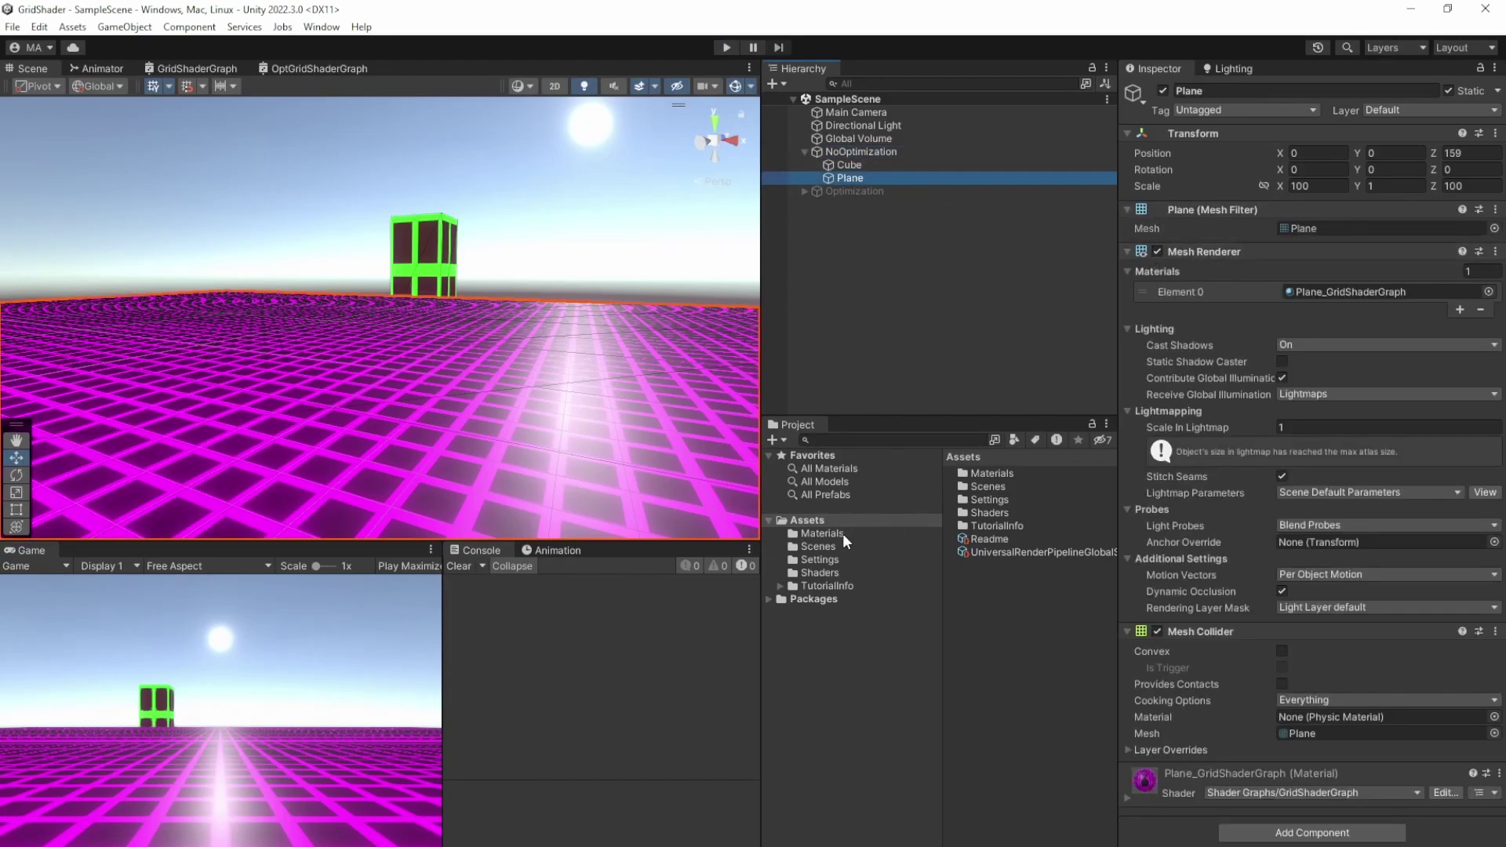
left_click(822, 534)
left_click(1010, 499)
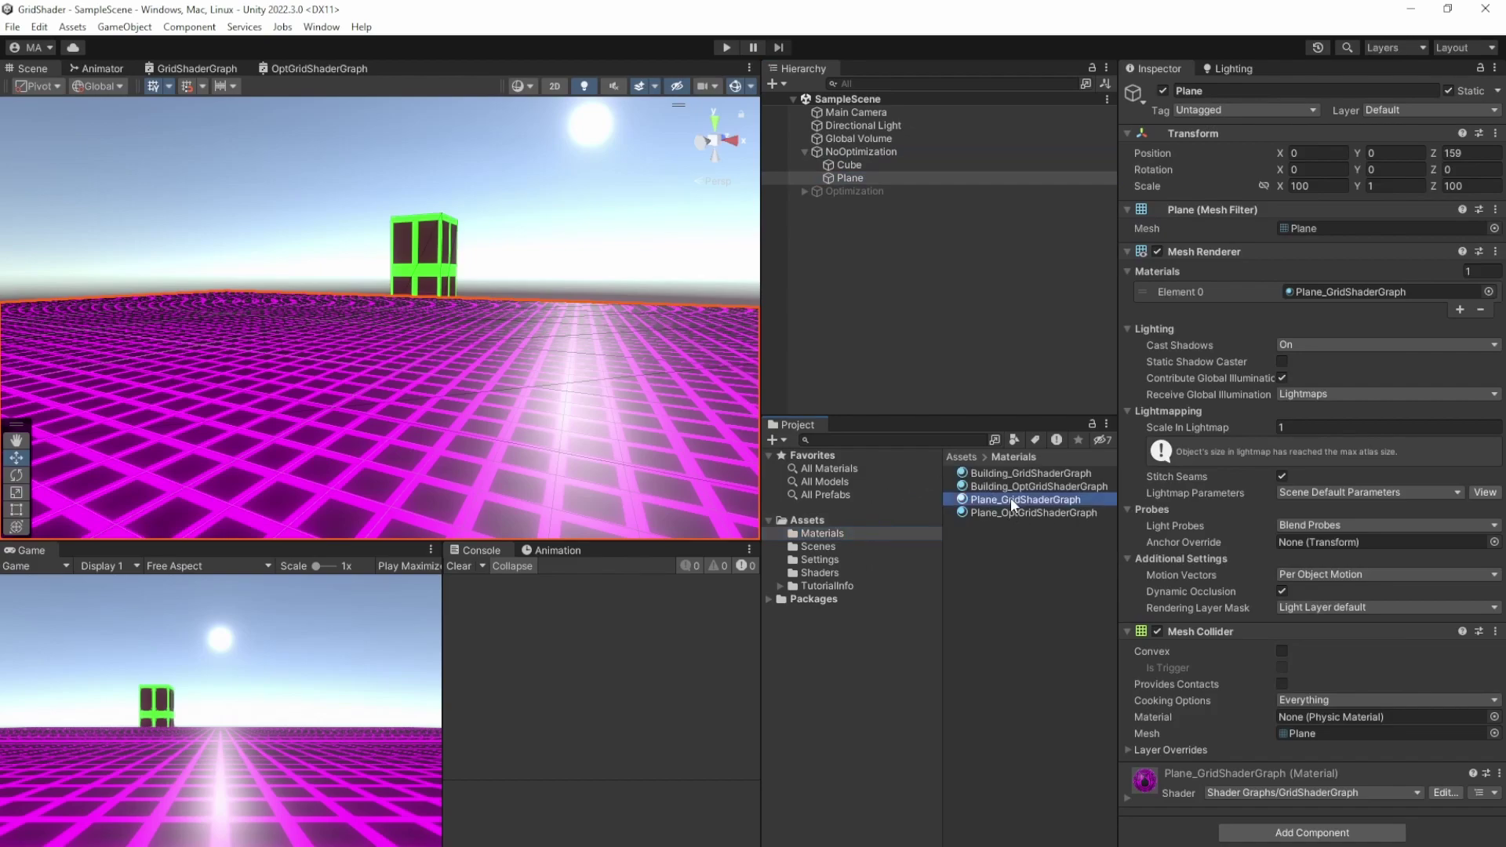
left_click(1297, 172)
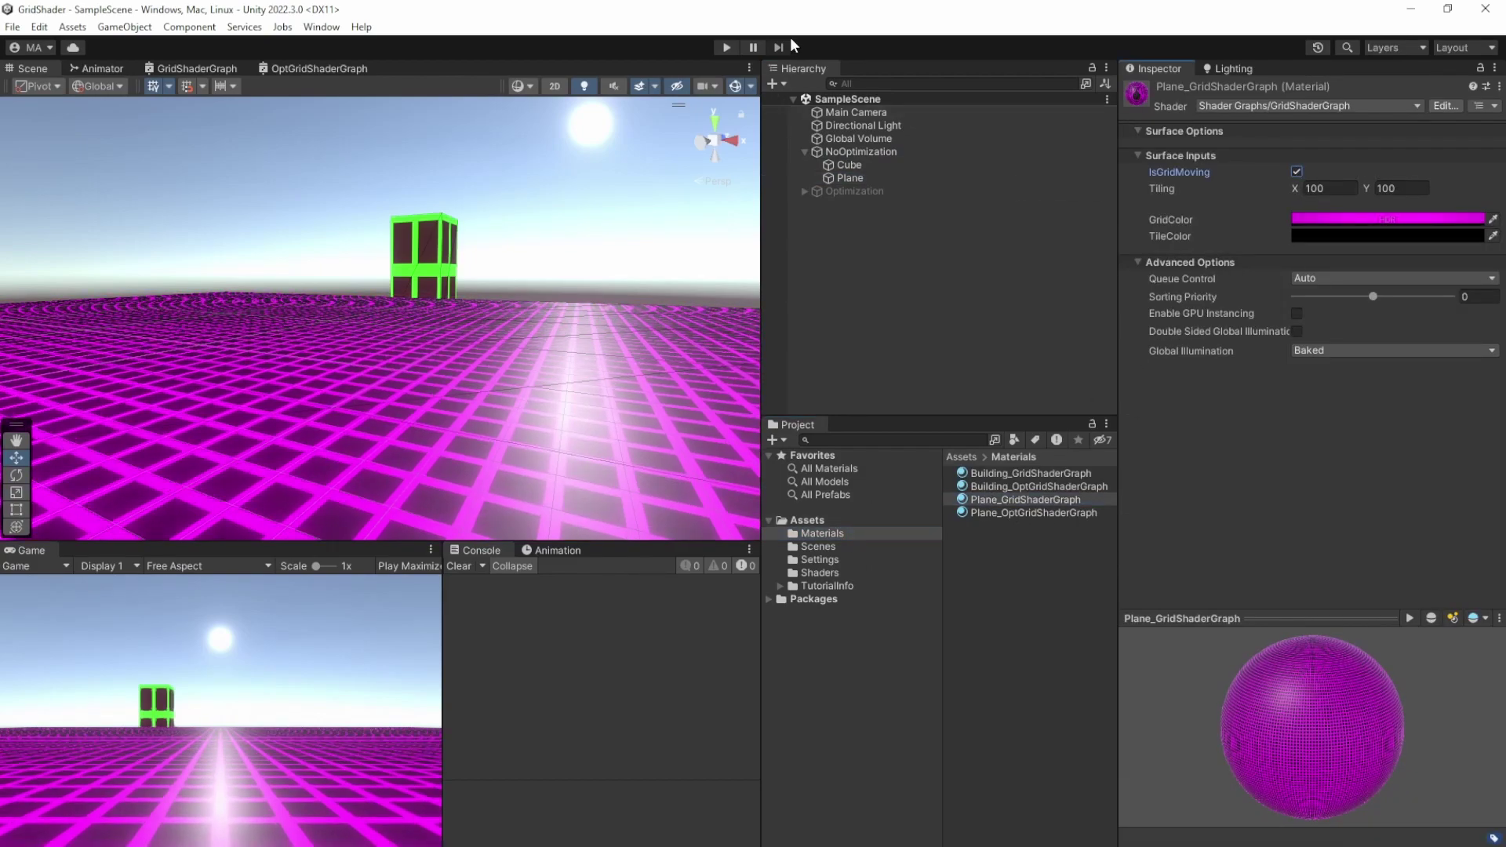
left_click(726, 48)
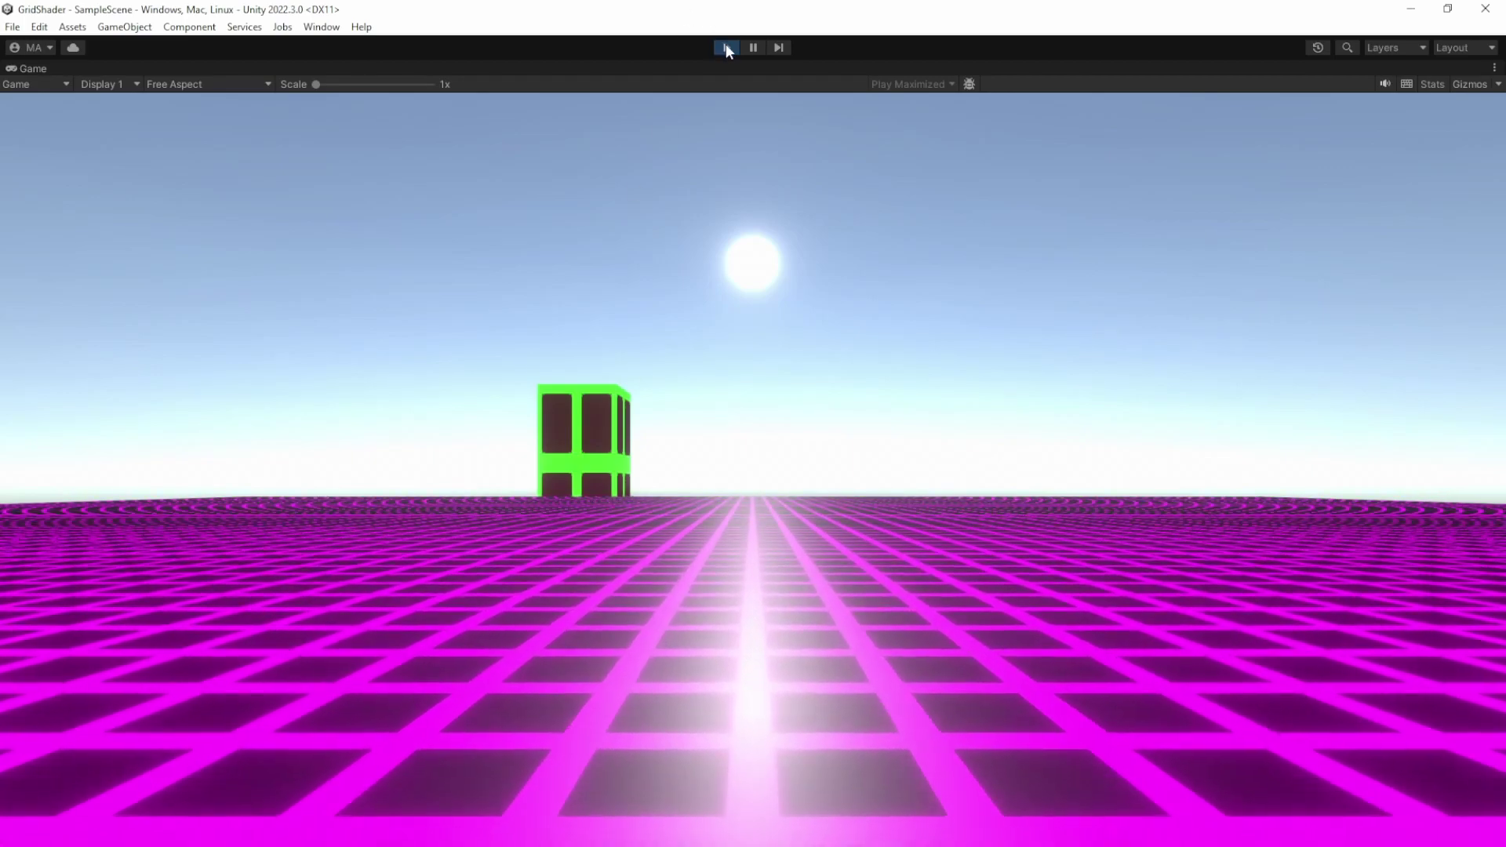
left_click(727, 46)
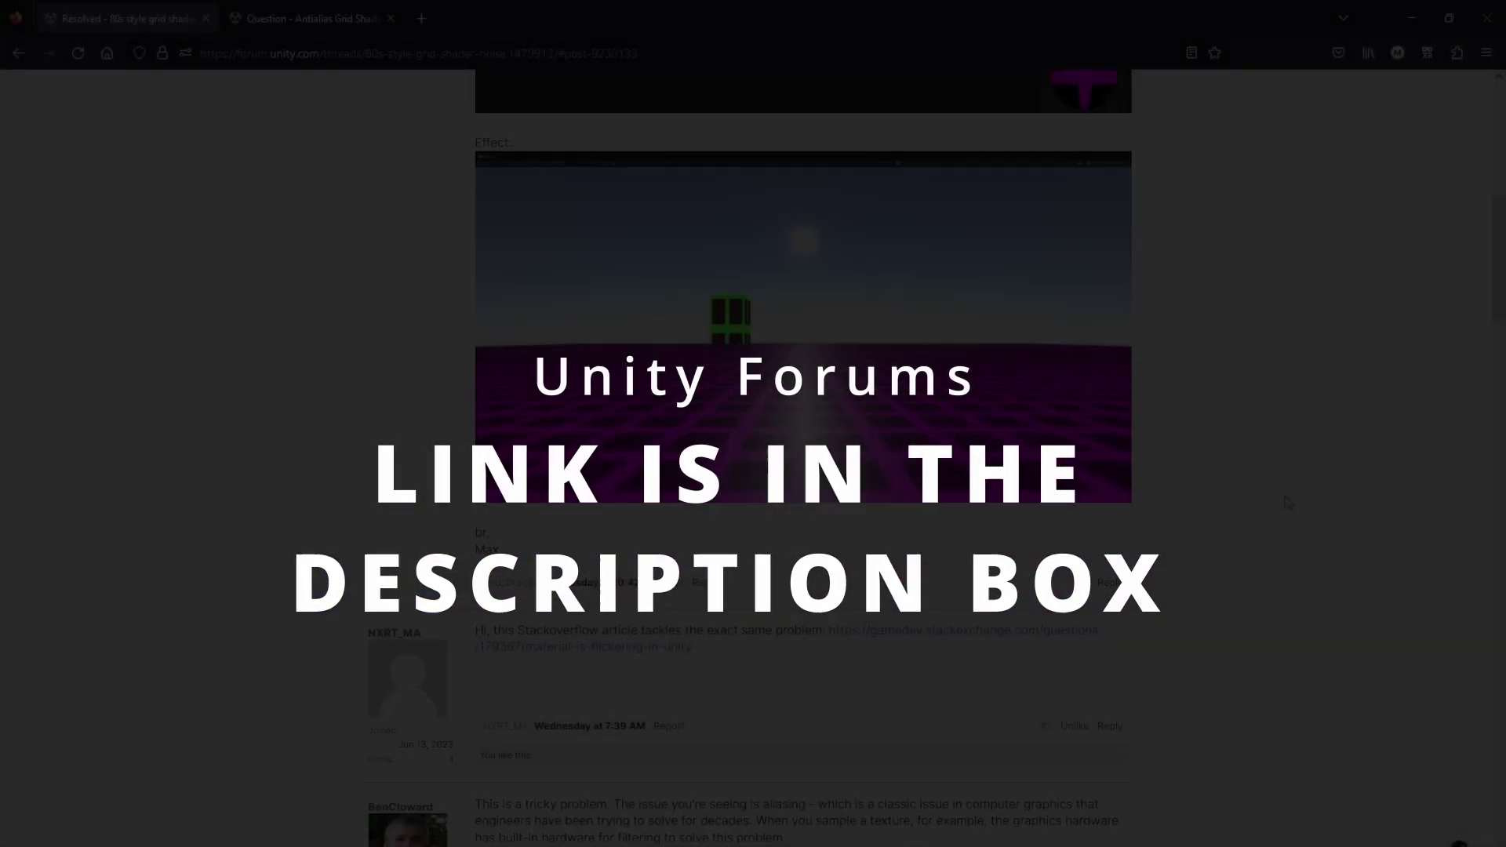
Switch to Firefox and read the replies and graph images in the Unity forum thread on 80s style grid shader noise
scroll(1287, 502, "down", 3)
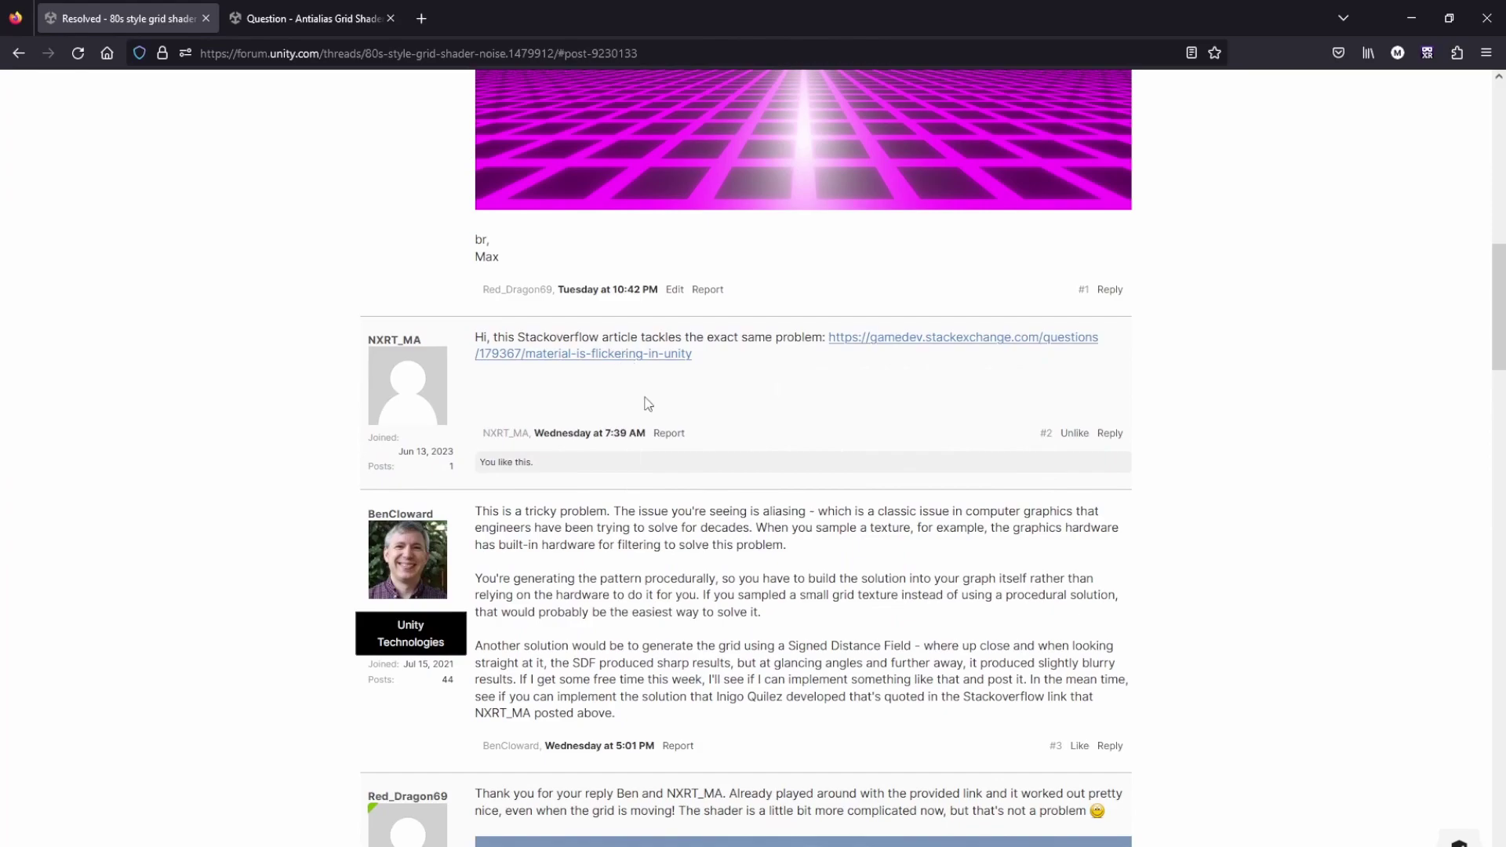
scroll(721, 542, "down", 5)
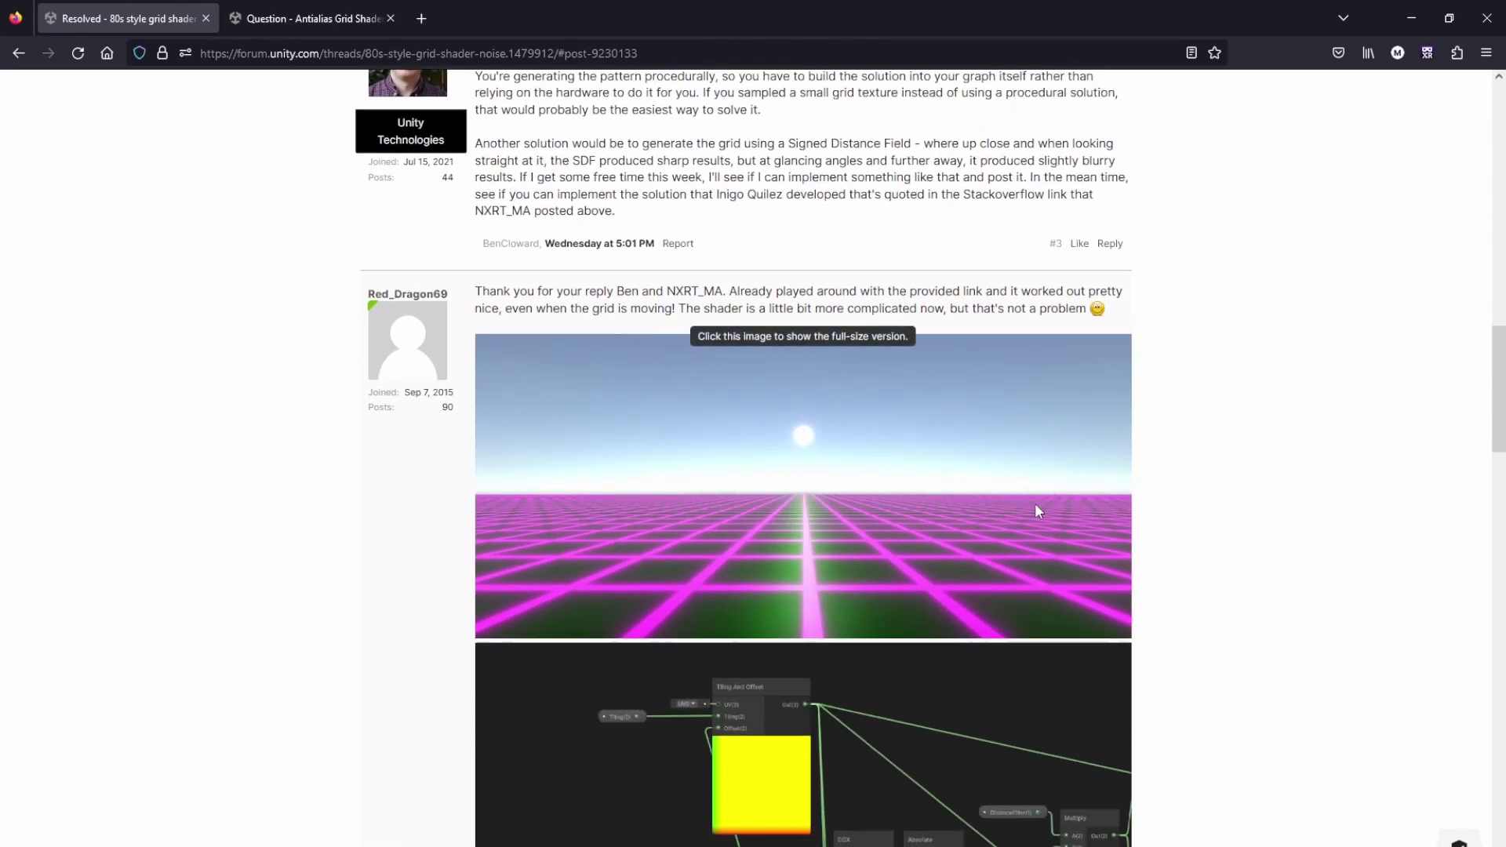
scroll(1247, 524, "down", 10)
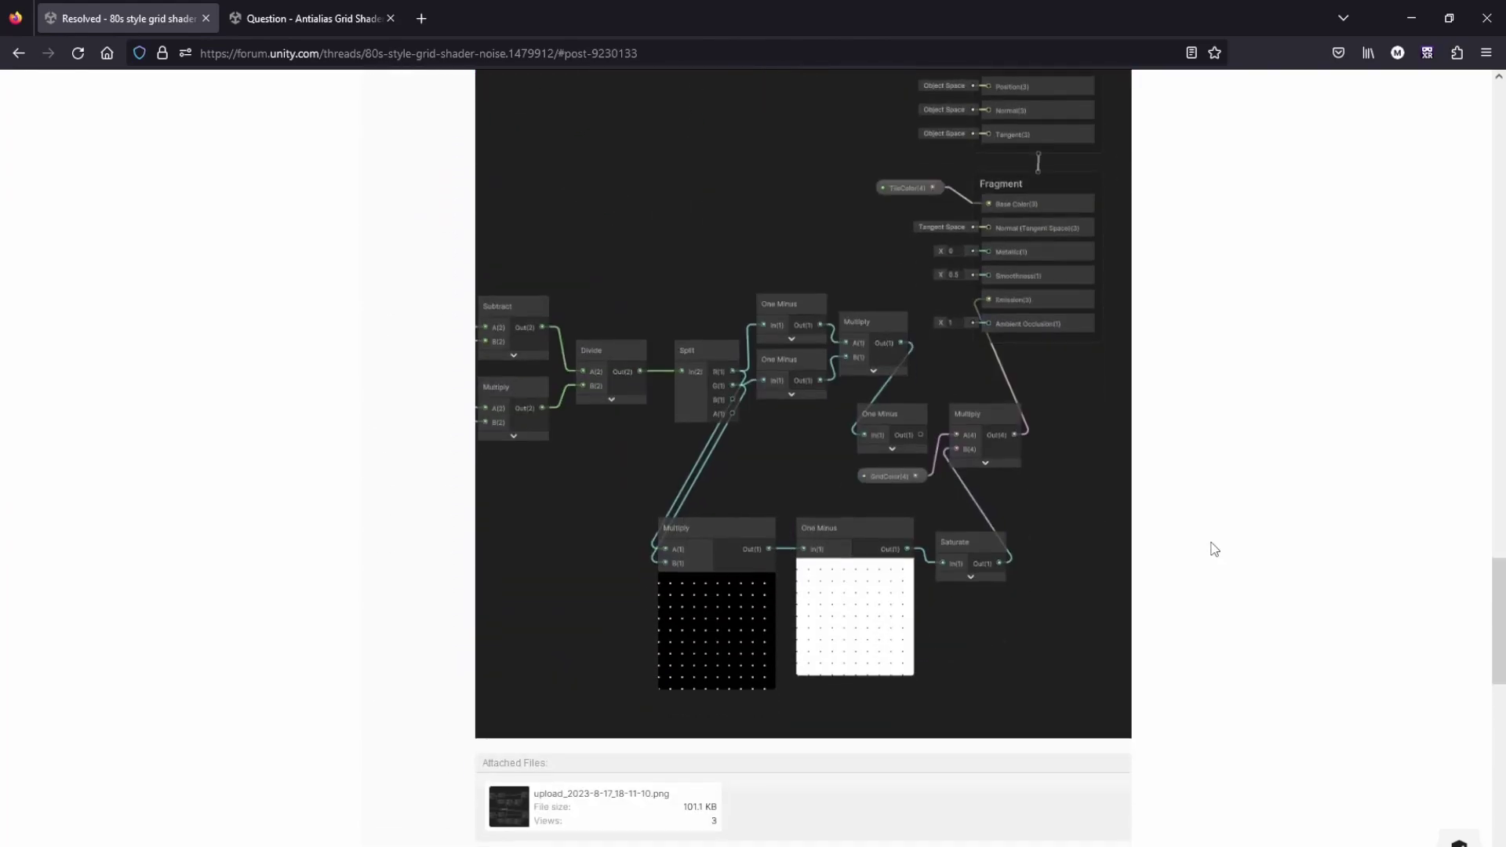
scroll(1214, 549, "down", 6)
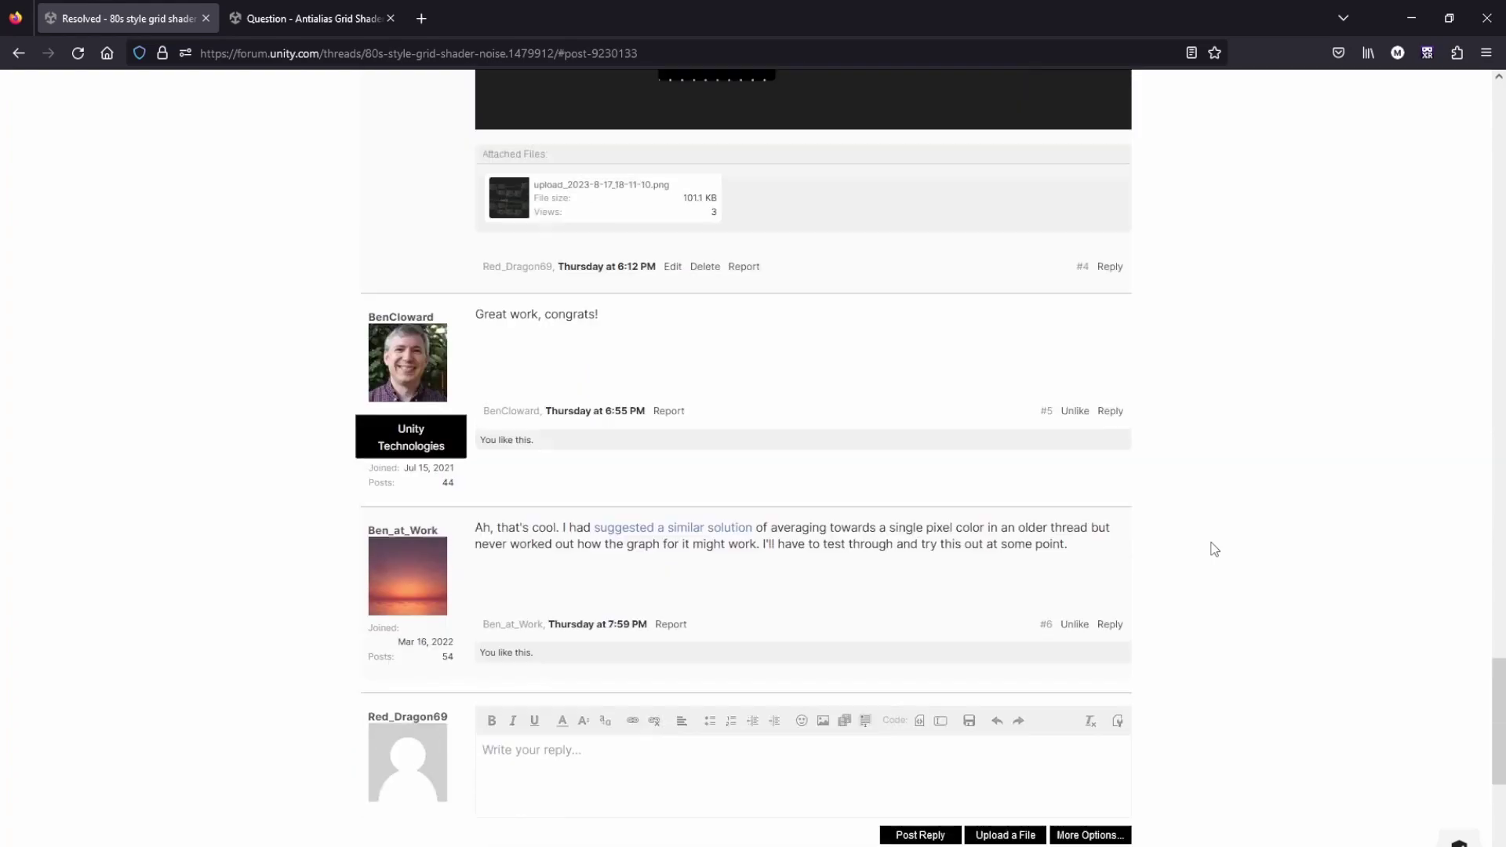
scroll(1213, 544, "up", 10)
Read through the "Antialias Grid Shader?" forum thread and return to its opening question
left_click(302, 19)
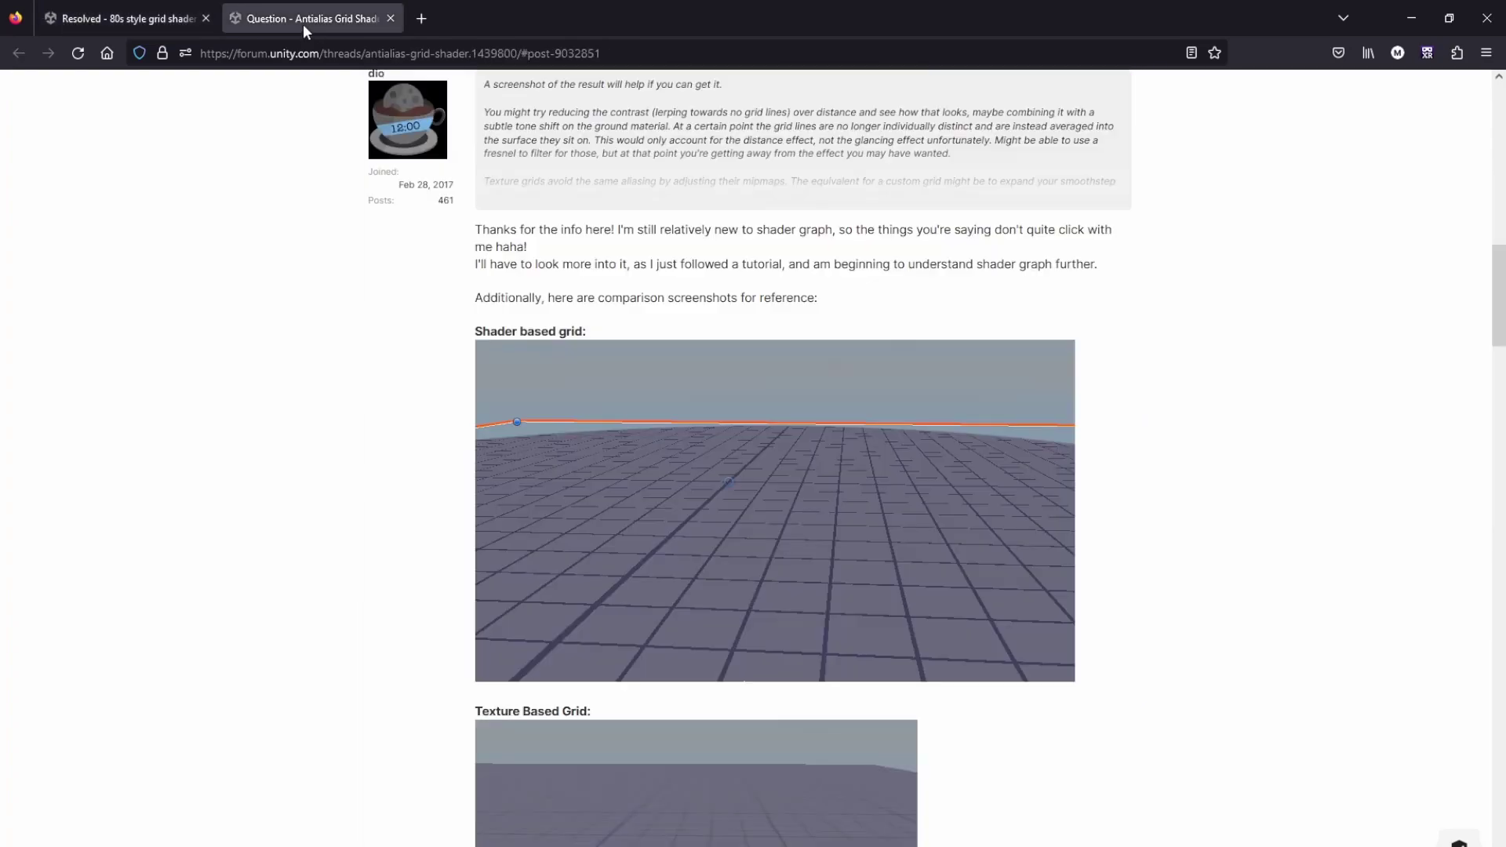
scroll(629, 495, "down", 10)
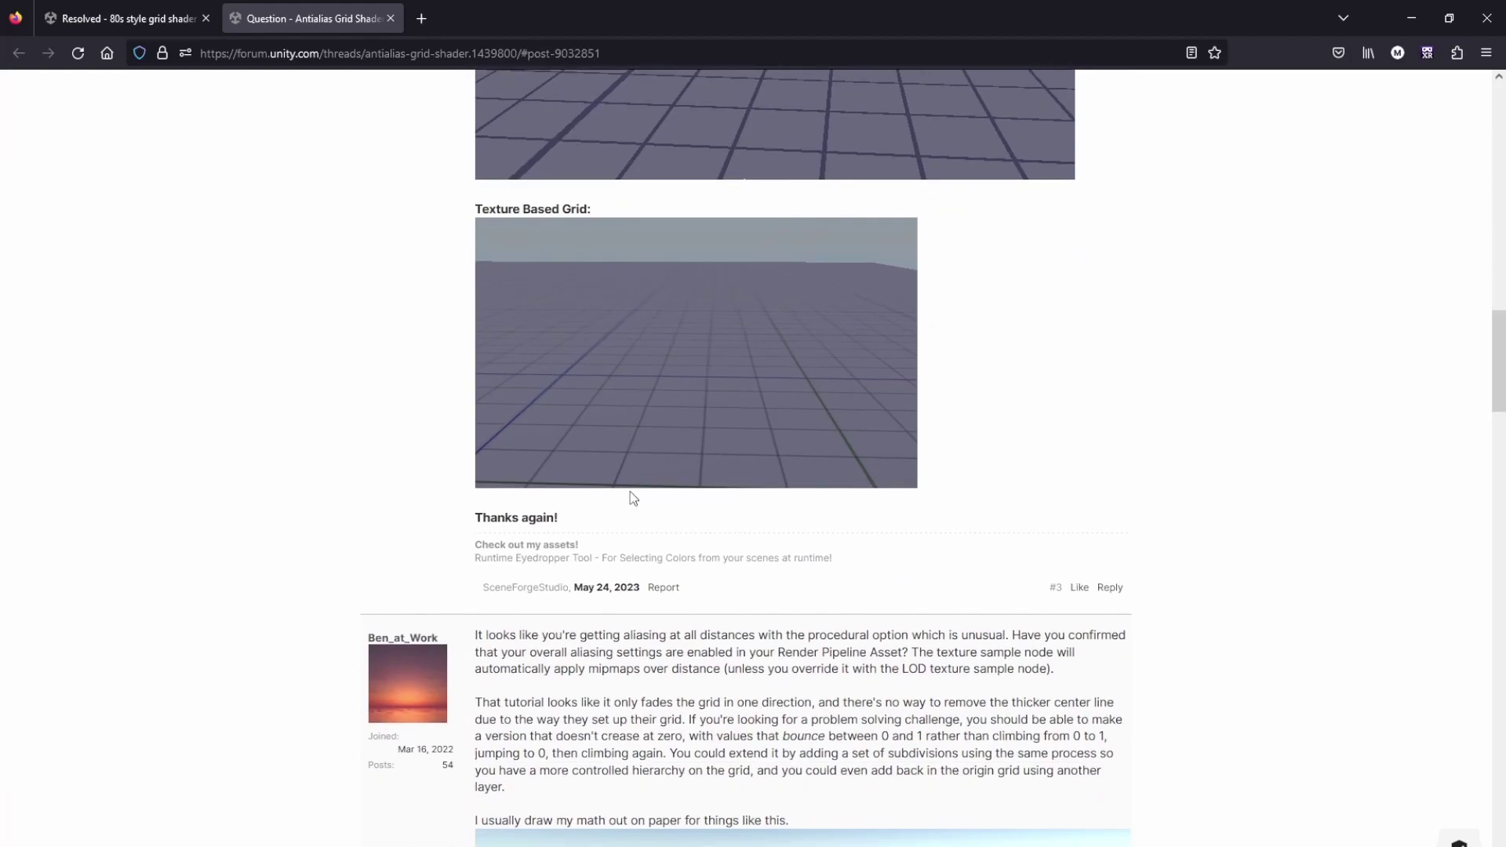
scroll(630, 494, "down", 4)
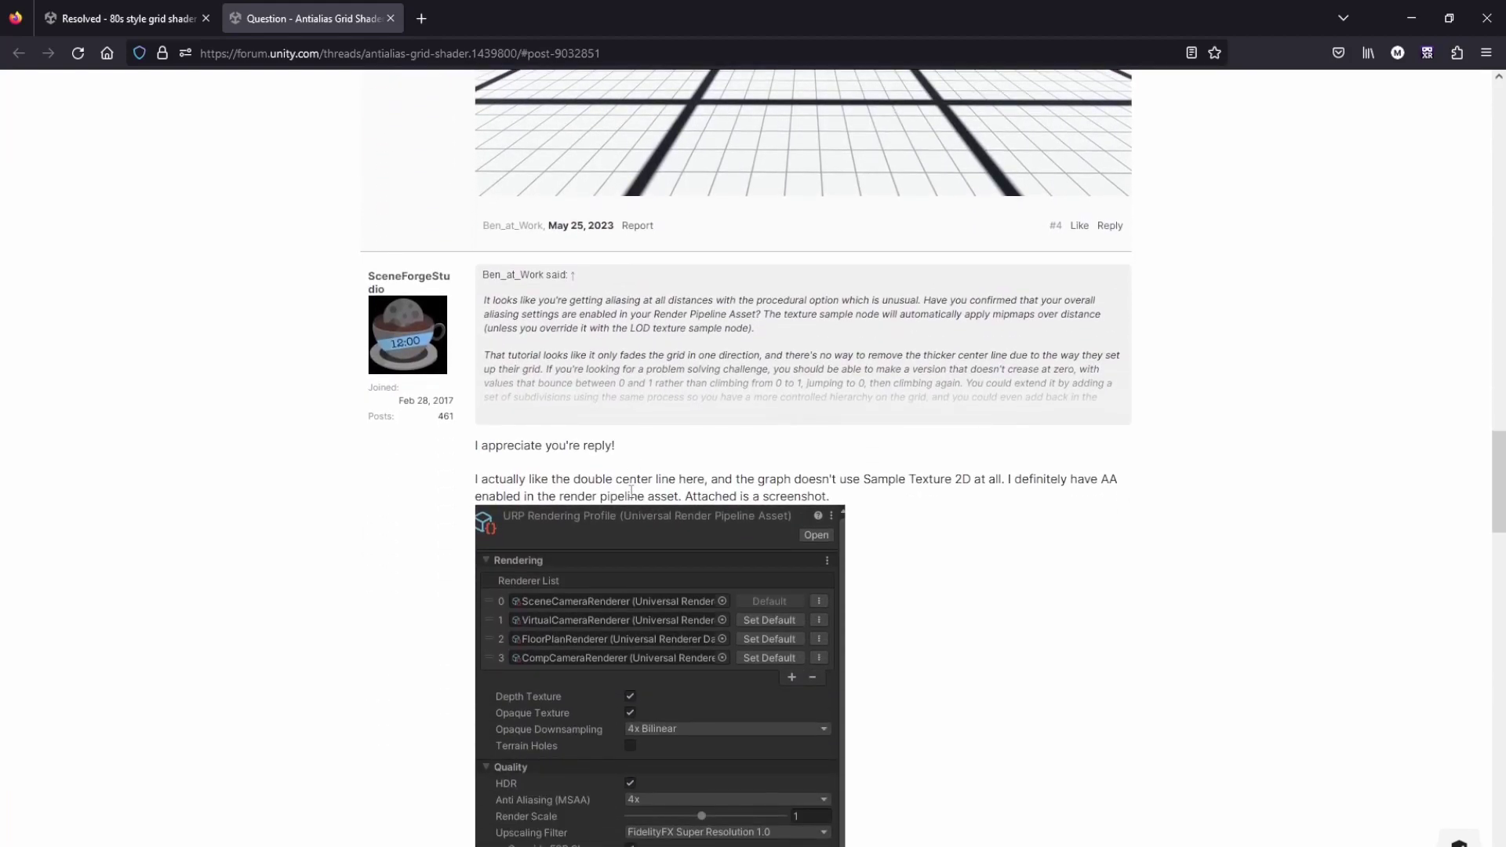
scroll(631, 491, "down", 15)
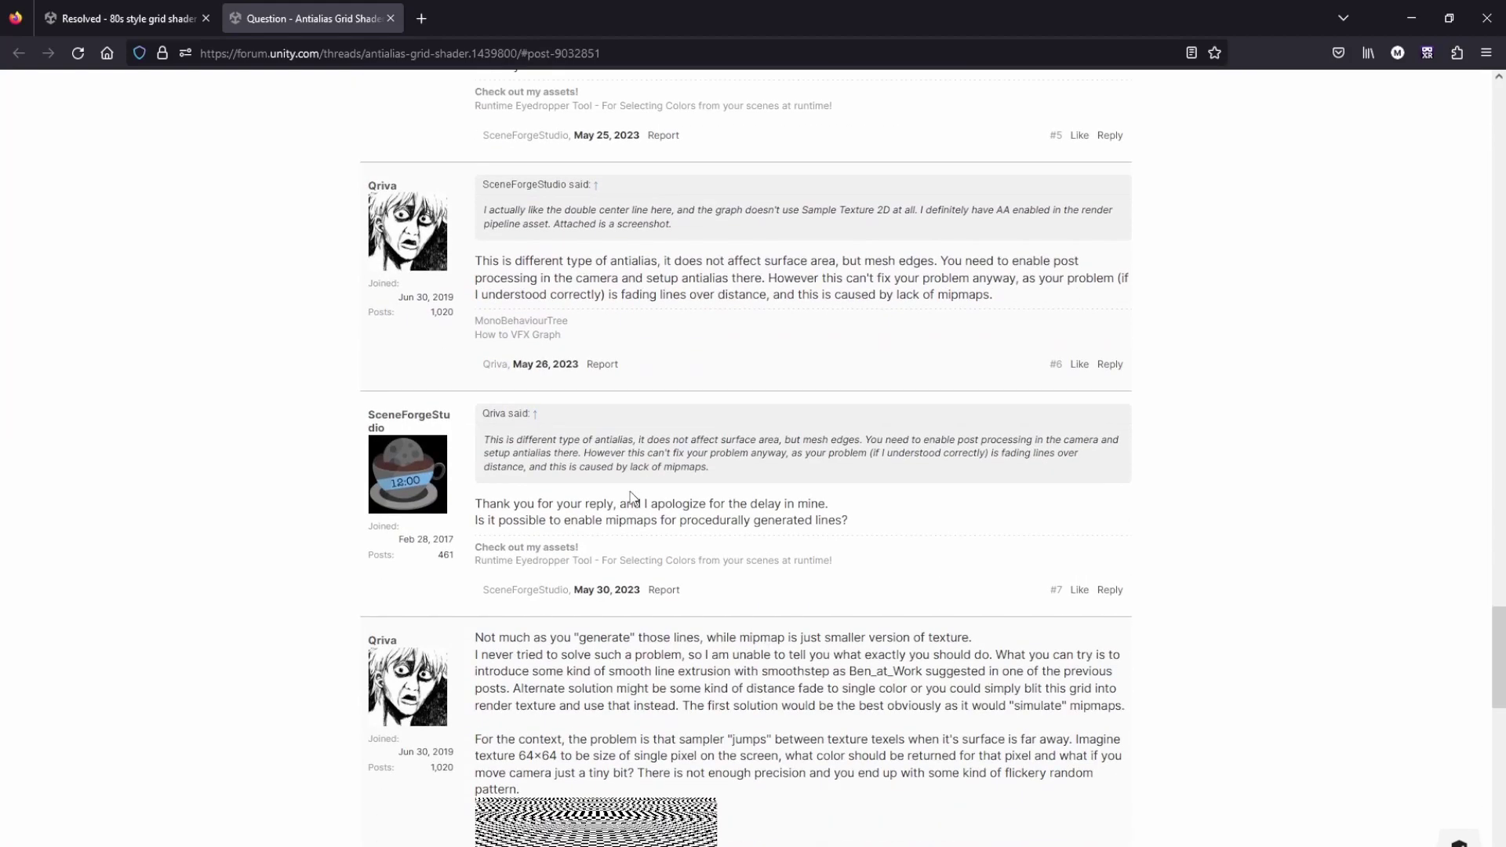
scroll(630, 496, "down", 4)
scroll(601, 458, "up", 12)
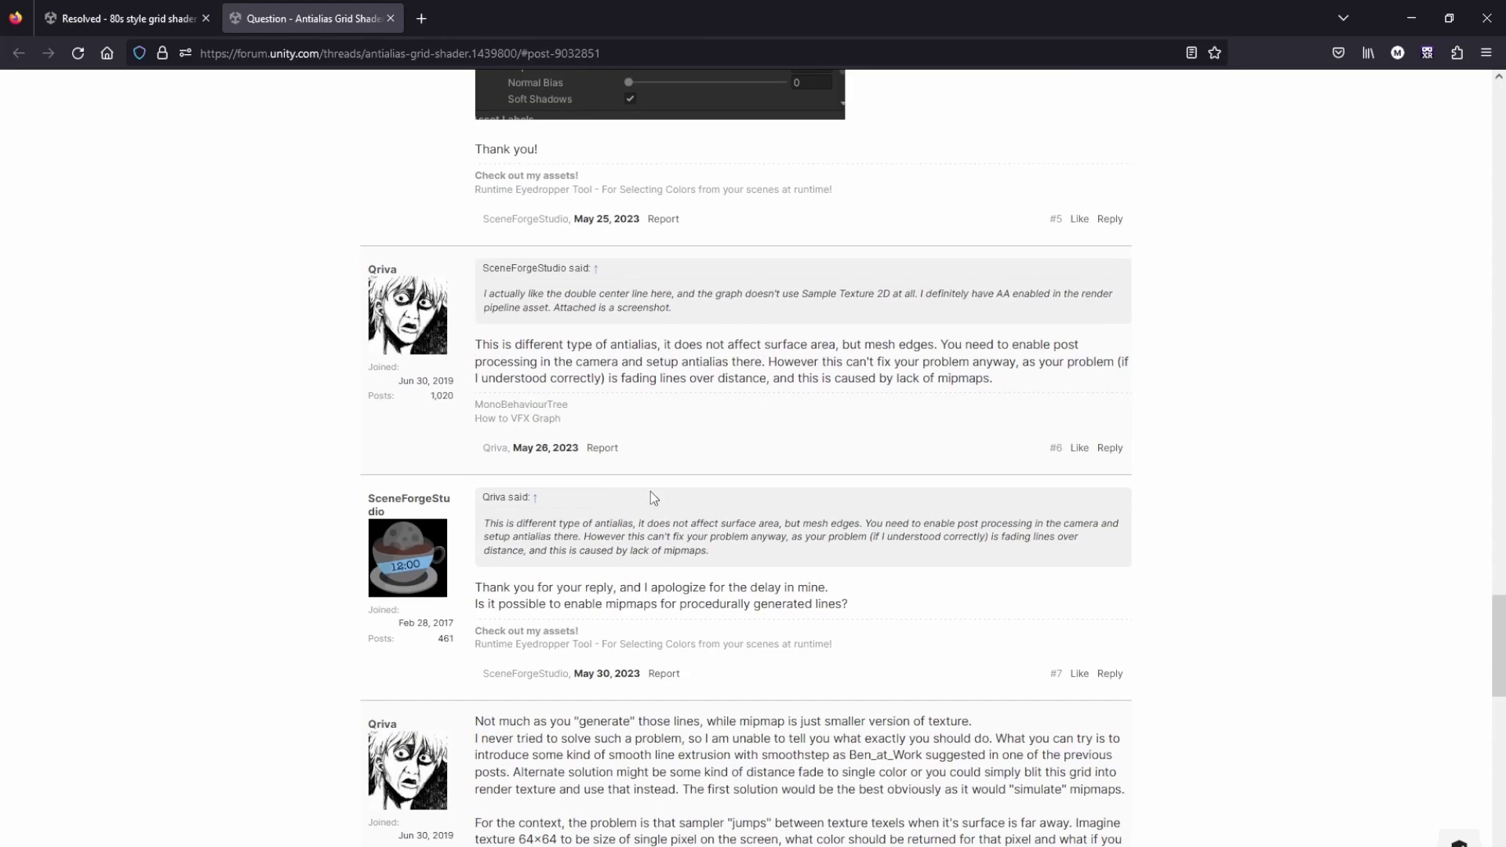
left_click_drag(1501, 601, 1503, 133)
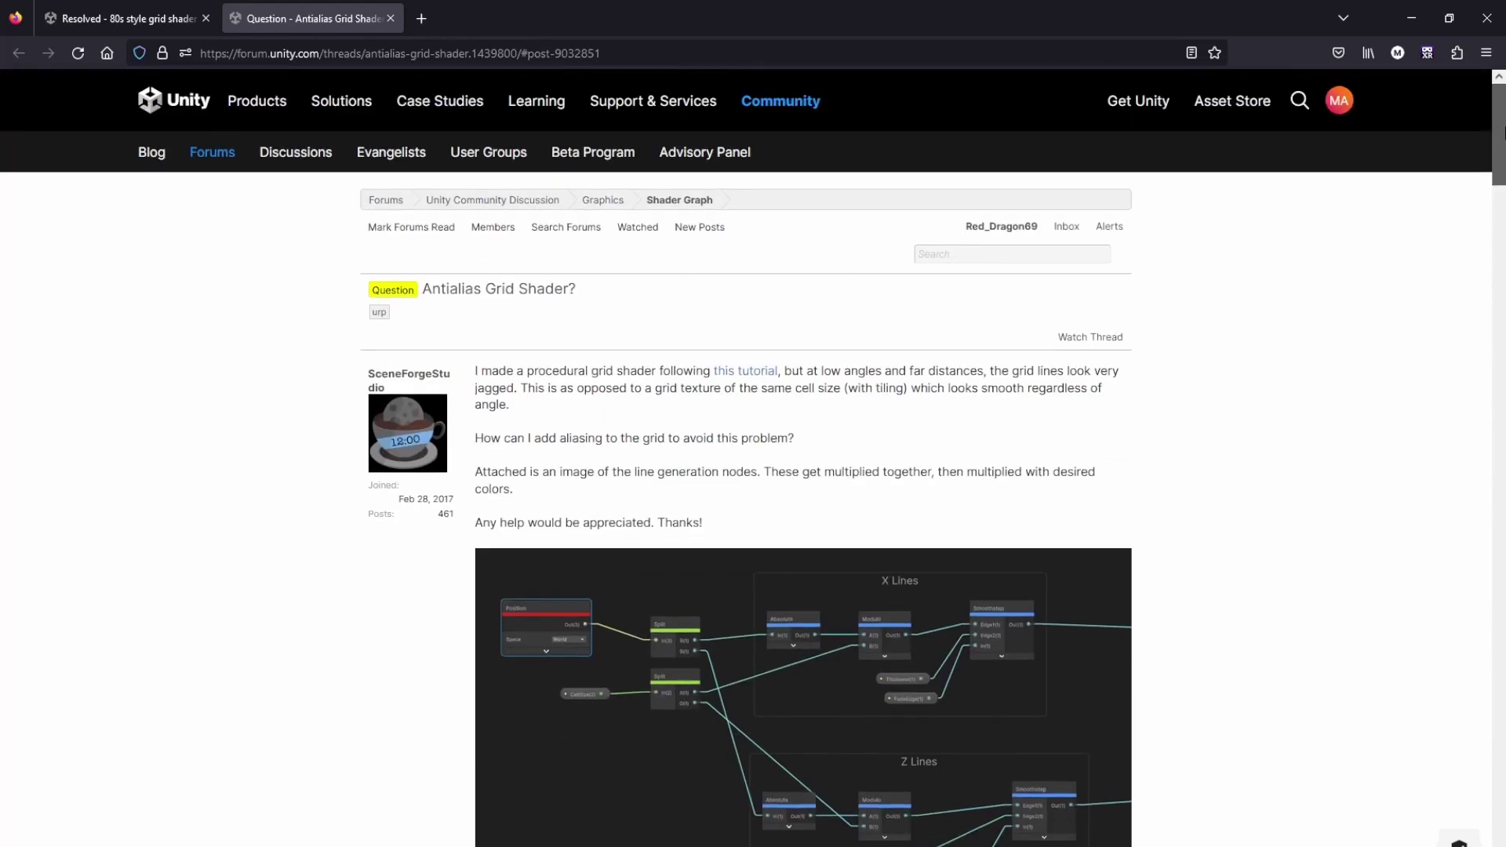
Return to the 80s style grid shader thread and open the Stack Exchange link given in its first reply
left_click(142, 21)
scroll(548, 519, "down", 18)
scroll(547, 519, "up", 6)
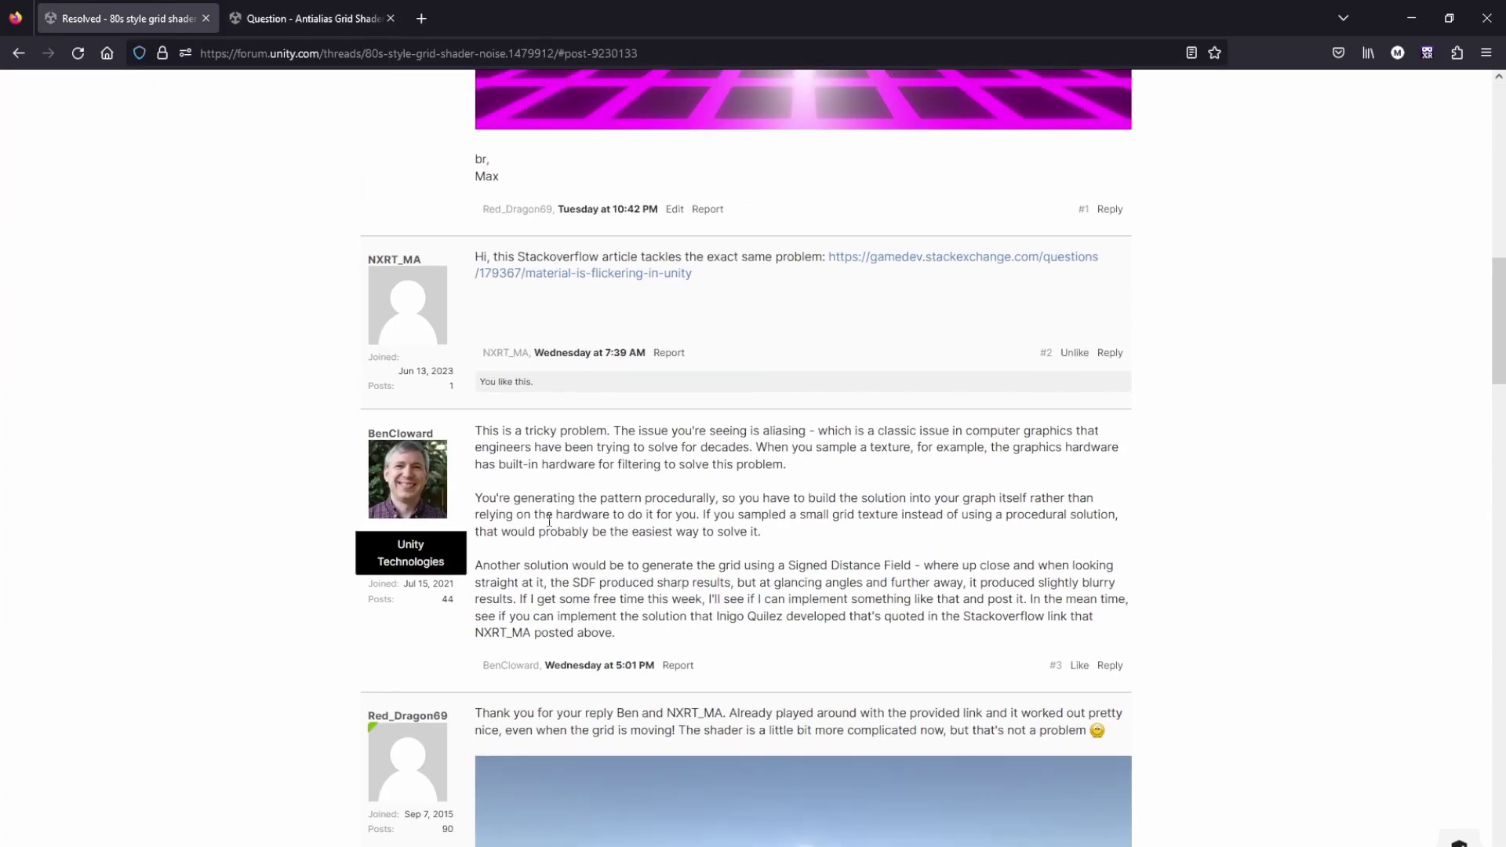
left_click(648, 359)
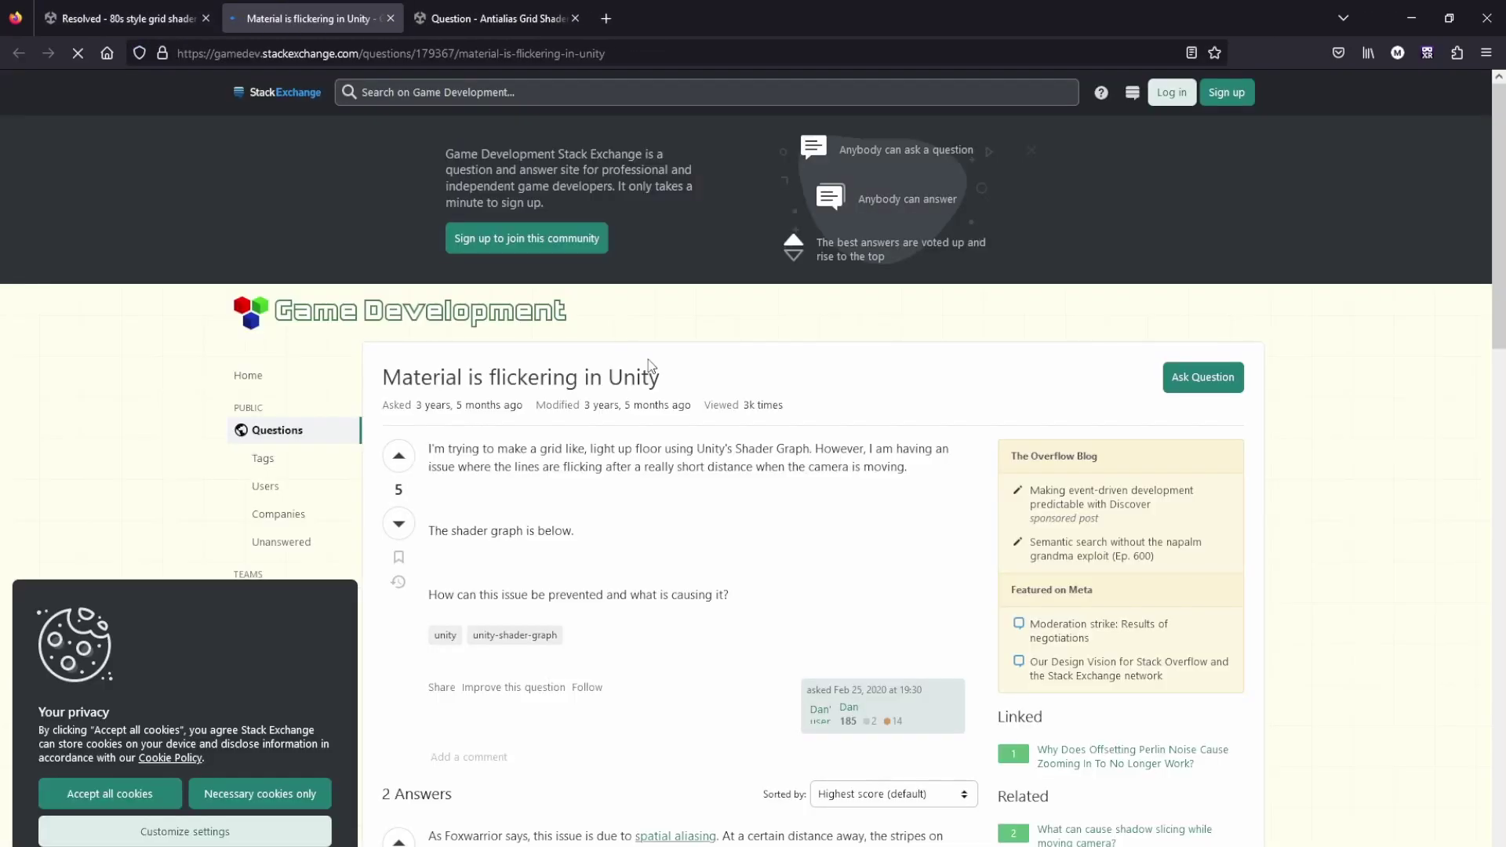
Examine the "Material is flickering in Unity" question, view its shader graph image at full size, and return to the page
scroll(634, 494, "down", 2)
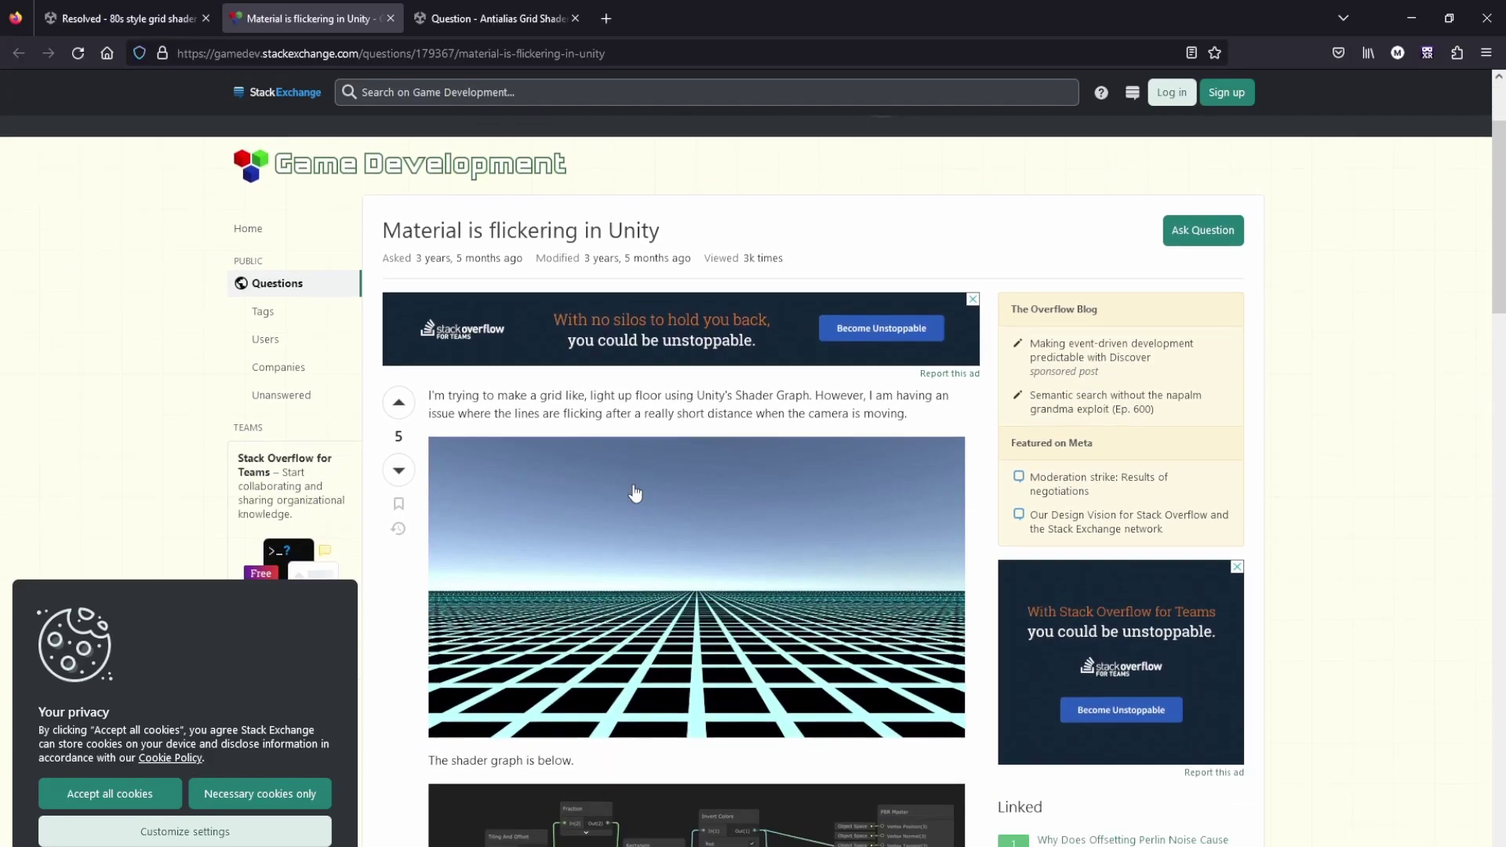
scroll(691, 594, "down", 3)
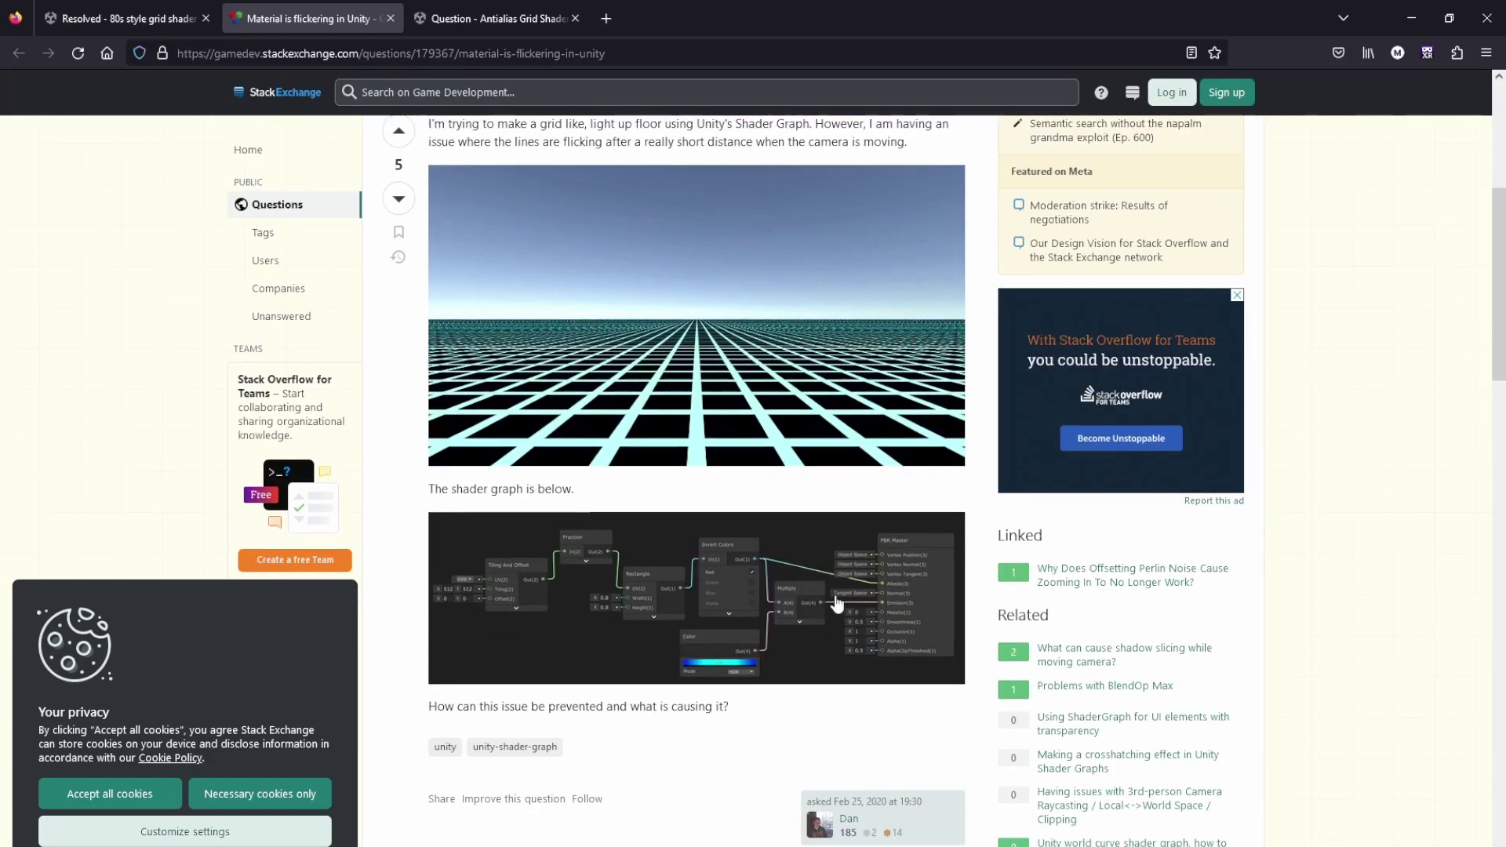
left_click(578, 604)
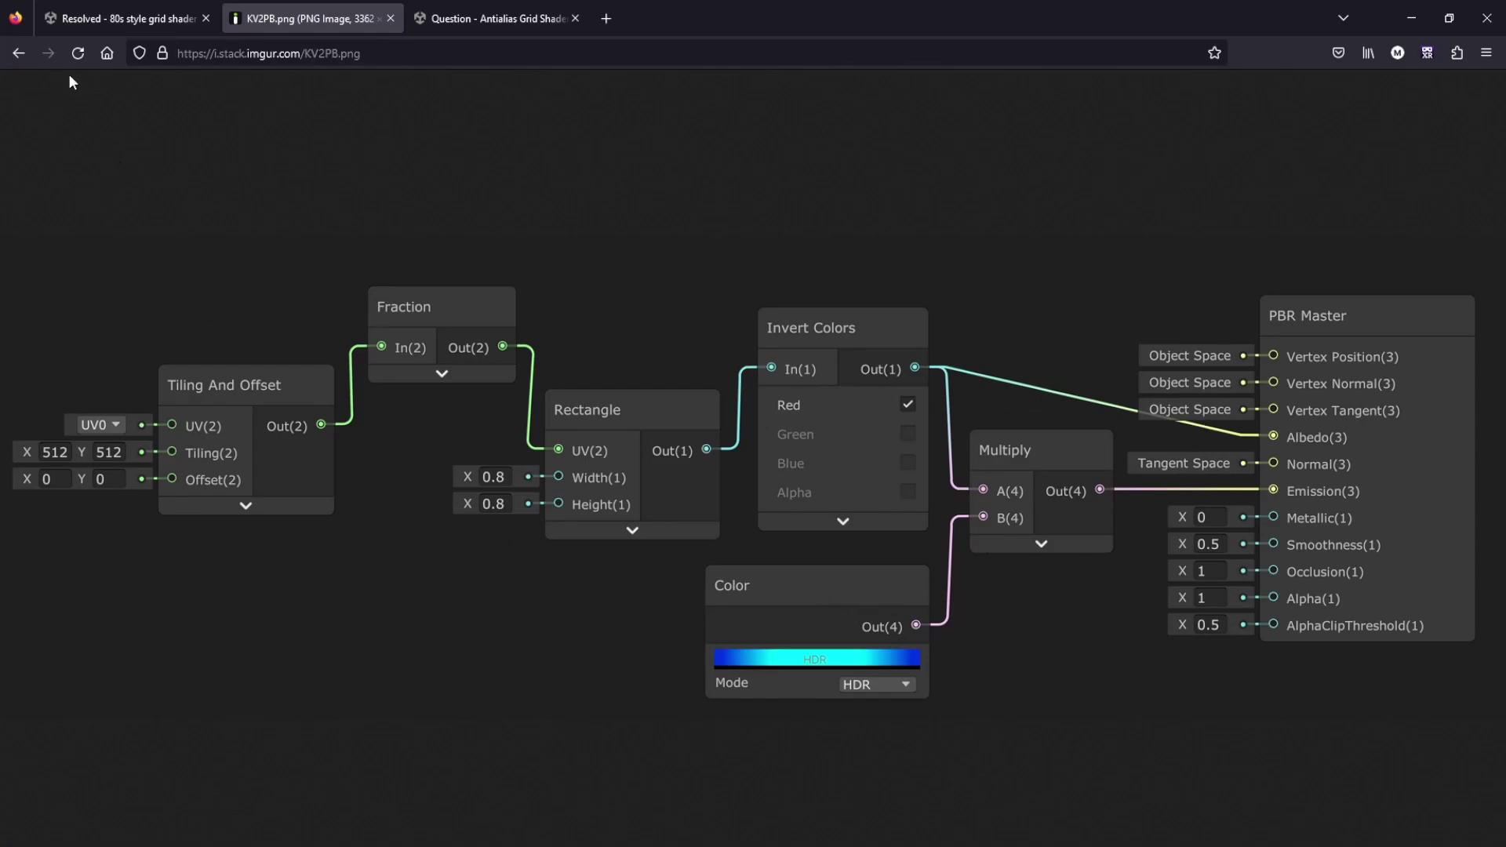
left_click(17, 54)
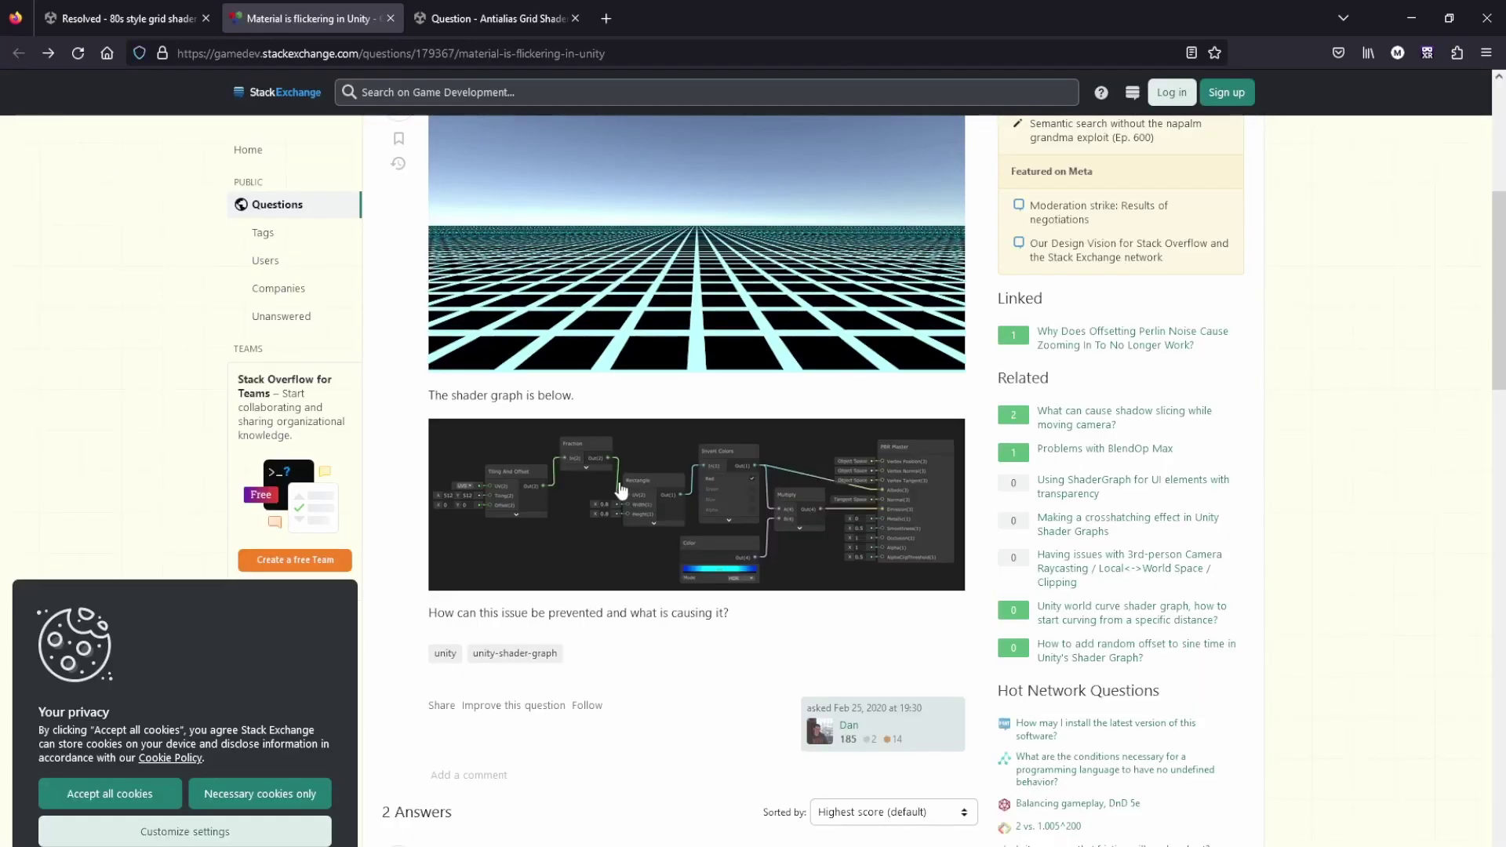
Read the accepted answer on spatial aliasing, including its filteredSquares code and the shader graph built from it
scroll(652, 475, "down", 5)
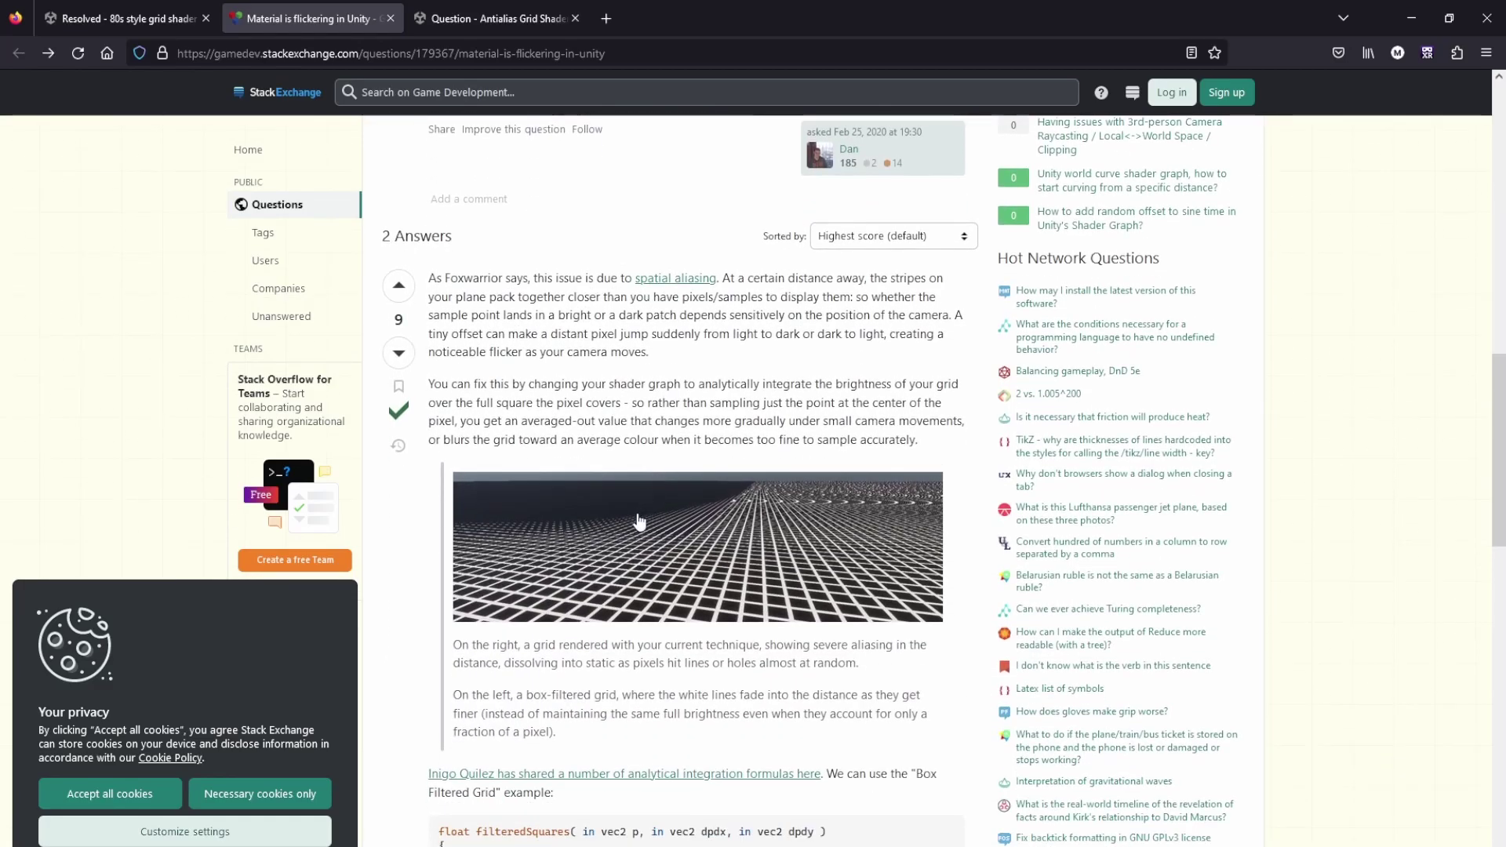
scroll(700, 511, "down", 4)
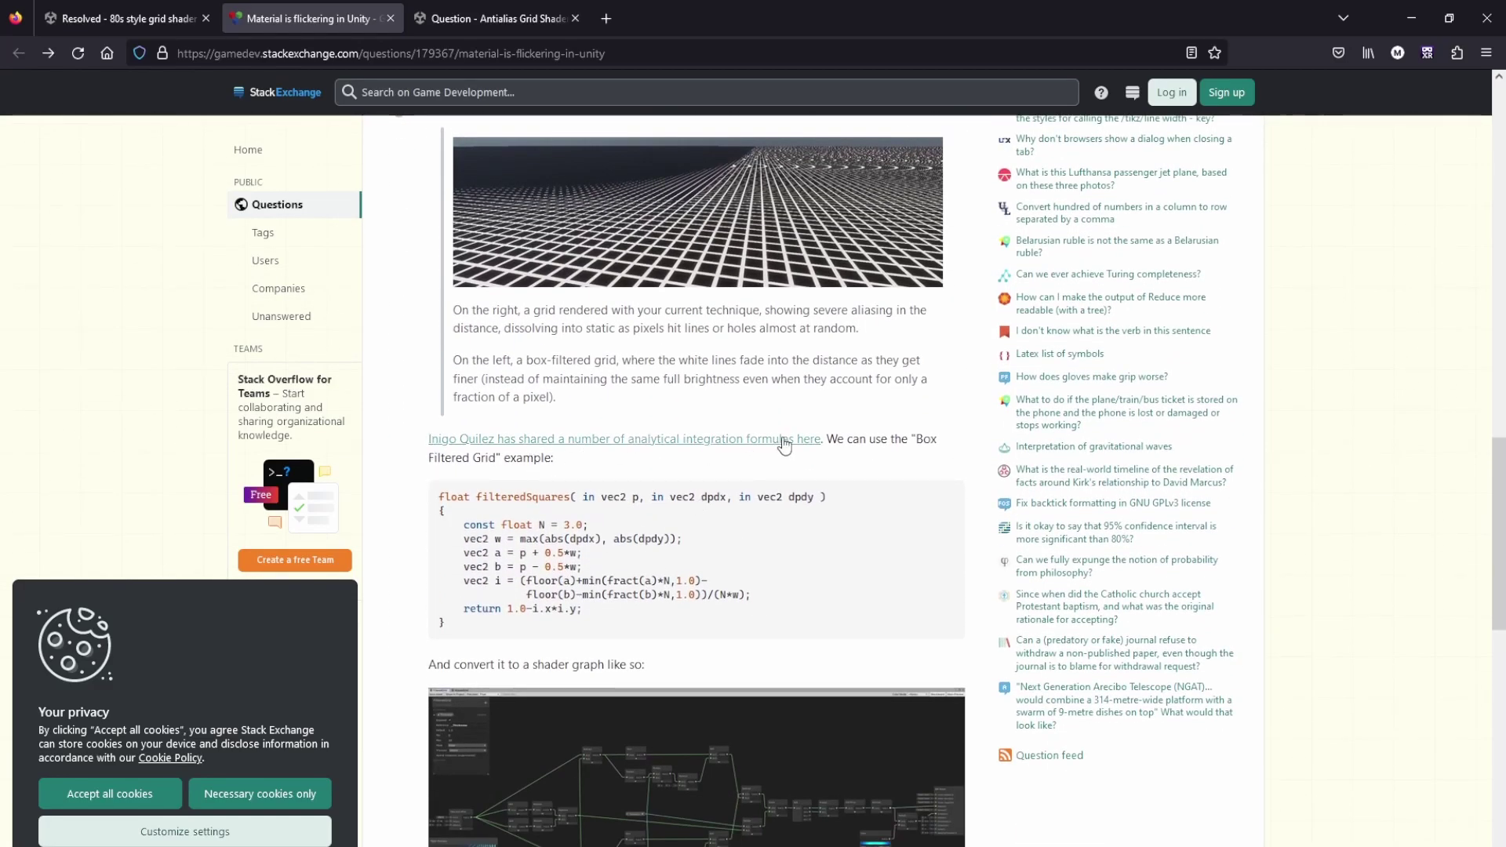
scroll(629, 538, "down", 4)
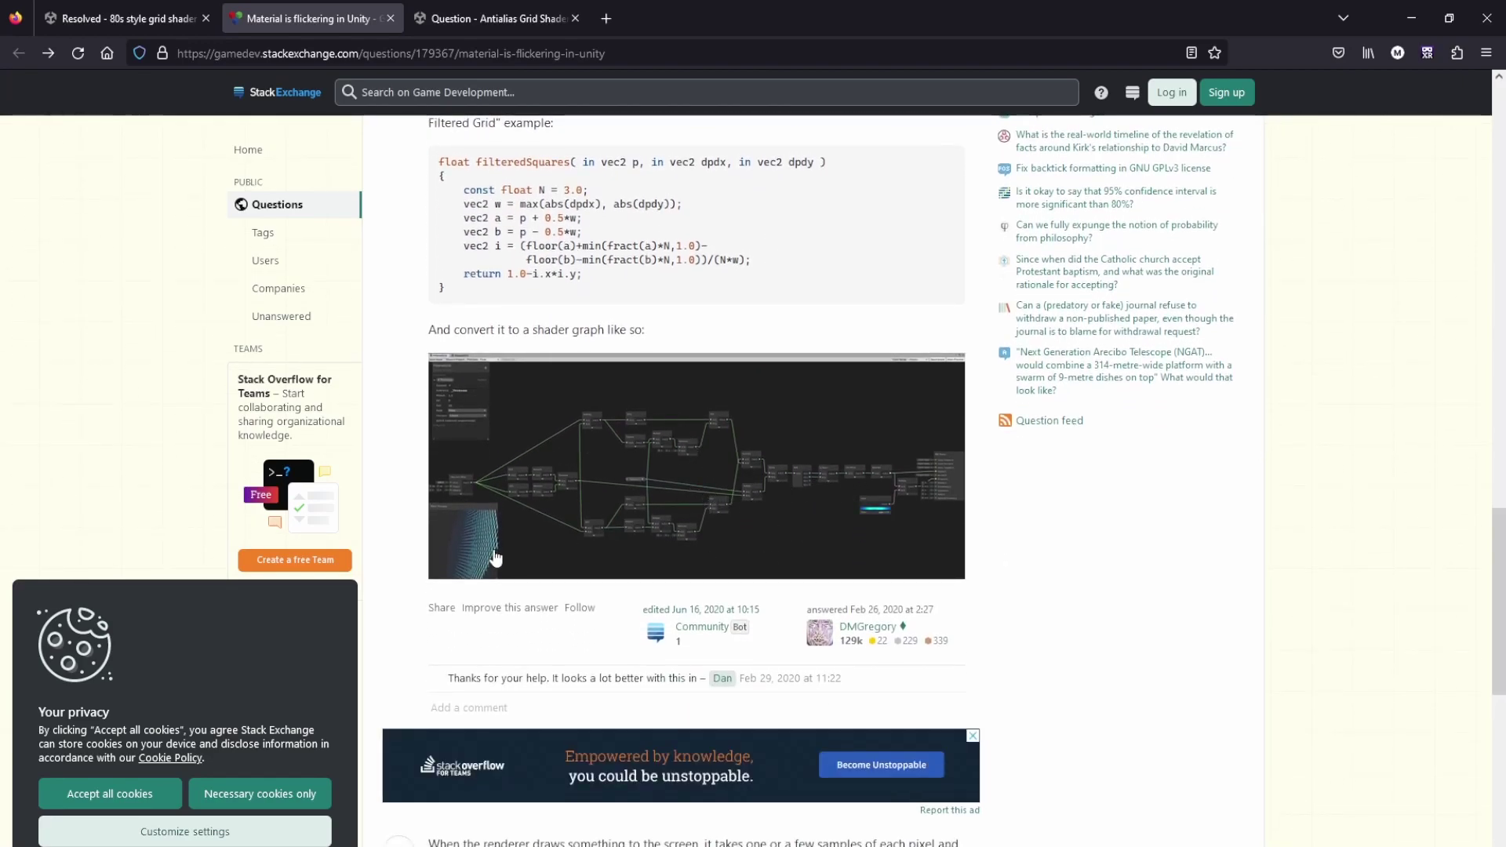
scroll(596, 404, "down", 1)
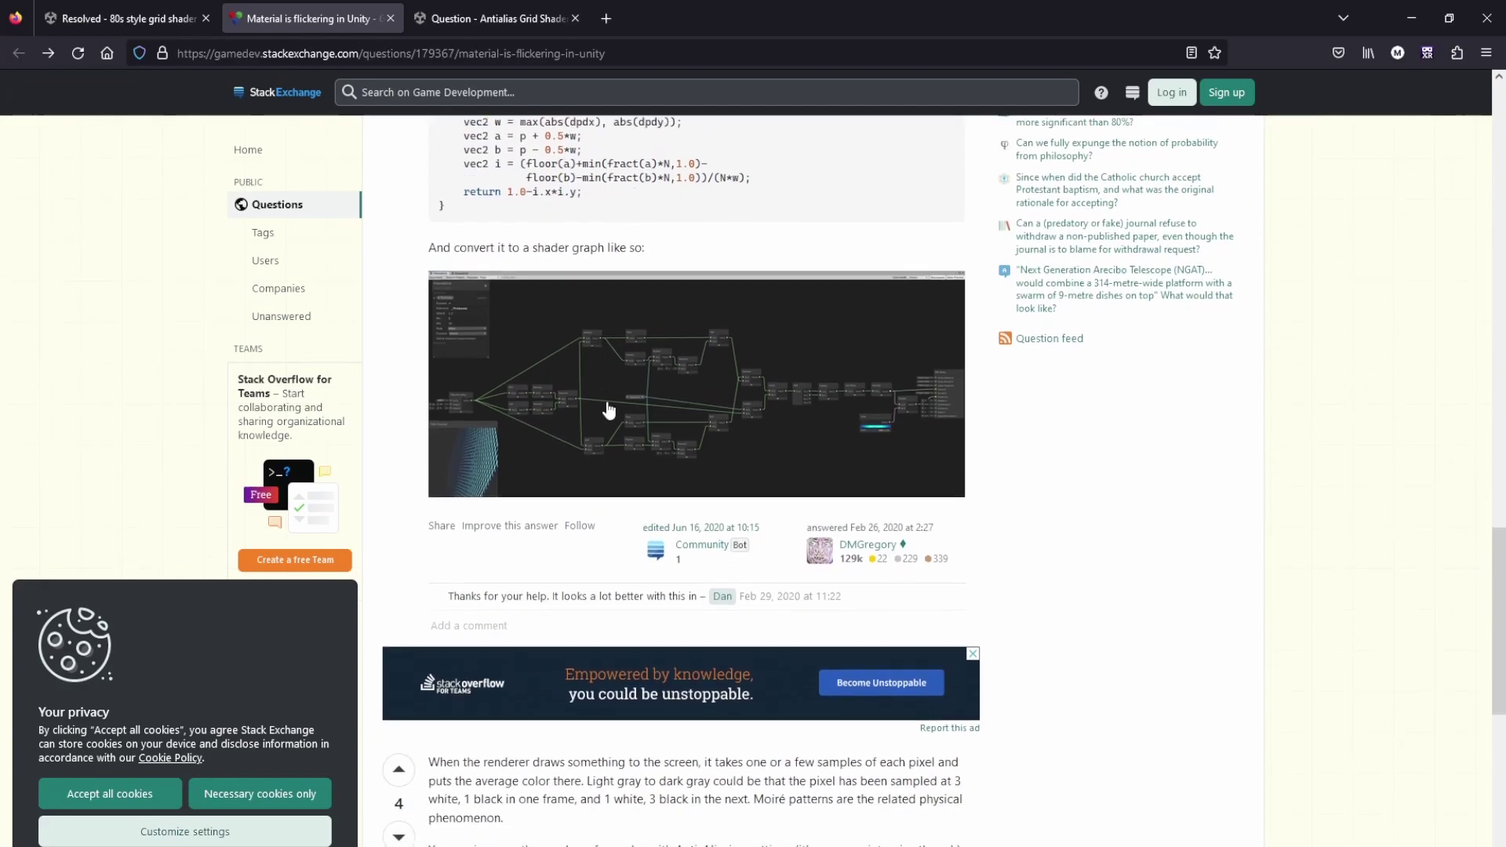
scroll(608, 412, "up", 1)
Open the answer's linked Inigo Quilez article on filterable procedurals and examine the formula in the box filtered grid code
scroll(592, 384, "up", 3)
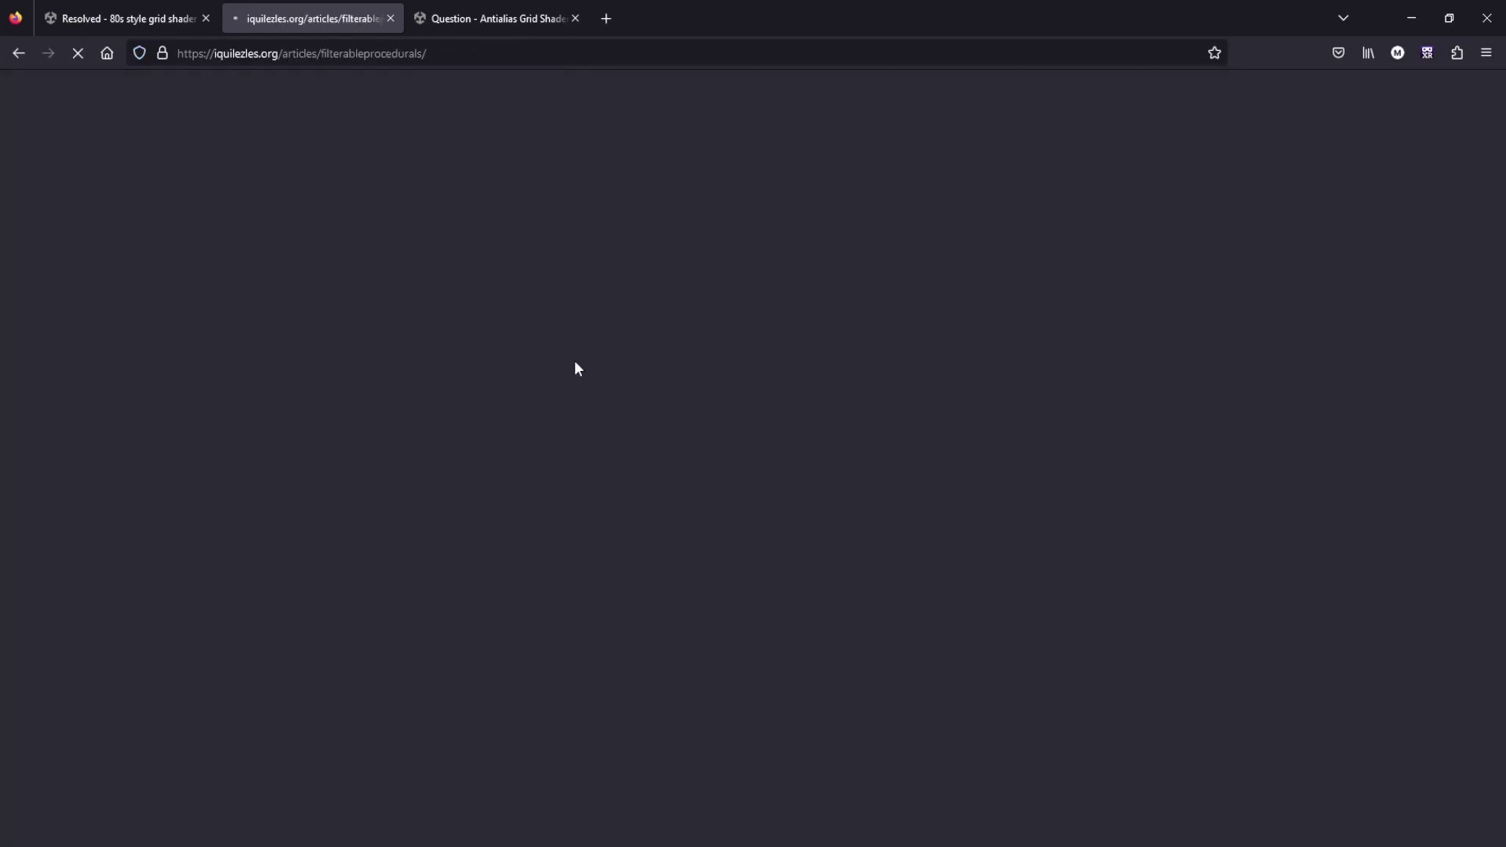
scroll(574, 360, "down", 1)
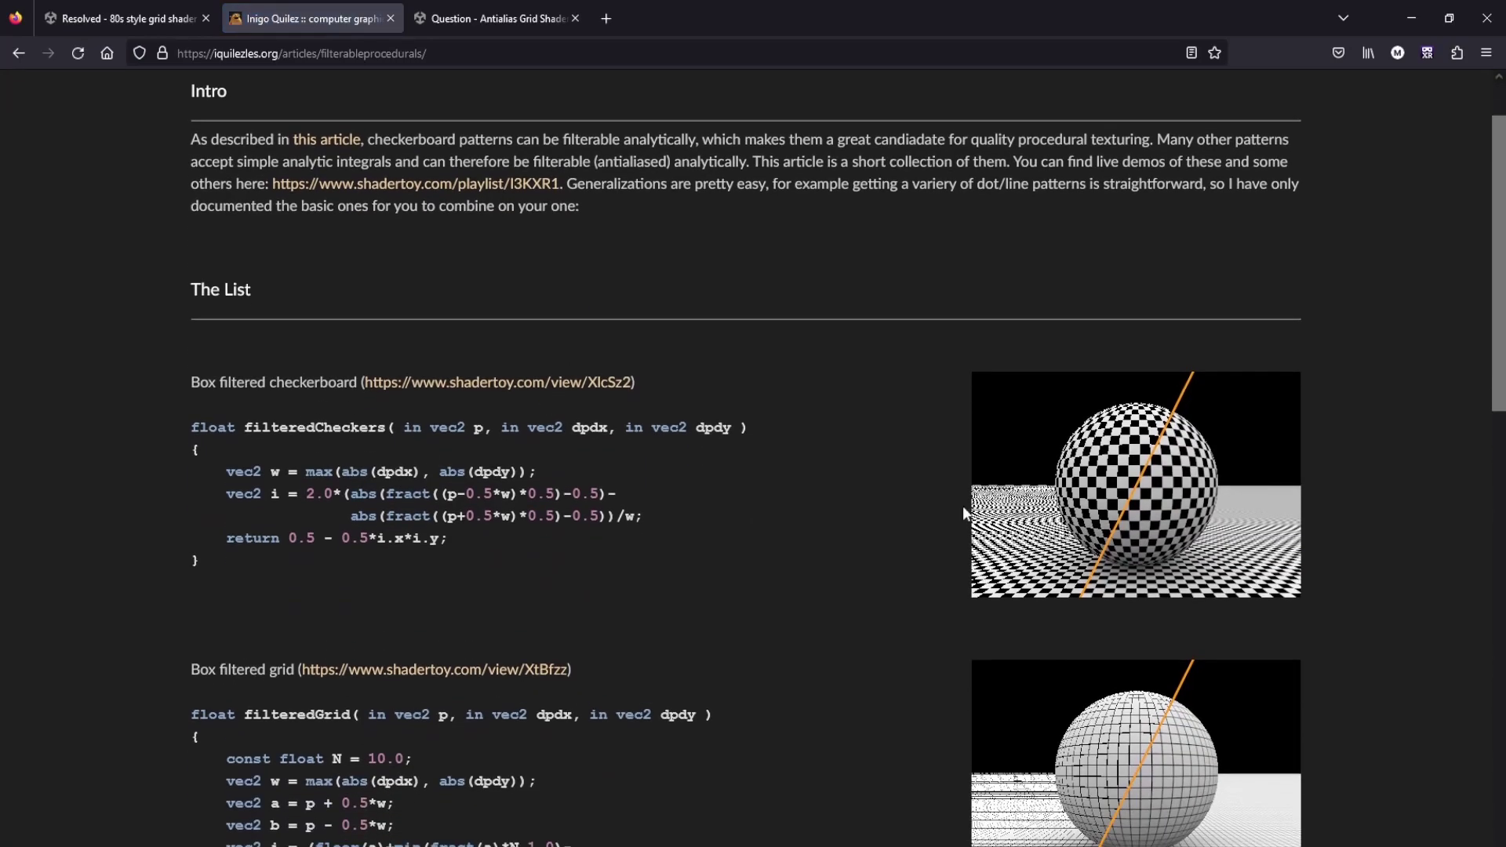
scroll(1173, 535, "down", 4)
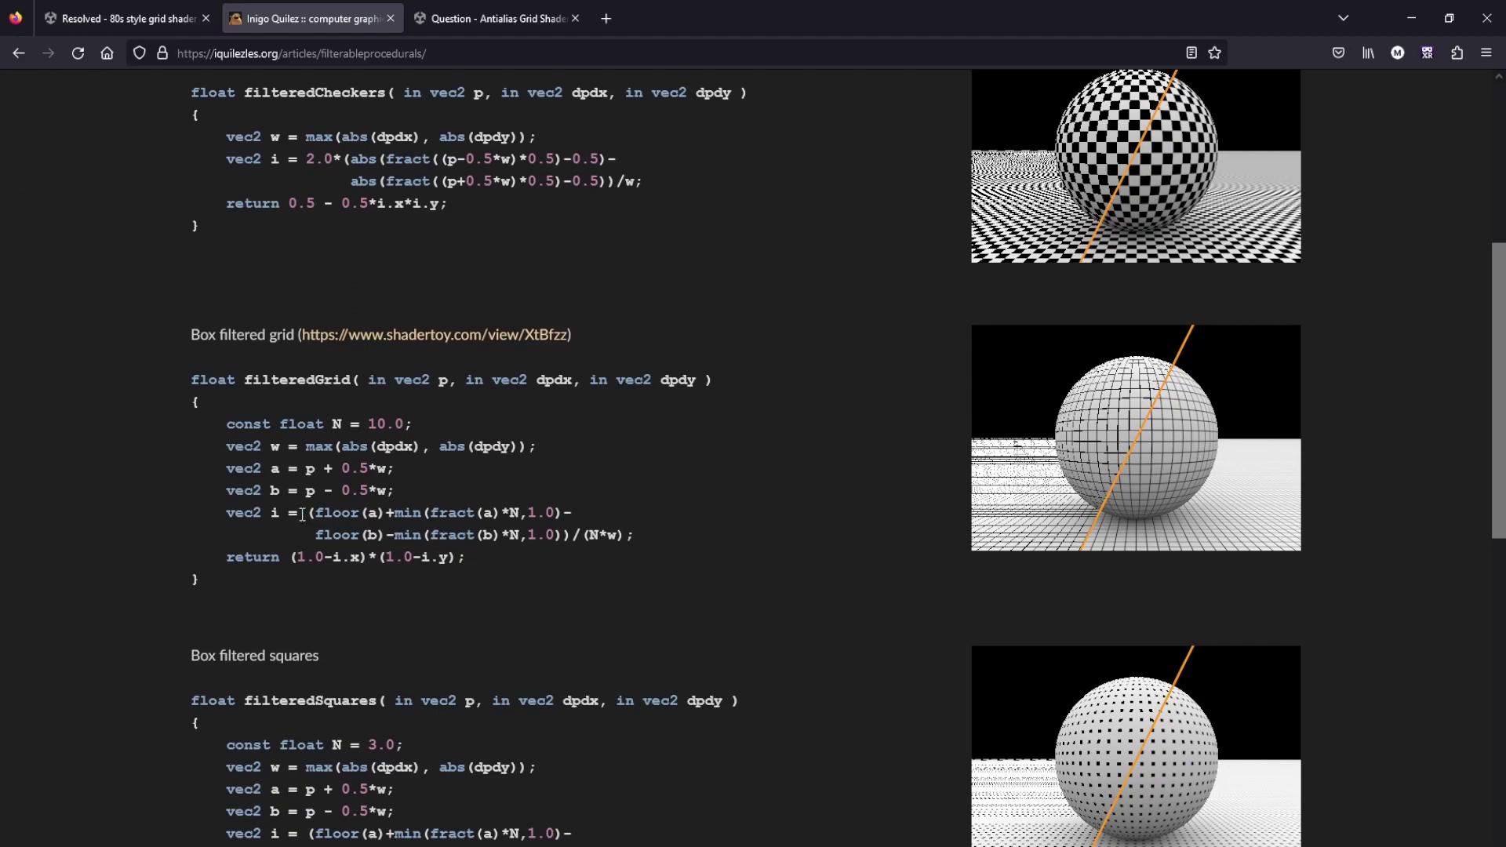
left_click_drag(302, 515, 595, 583)
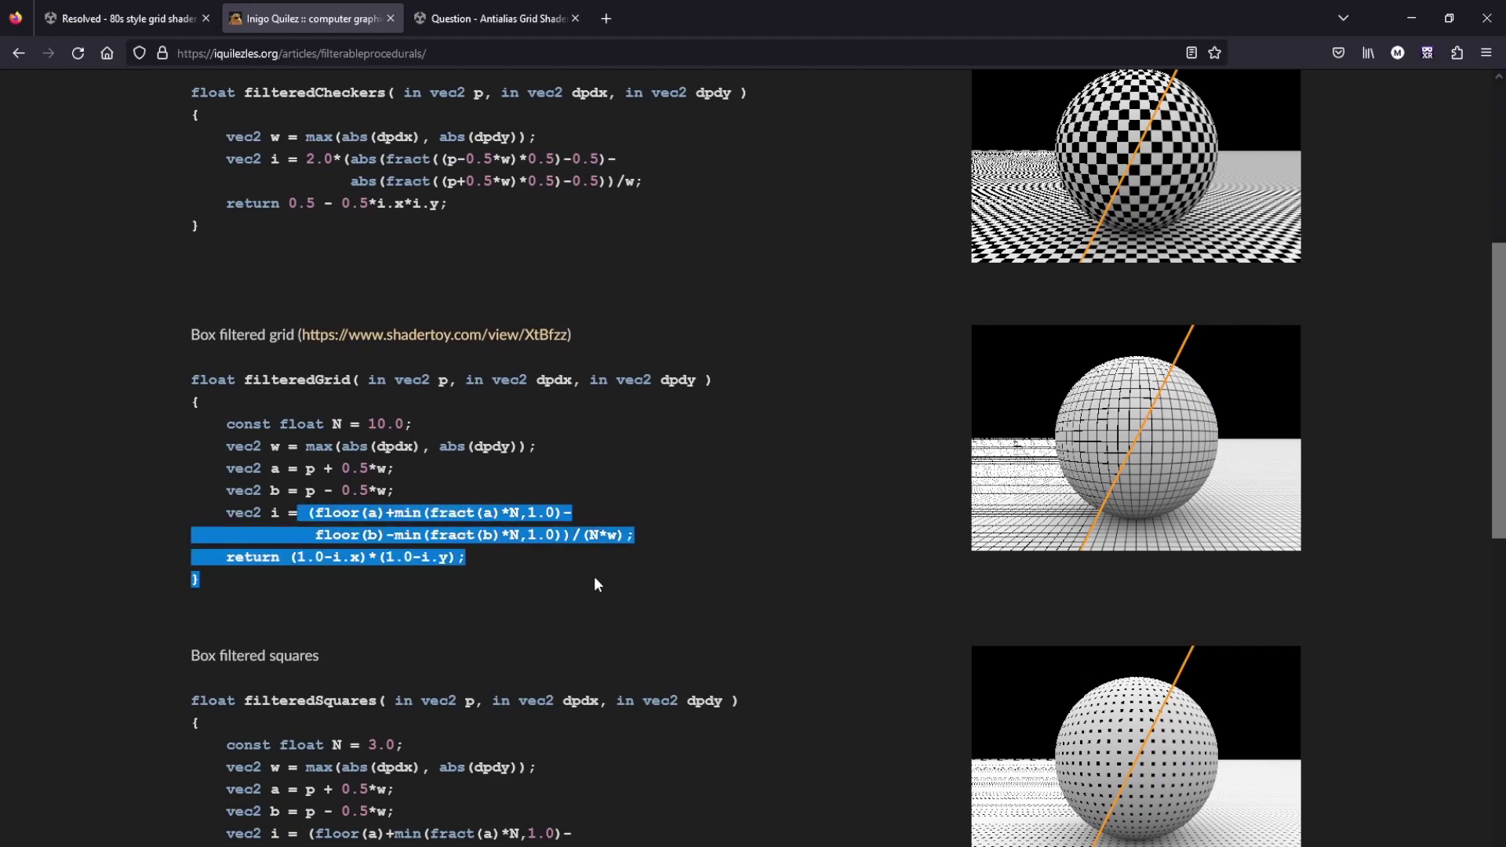
left_click(633, 594)
scroll(1151, 407, "down", 4)
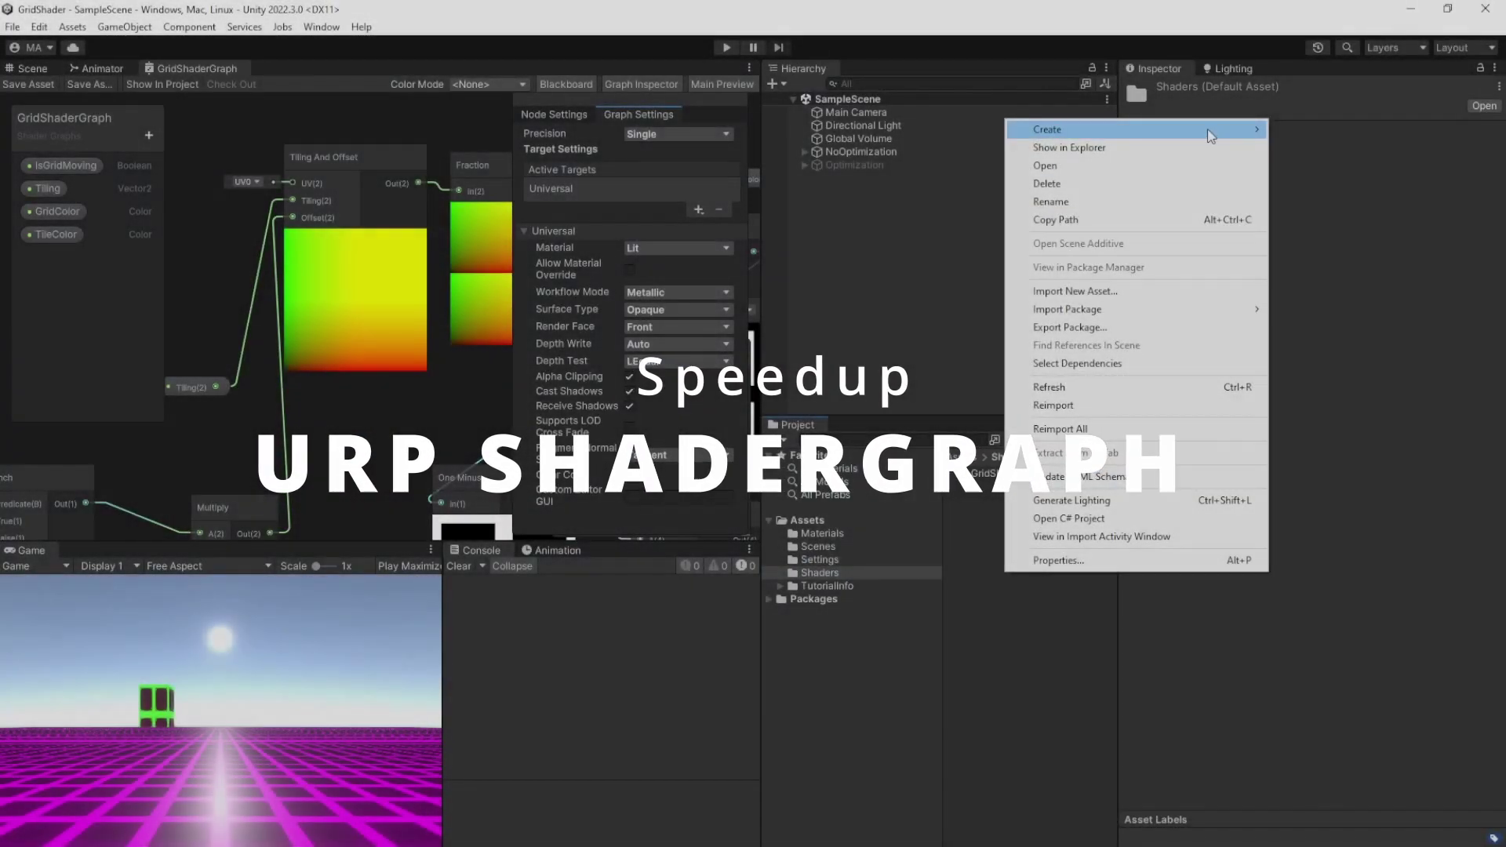
Create a shader graph named OptGridShaderGraph in the Shaders folder
mouse_move(1207, 128)
left_click(1299, 121)
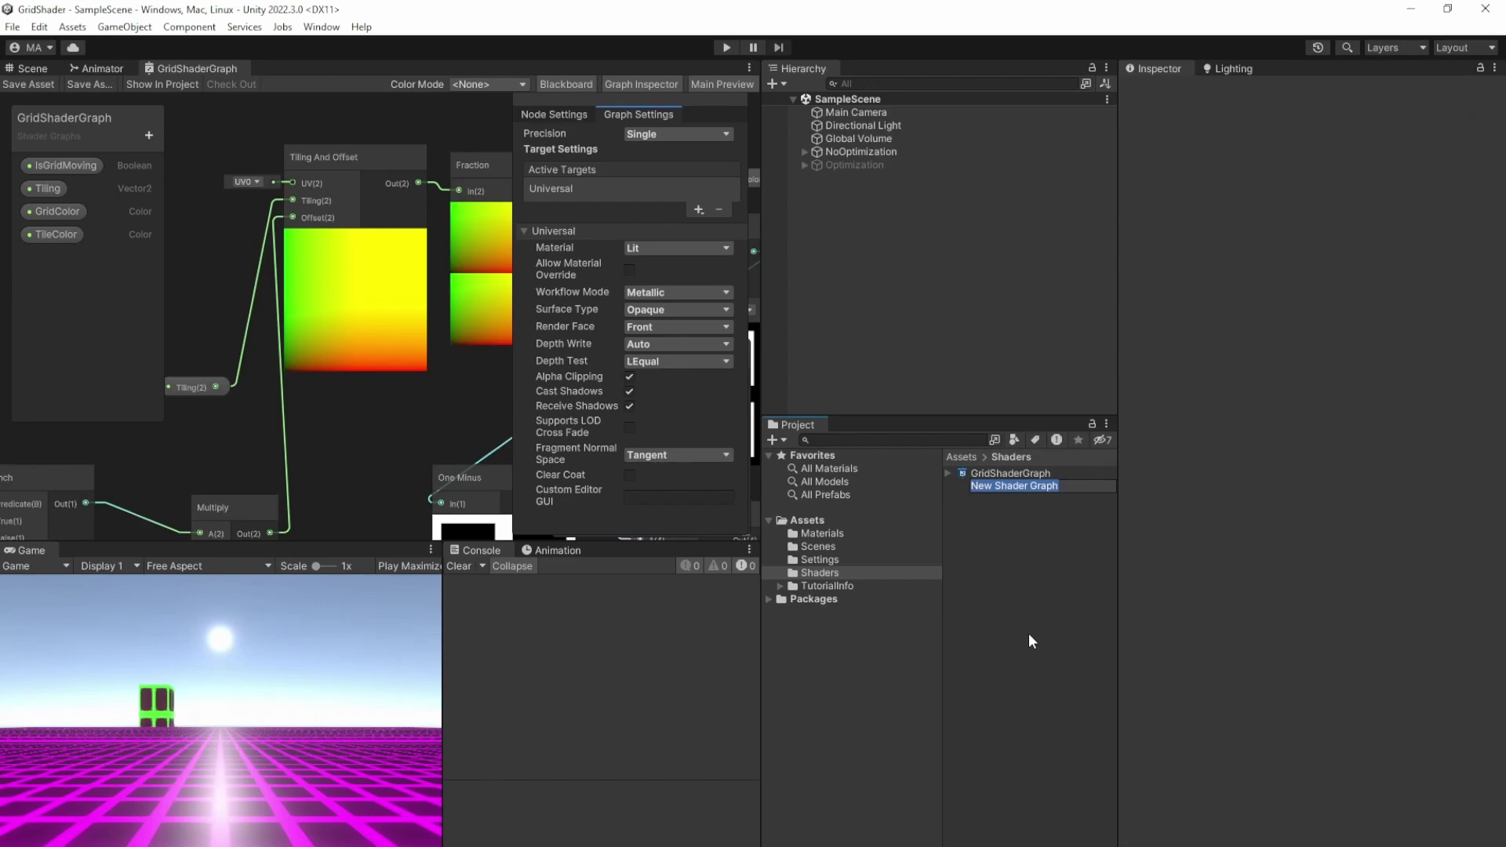
type("OptGridShaderGraph")
key("Return")
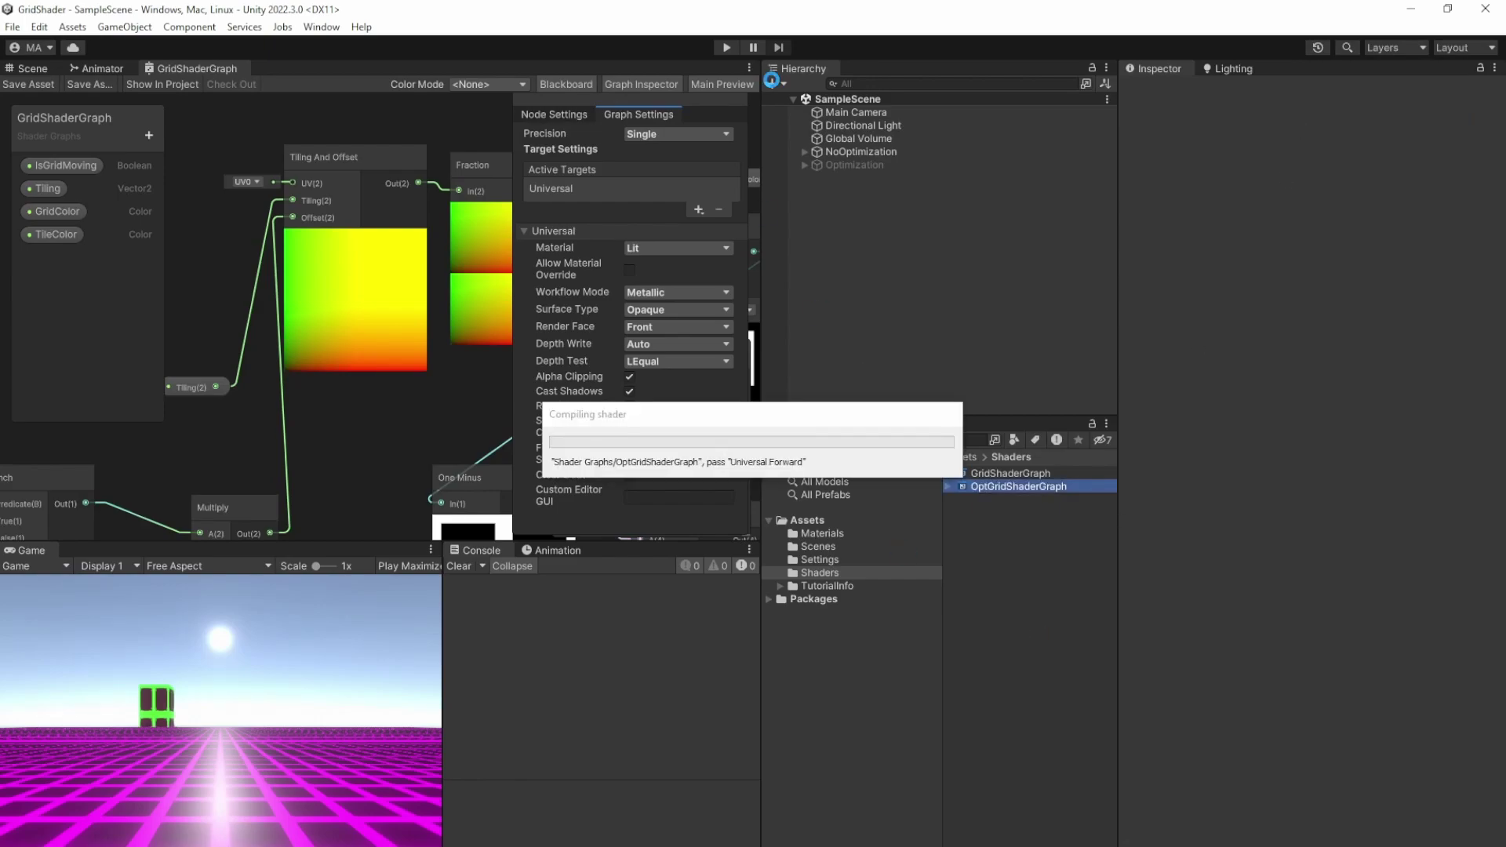
Open OptGridShaderGraph for editing and maximize its graph window
double_click(1004, 485)
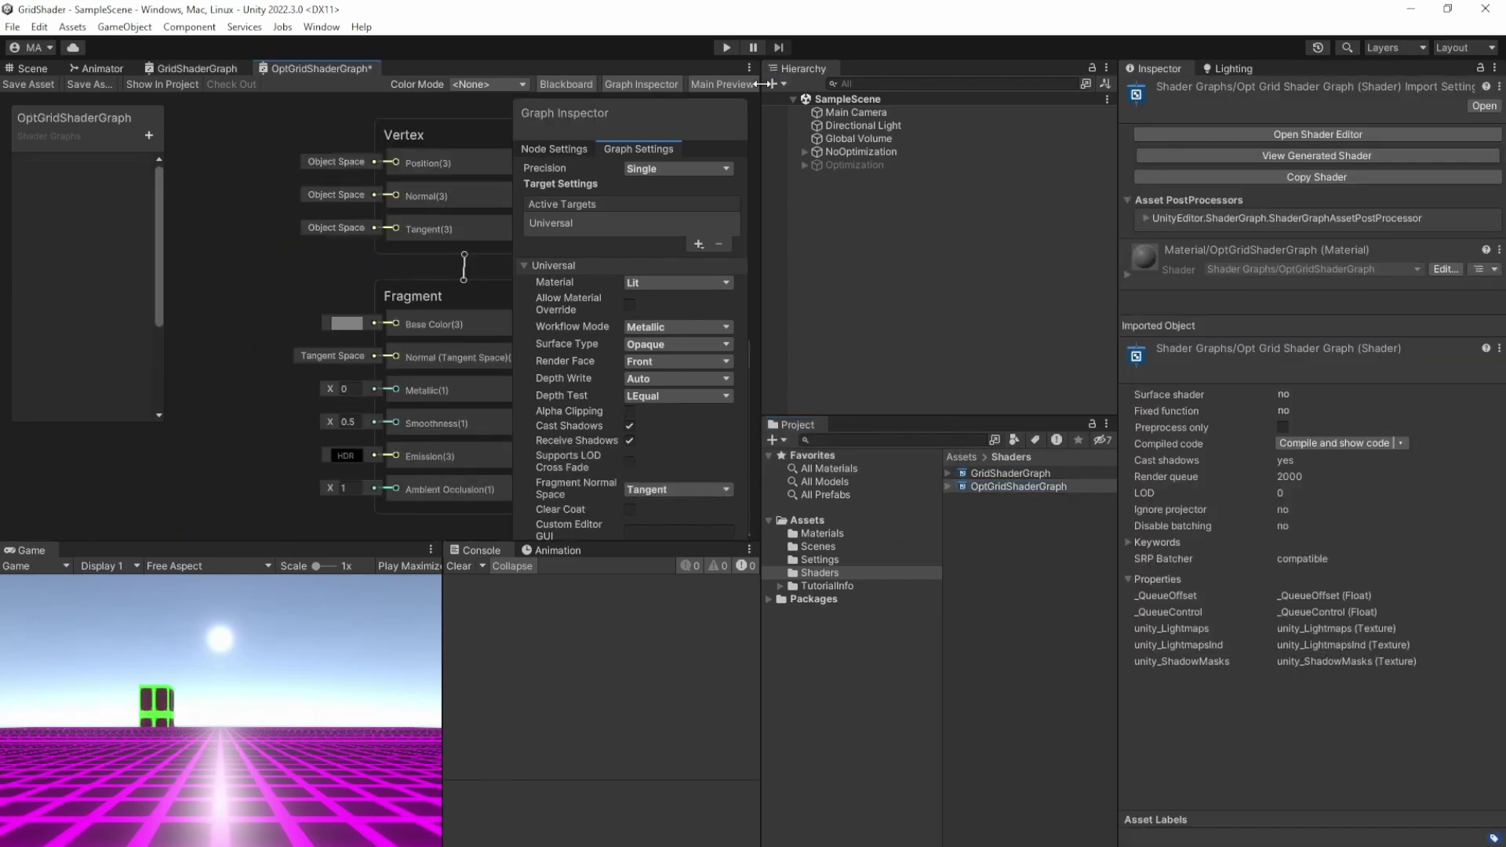
left_click(748, 67)
left_click(776, 82)
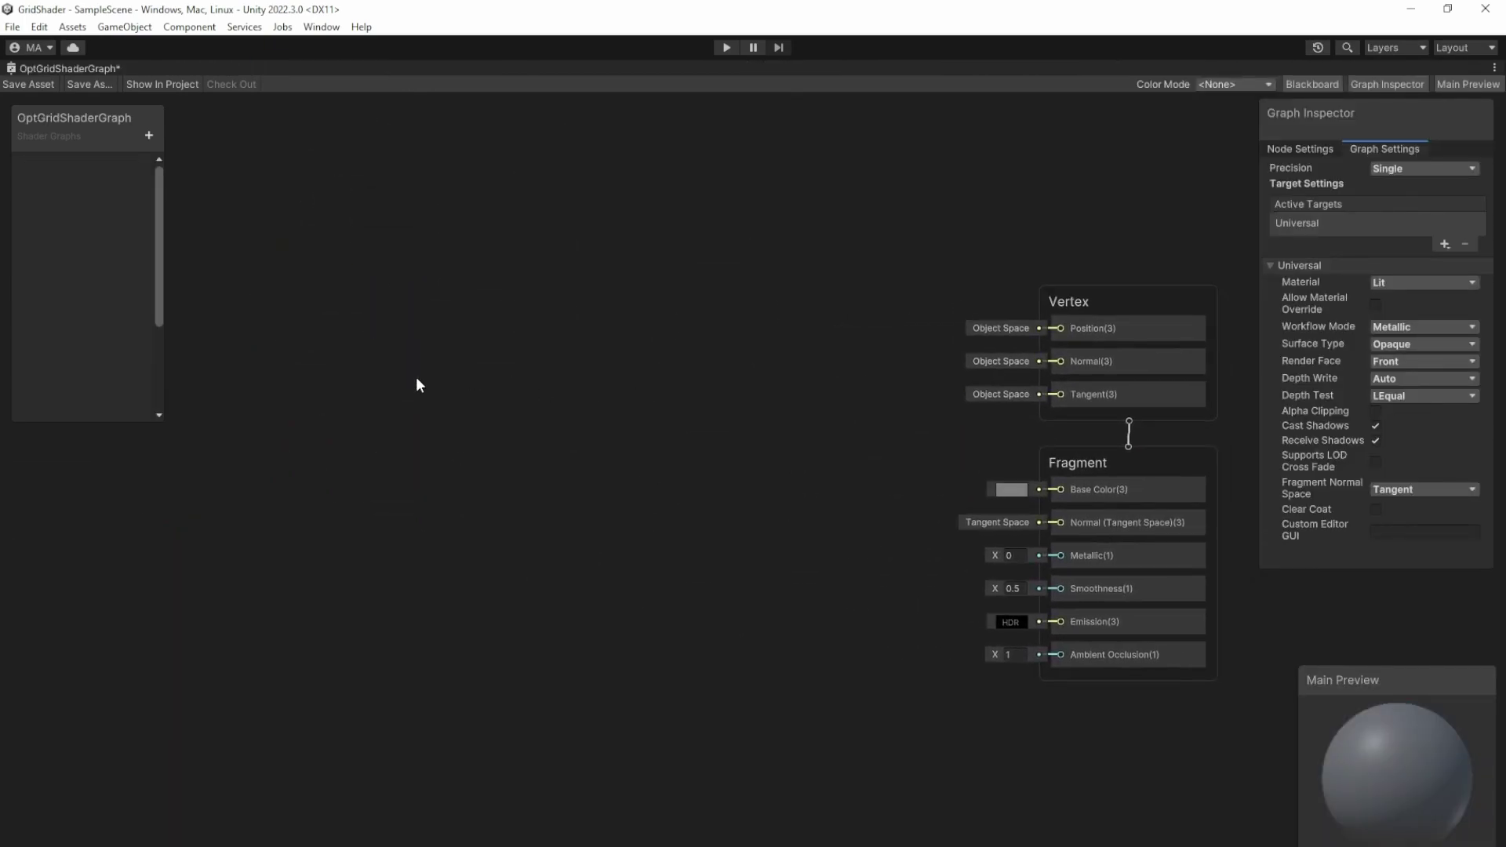
Add a Vector 2 property named Tiling and a Boolean property named IsMoving to the graph
left_click(149, 135)
left_click(188, 200)
type("Tiling")
key("Return")
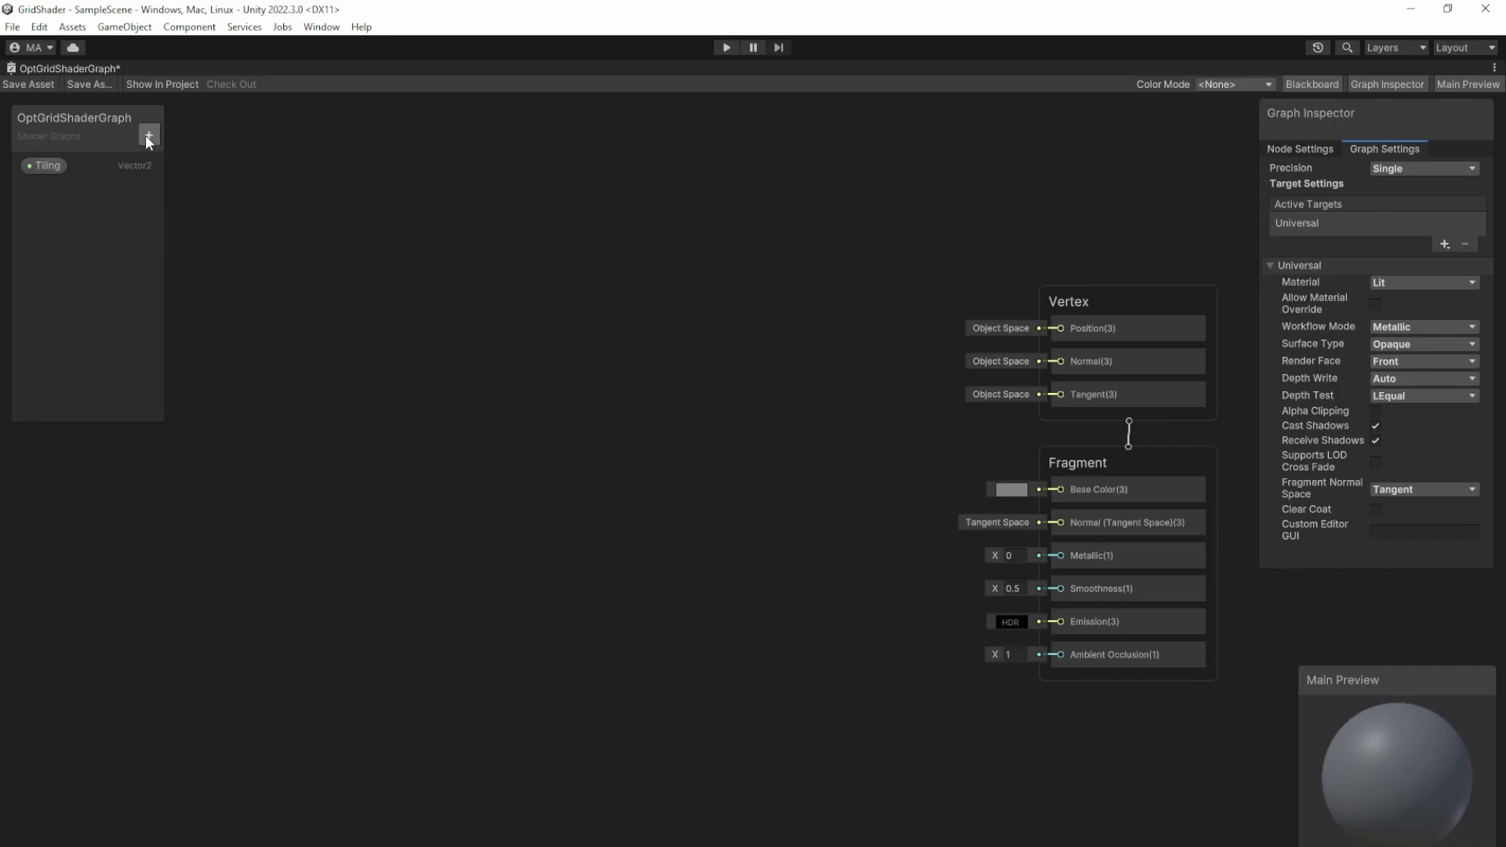
left_click(149, 135)
left_click(189, 268)
type("IsMoving")
key("Return")
Add a Float property named Thickness
left_click(149, 135)
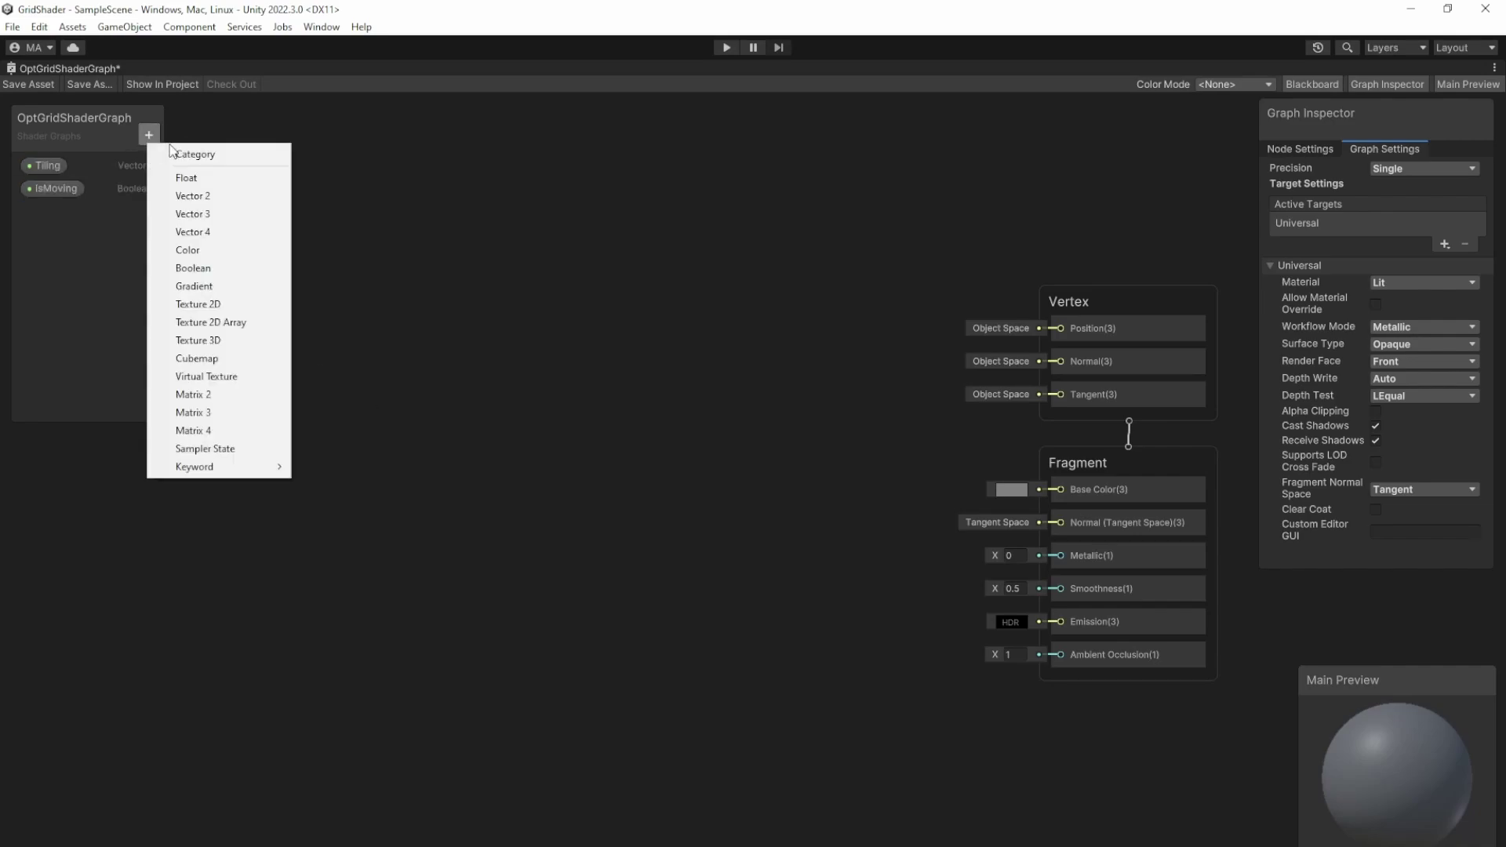
left_click(248, 255)
type("Thickness")
key("Return")
Add two Color properties named GridColor and TileColor
left_click(148, 135)
left_click(180, 240)
type("GridColor")
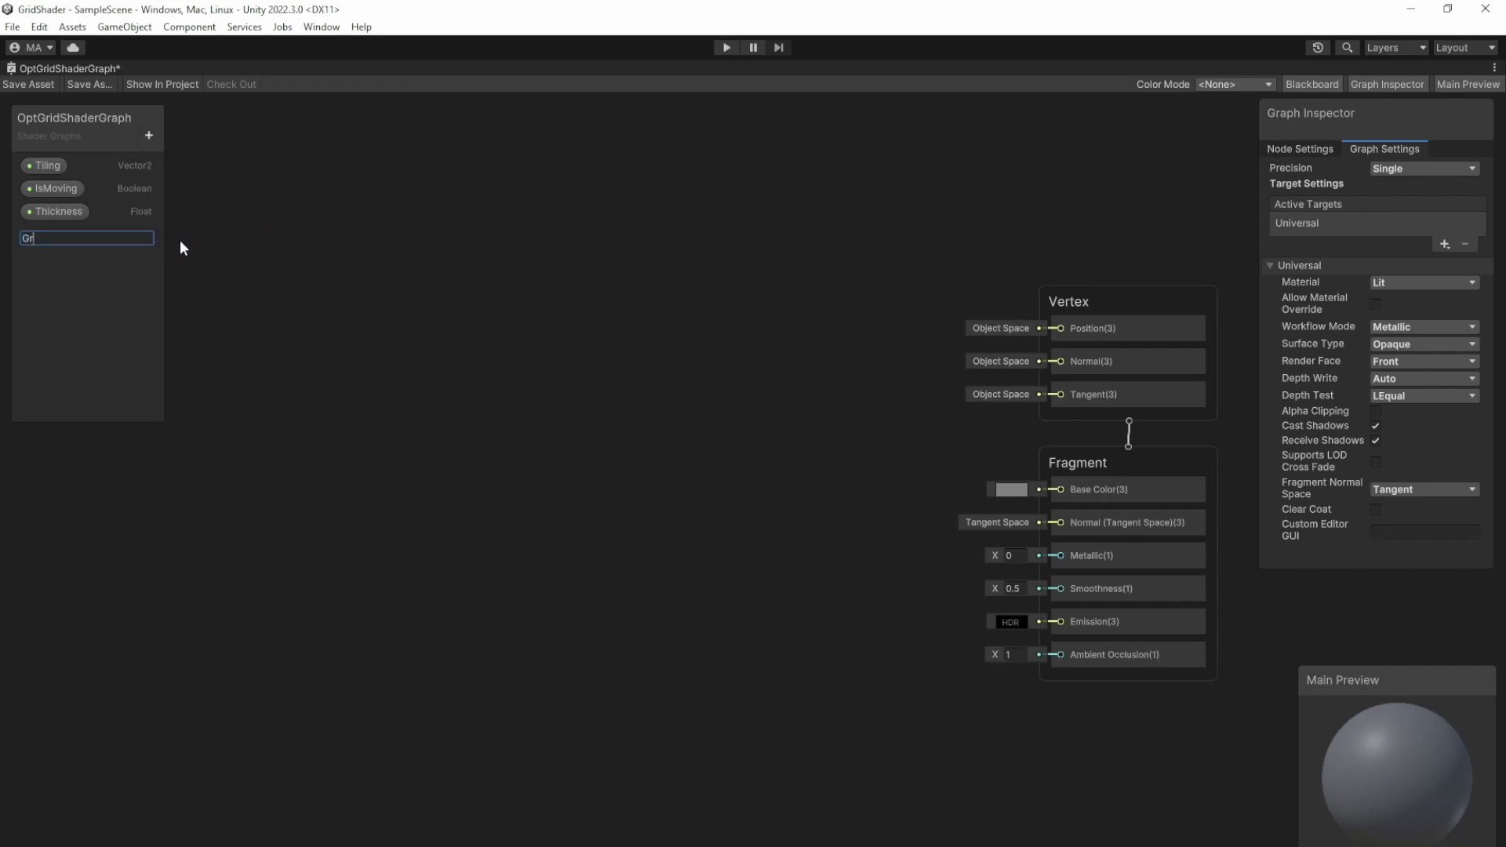
key("Return")
left_click(149, 135)
left_click(197, 243)
type("TileColor")
key("Return")
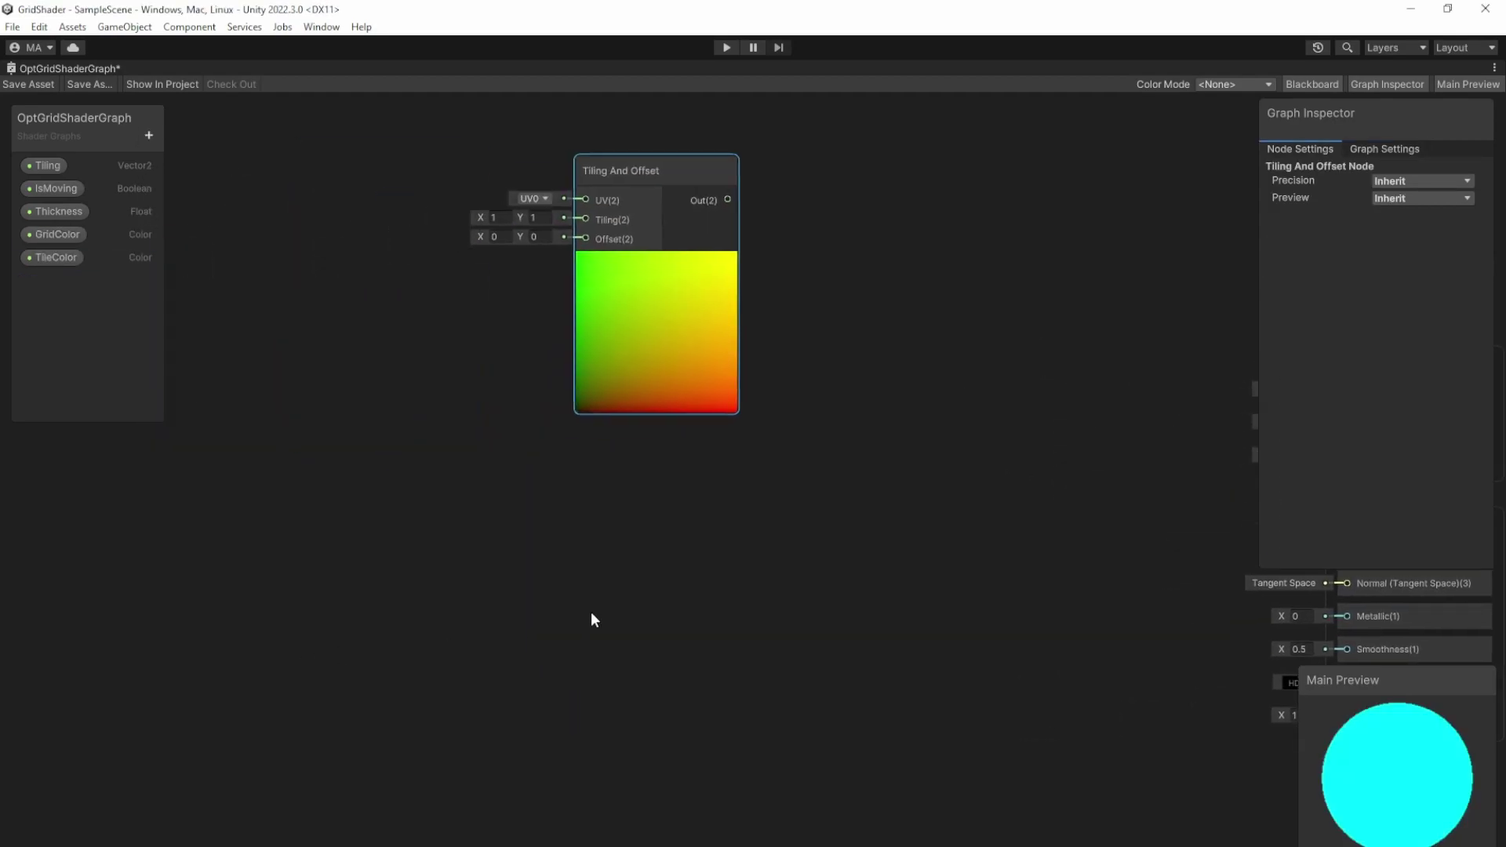
Place the IsMoving property in the graph and connect it to the Predicate of a new Branch node
left_click_drag(55, 189, 58, 482)
left_click_drag(136, 491, 209, 506)
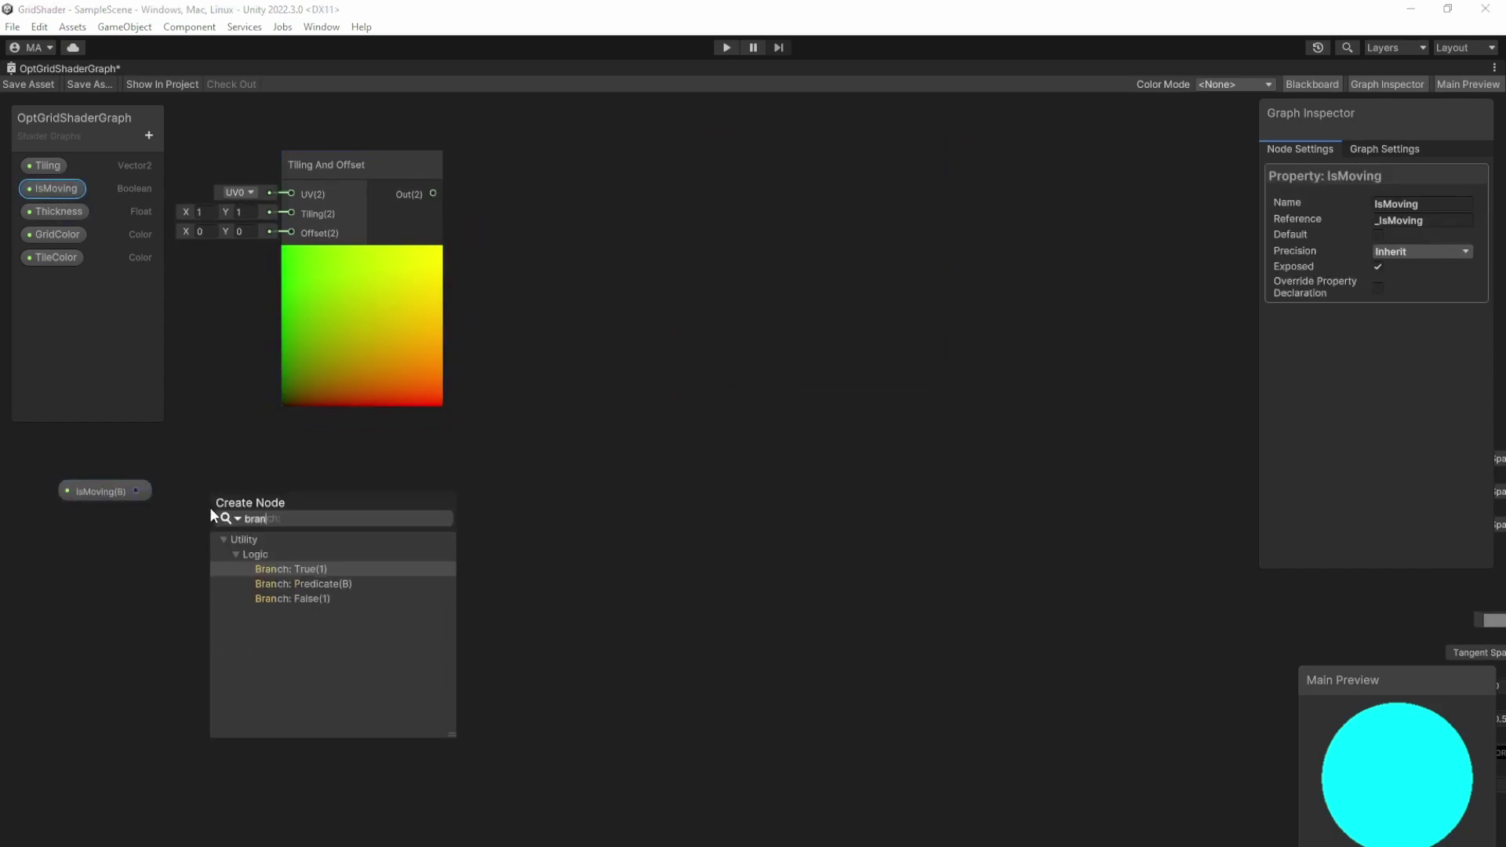
key("Return")
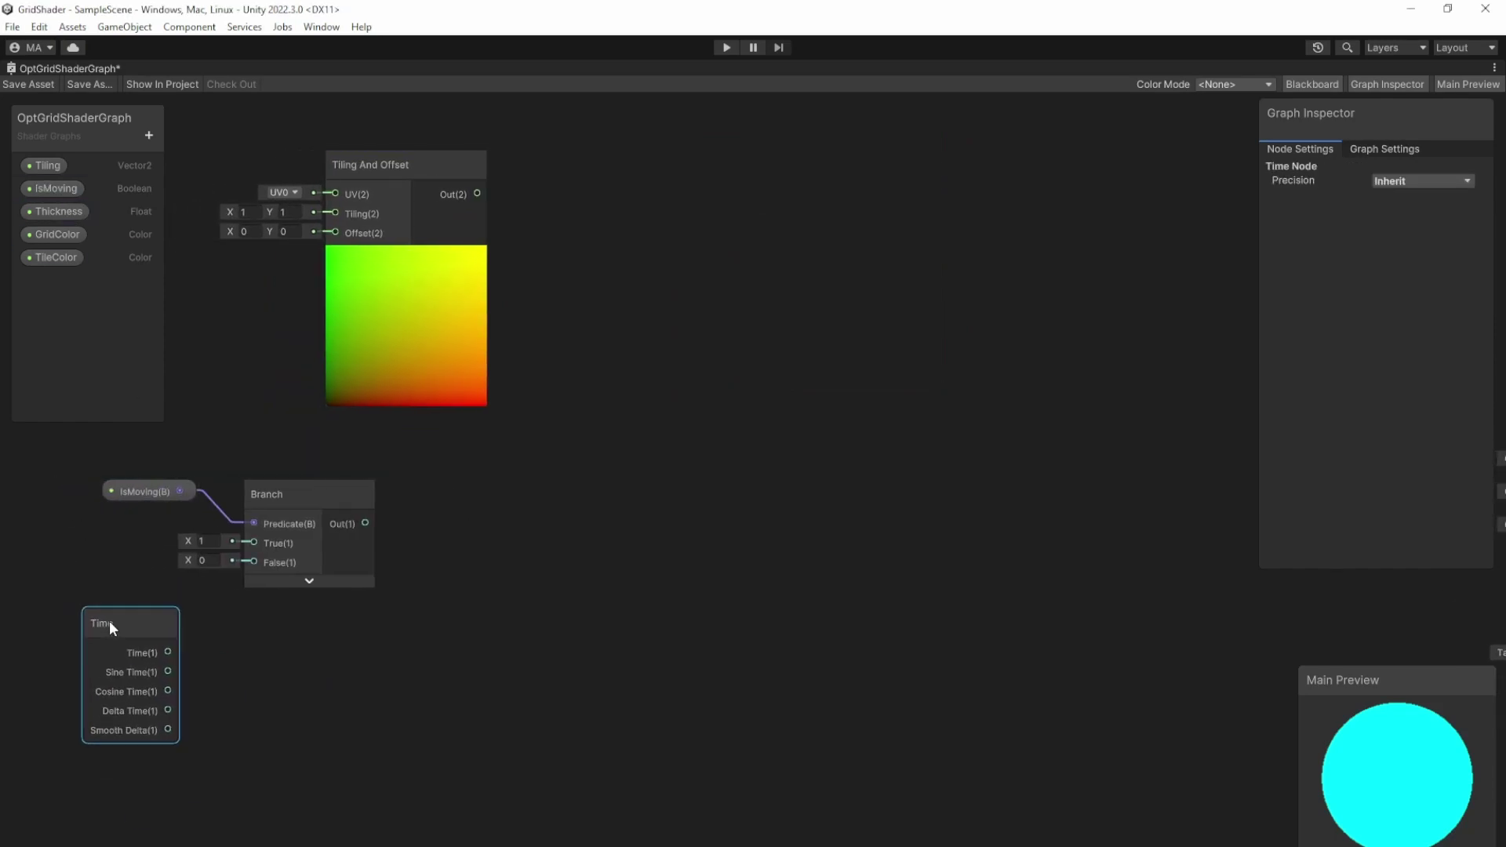
Add a Vector 2 node beside the Time node with time feeding its Y input
key("space")
type("vec")
key("Down")
key("Return")
left_click_drag(248, 628, 265, 612)
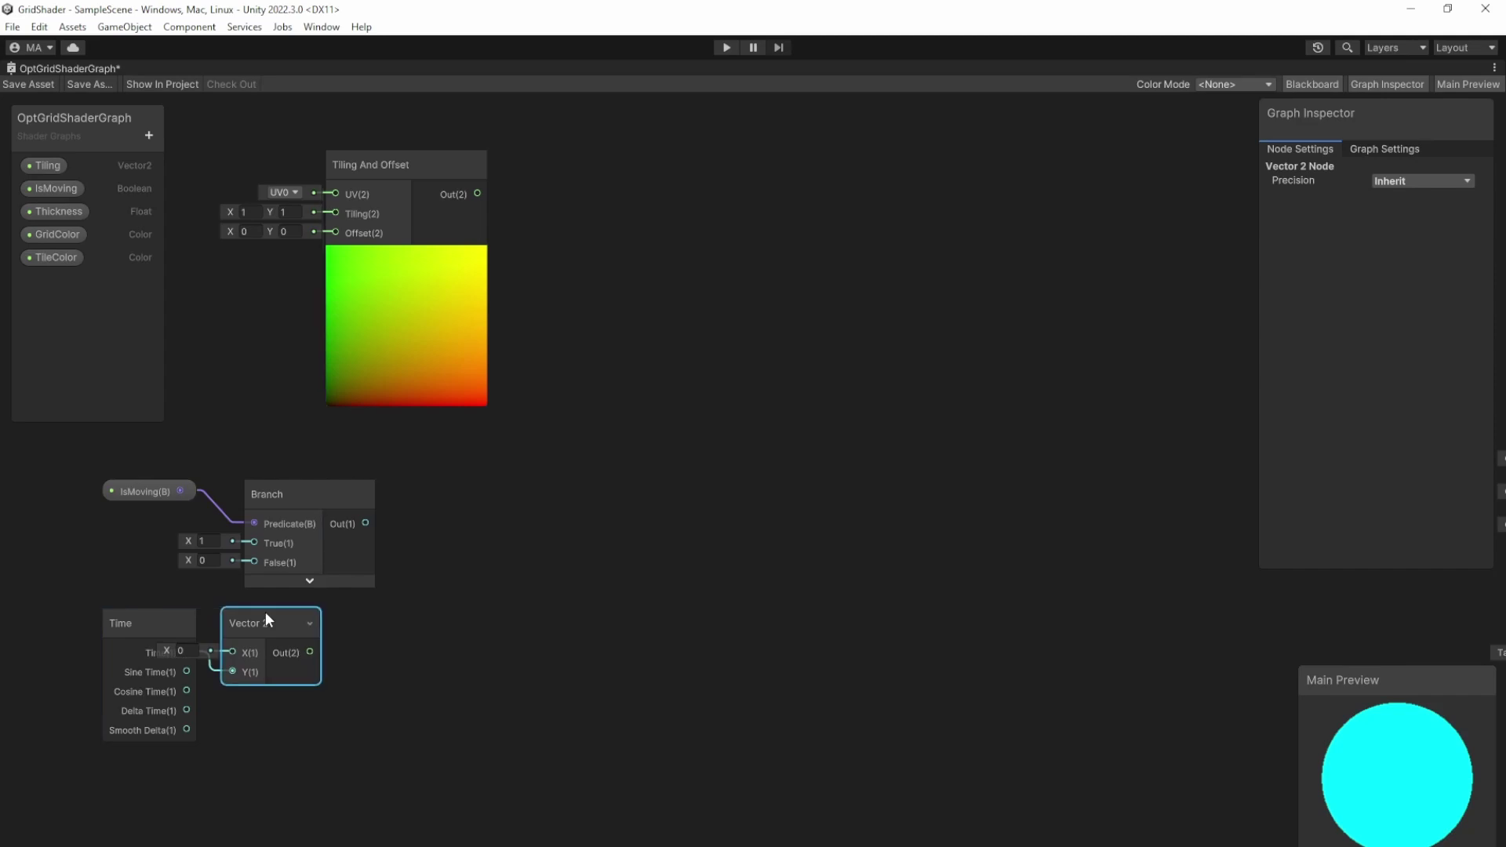
Multiply the Branch output by the Vector 2 passed through One Minus, and feed the product into the Offset of Tiling And Offset
left_click_drag(366, 523, 394, 525)
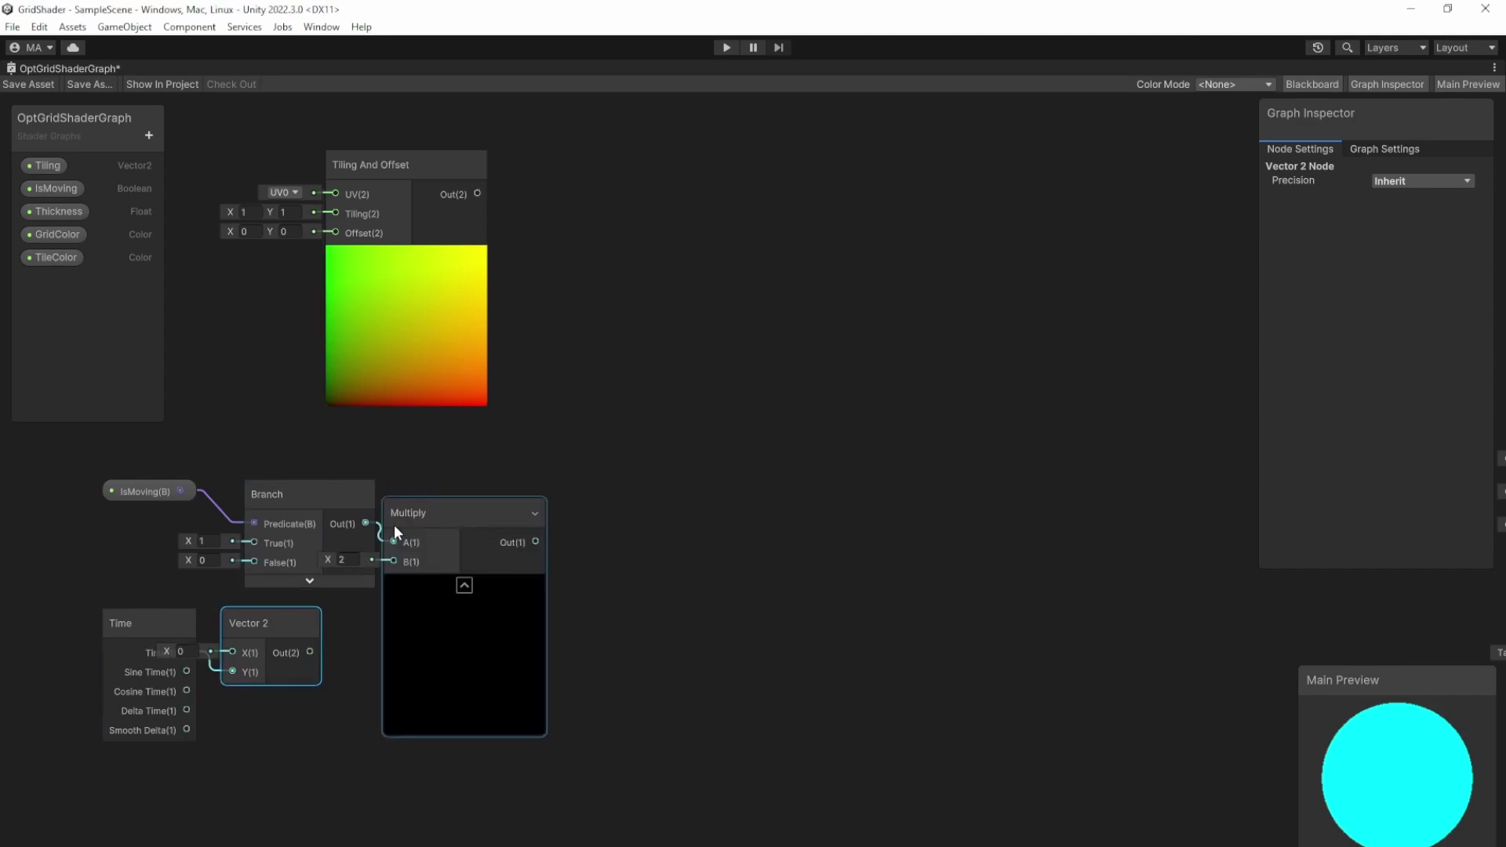
left_click(464, 585)
left_click_drag(440, 511, 470, 513)
left_click_drag(310, 652, 336, 233)
type("one")
key("Return")
left_click(410, 695)
Connect the Tiling property to the Tiling input of Tiling And Offset and collapse that node's preview
left_click_drag(47, 166, 215, 252)
left_click_drag(279, 264, 261, 223)
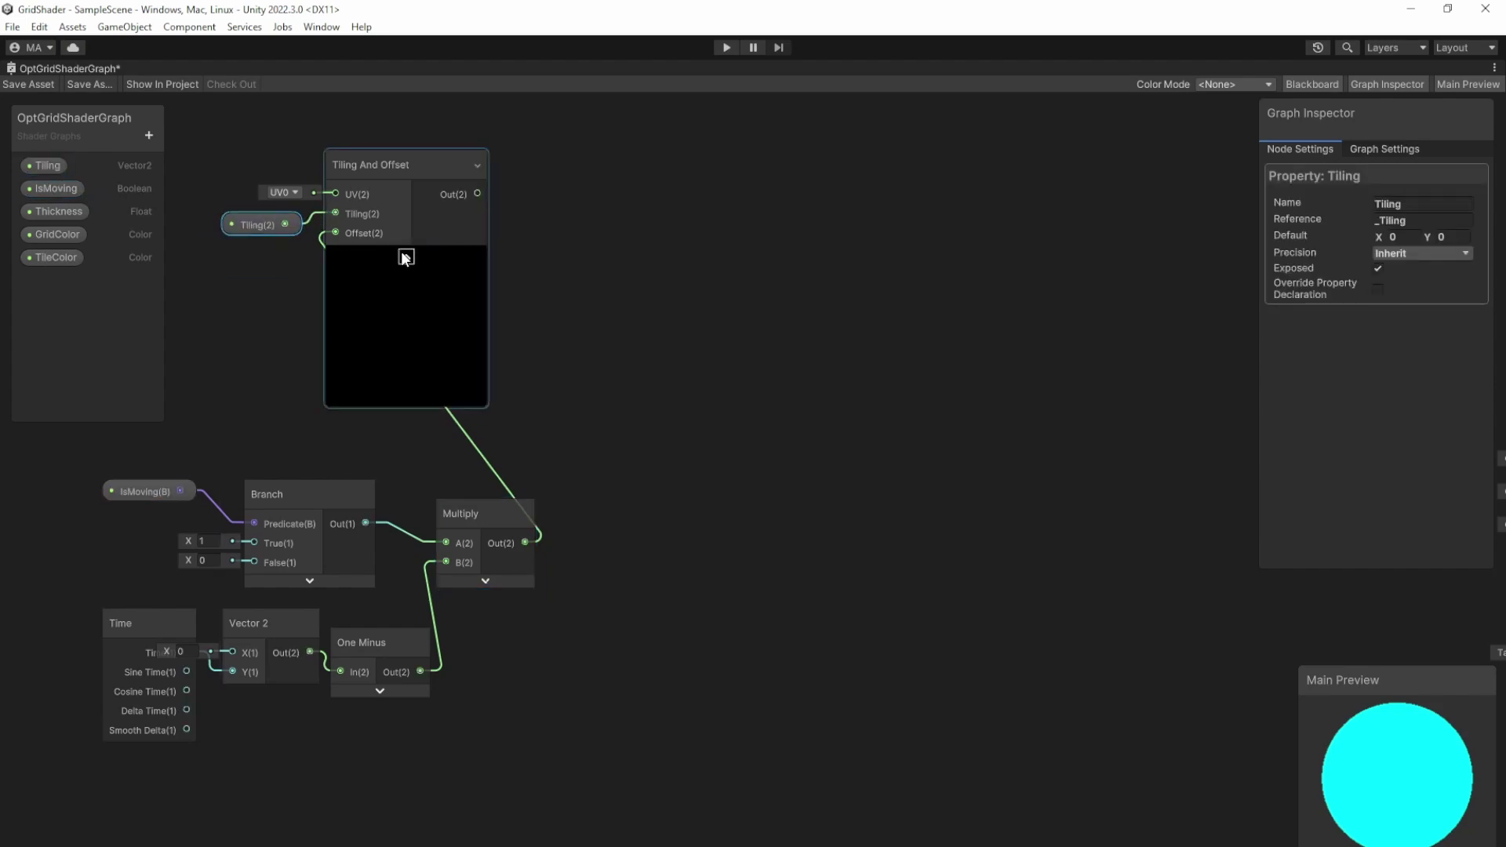
left_click(405, 254)
Feed the Tiling And Offset output into new DDX and DDY nodes with their previews collapsed
left_click_drag(435, 192, 577, 258)
type("ddx")
key("Return")
left_click(594, 233)
type("ddy")
key("Return")
left_click(567, 318)
left_click(546, 259)
Add an Absolute node after each of the DDX and DDY nodes and collapse their previews
left_click_drag(603, 209, 645, 206)
type("abs")
key("Return")
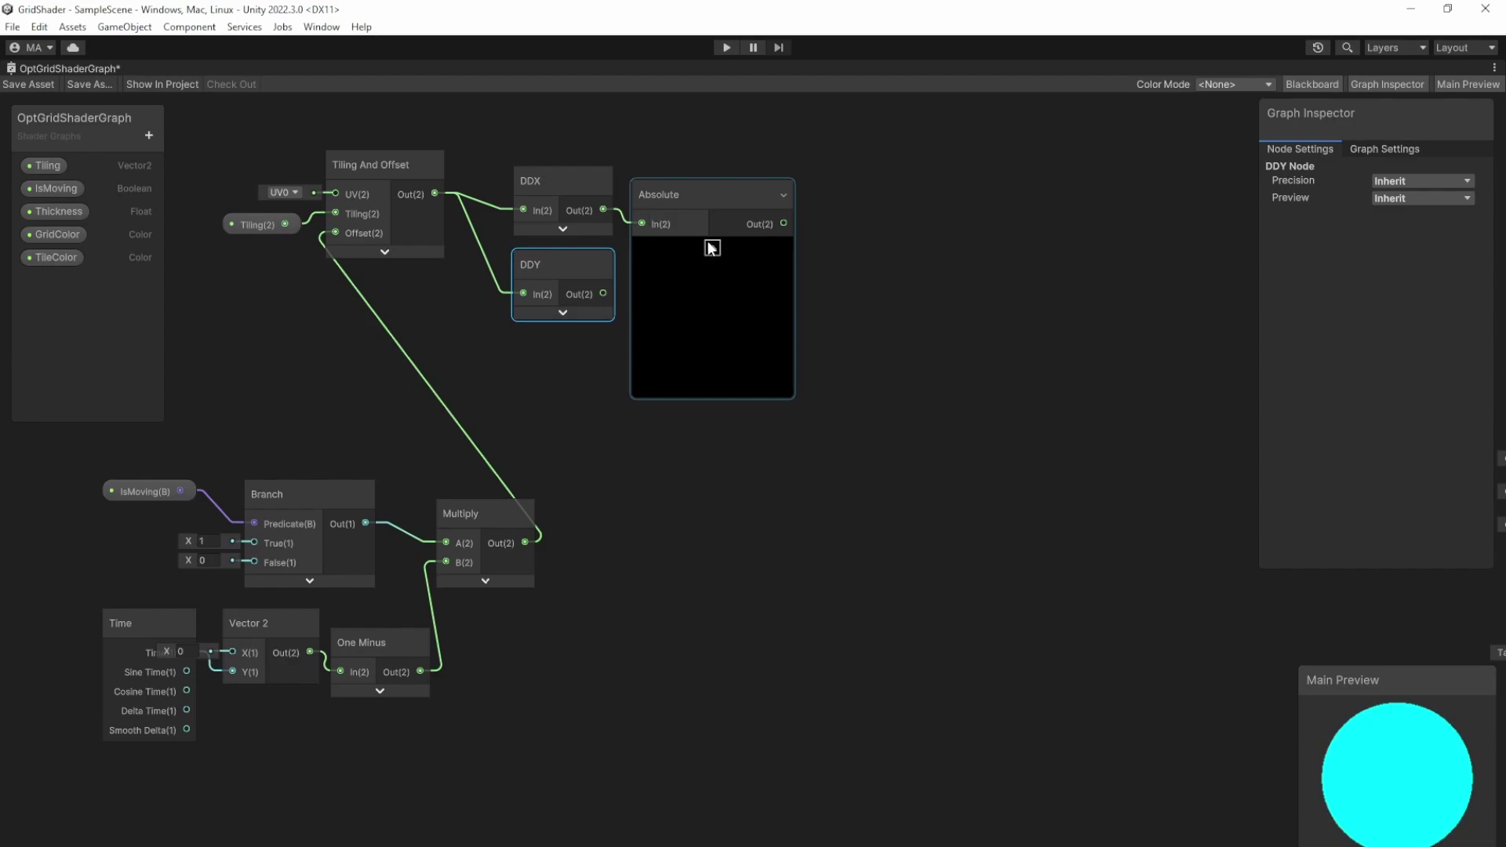
left_click(711, 247)
middle_click_drag(709, 248, 709, 296)
left_click_drag(676, 228, 680, 211)
left_click_drag(603, 340, 631, 330)
type("abs")
key("Return")
left_click(700, 370)
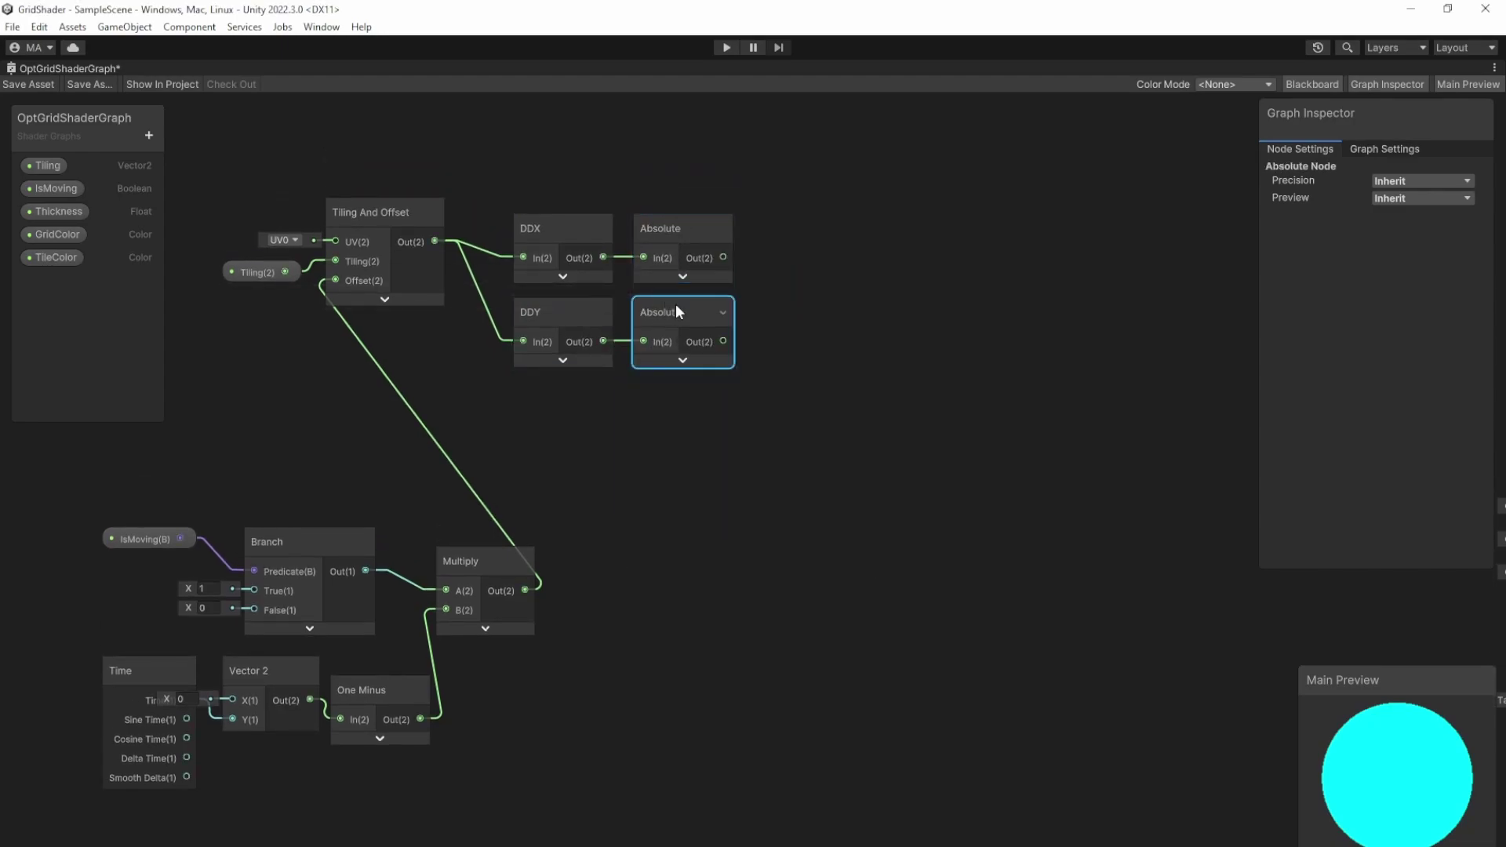
Combine the two Absolute outputs in a Maximum node with its preview collapsed
left_click_drag(723, 257, 722, 342)
type("max")
key("Return")
left_click(833, 315)
left_click_drag(800, 243, 806, 255)
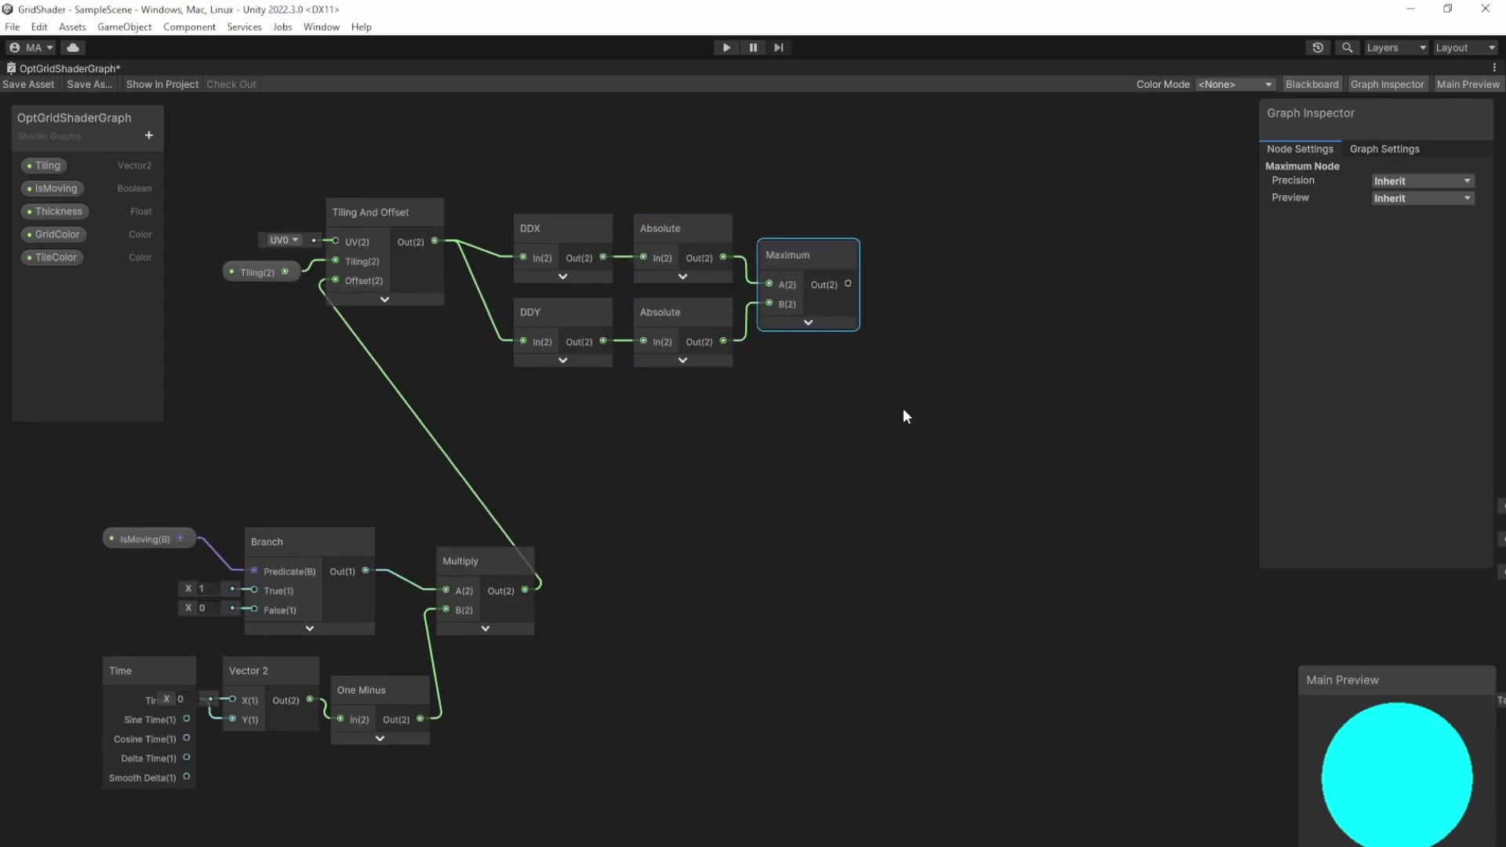
Add a Float property named DistanceFilter
middle_click_drag(898, 408, 681, 487)
left_click(145, 136)
left_click(182, 170)
type("DistanceFilter")
key("Return")
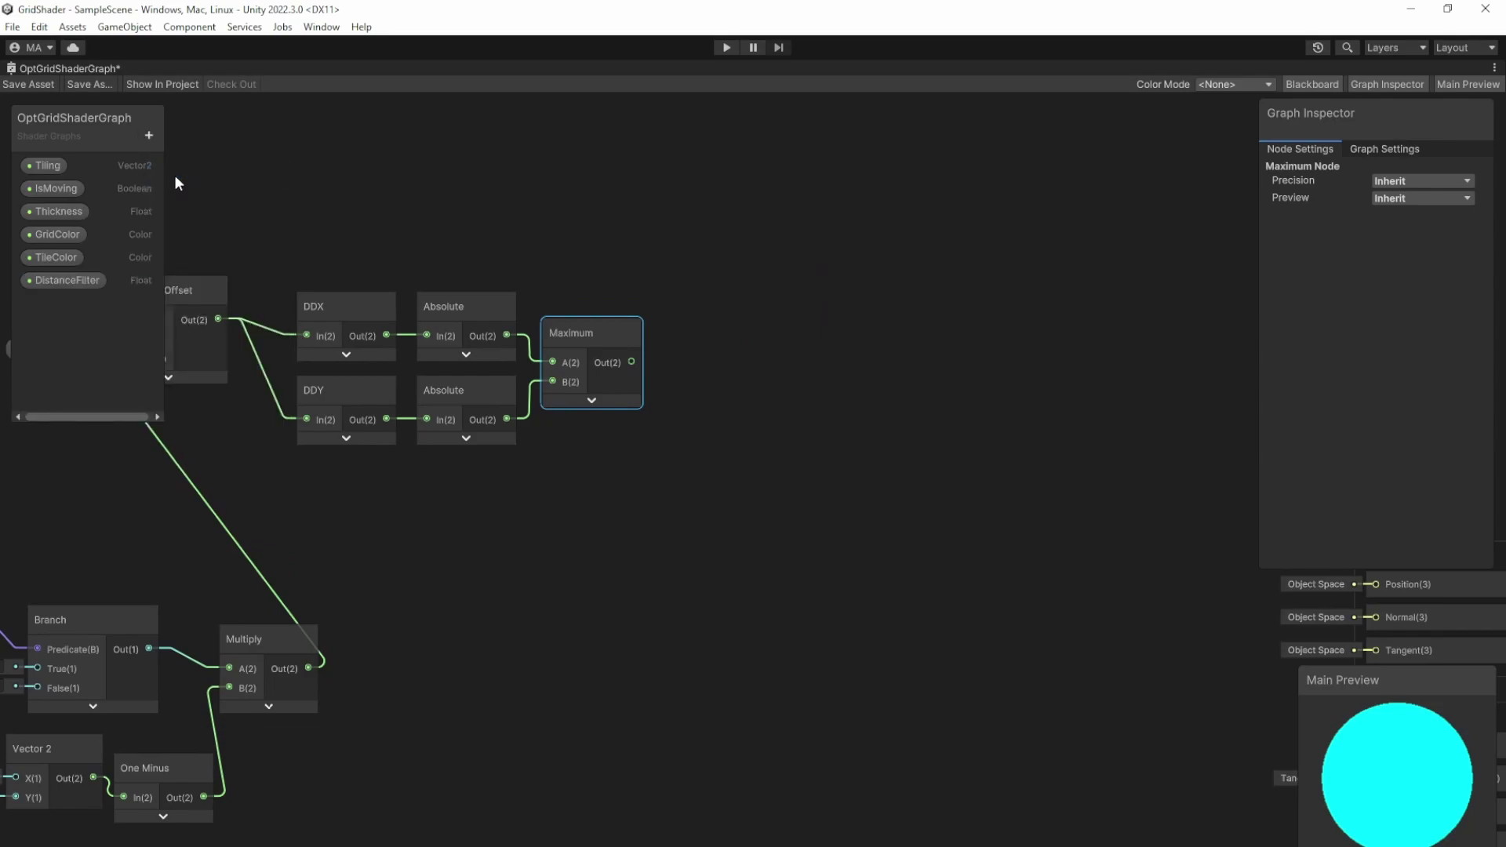
Place the DistanceFilter property in the graph and multiply it by the Maximum output
left_click_drag(68, 280, 541, 270)
left_click_drag(647, 269, 665, 282)
type("mul")
key("Return")
left_click_drag(631, 361, 665, 319)
Add the DistanceFilter product and the Tiling And Offset output together in a new Add node
left_click_drag(714, 277, 811, 481)
left_click(749, 348)
type("add")
key("Return")
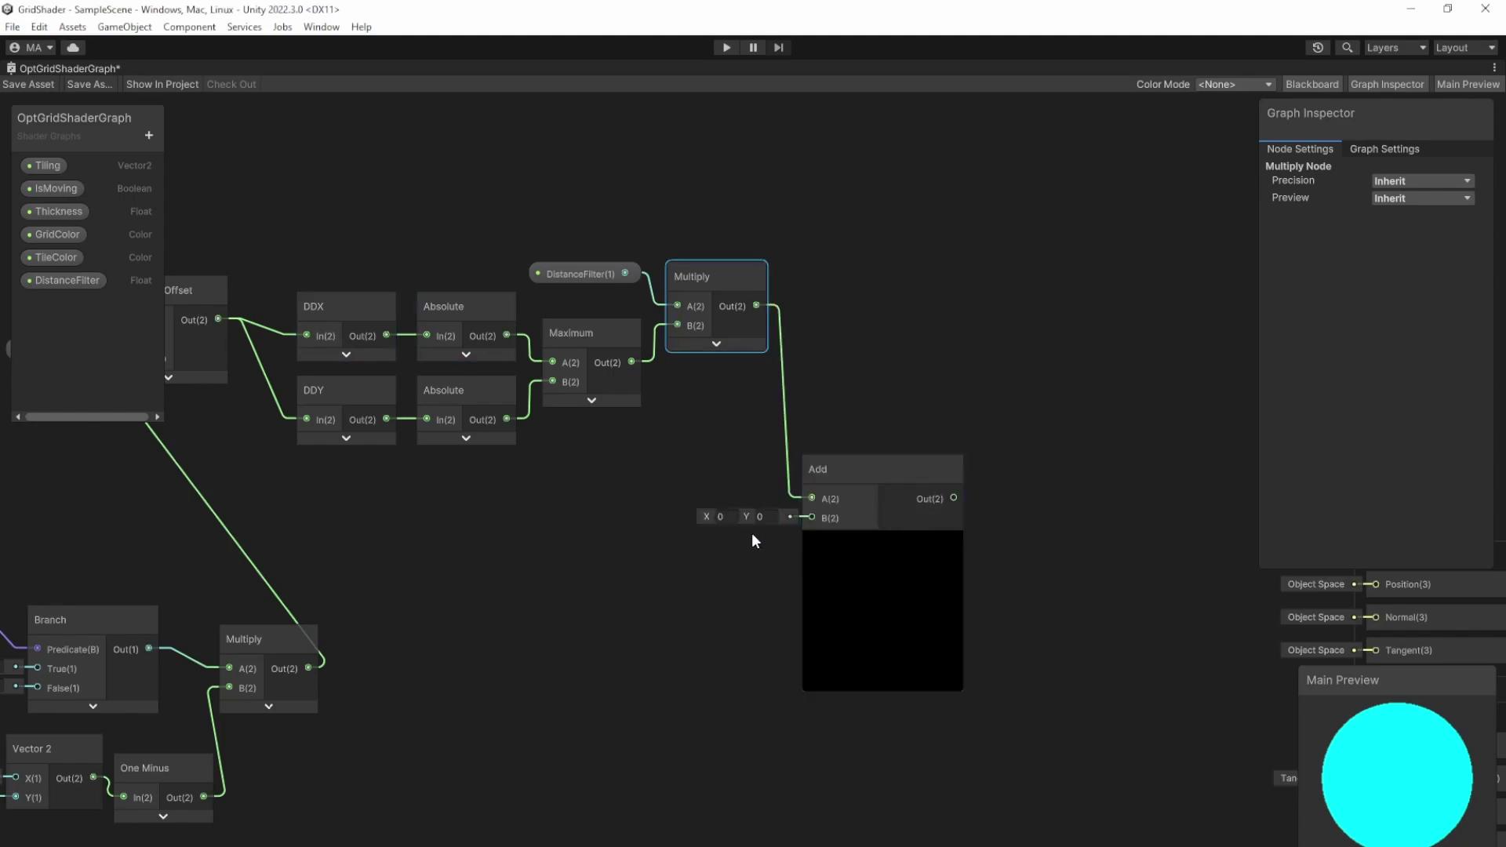
middle_click_drag(296, 447, 327, 451)
left_click_drag(249, 323, 837, 524)
Subtract the DistanceFilter product from the Tiling And Offset output in a new Subtract node
left_click_drag(787, 310, 842, 185)
type("subtract")
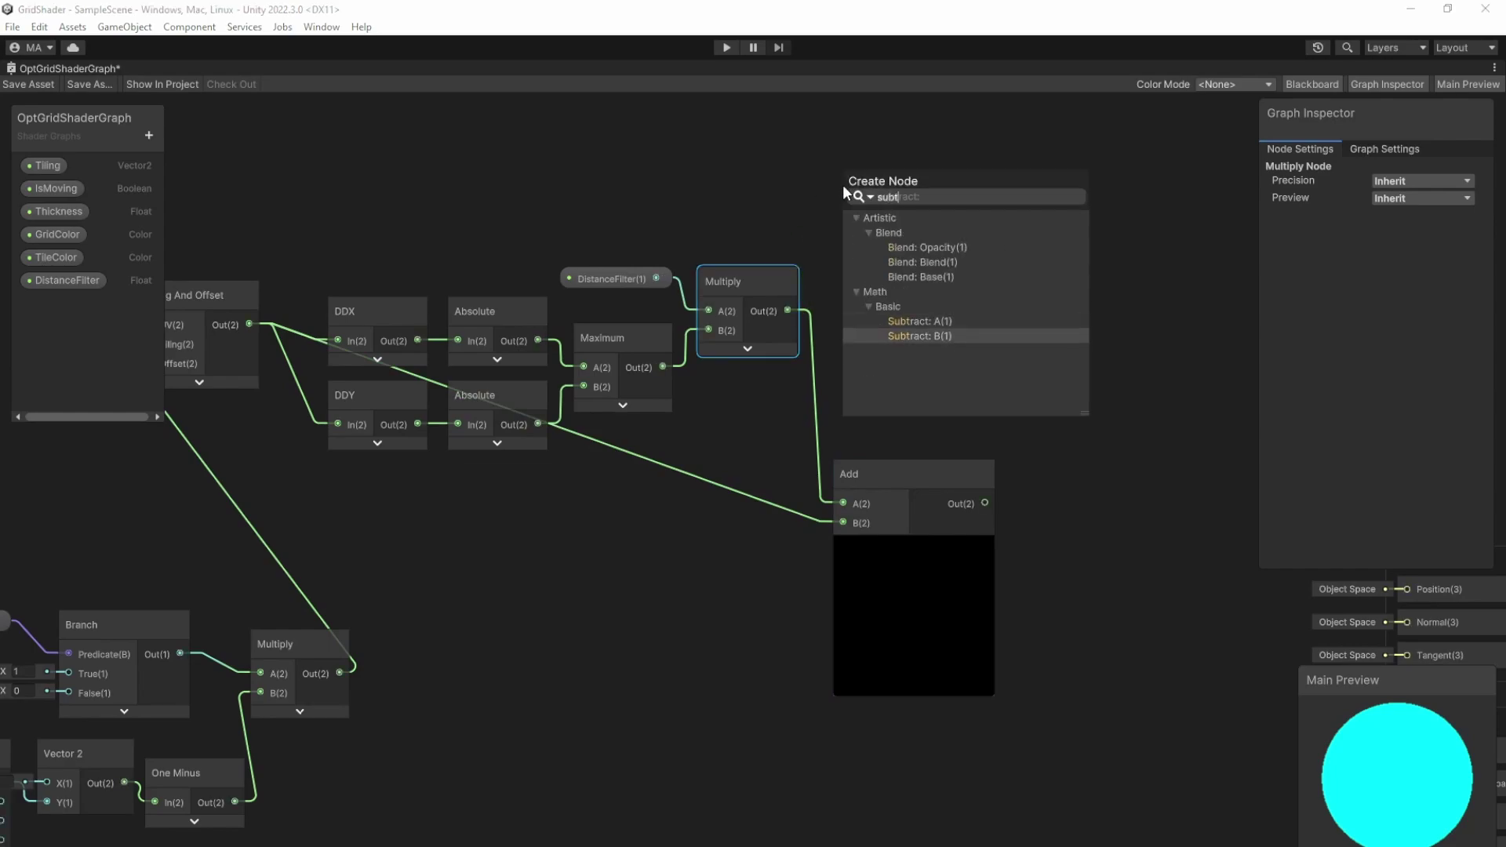
key("Return")
middle_click_drag(367, 202, 571, 261)
left_click_drag(982, 211, 982, 210)
left_click(1053, 573)
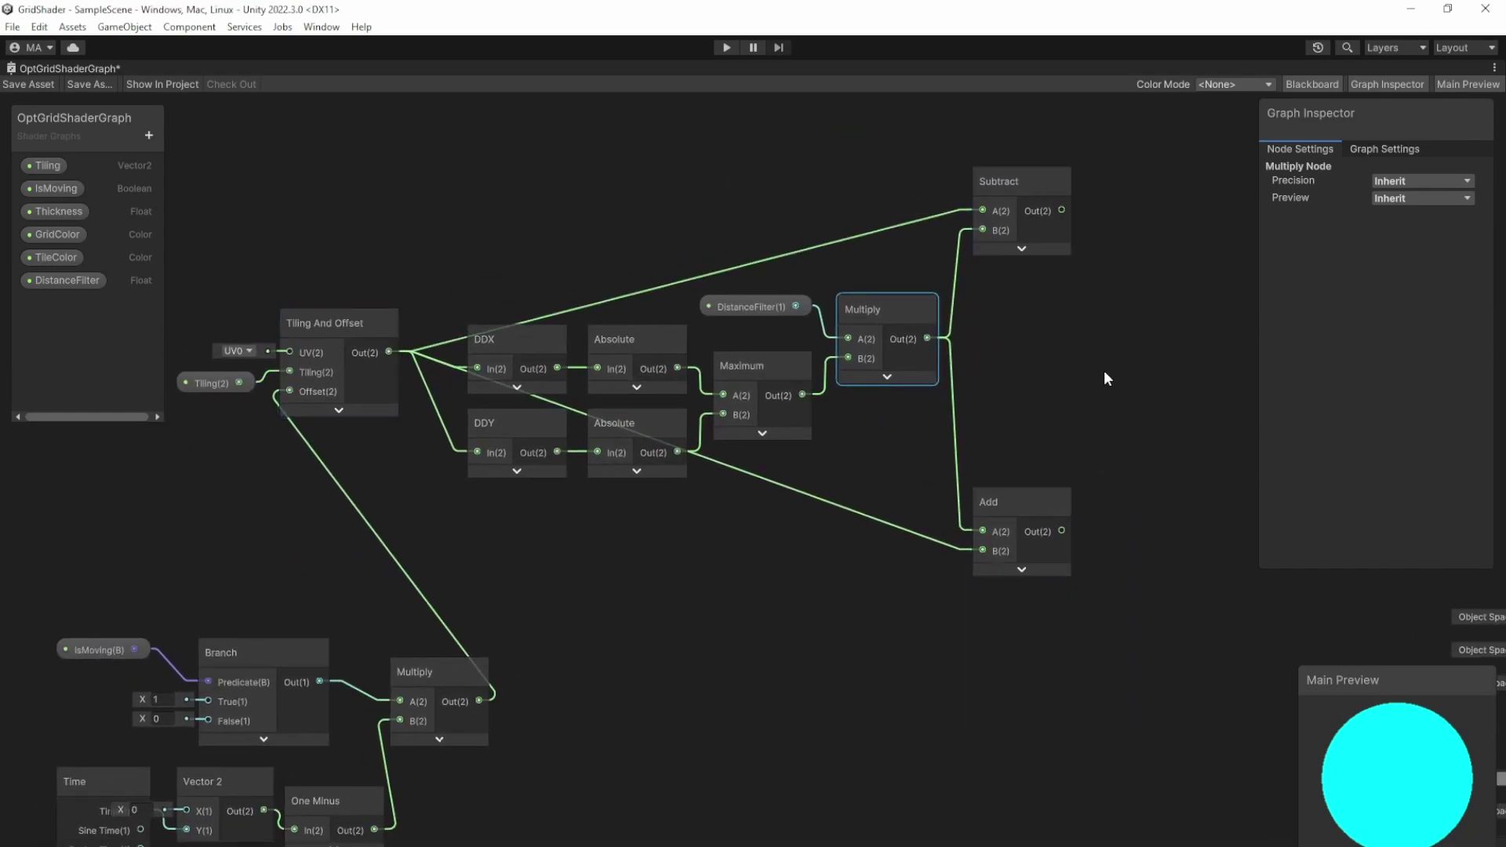
Move the Subtract and Add nodes vertically closer together
middle_click_drag(1103, 371, 645, 353)
left_click_drag(562, 478, 561, 416)
middle_click_drag(567, 330, 567, 347)
left_click_drag(568, 187, 567, 220)
left_click_drag(567, 447, 566, 411)
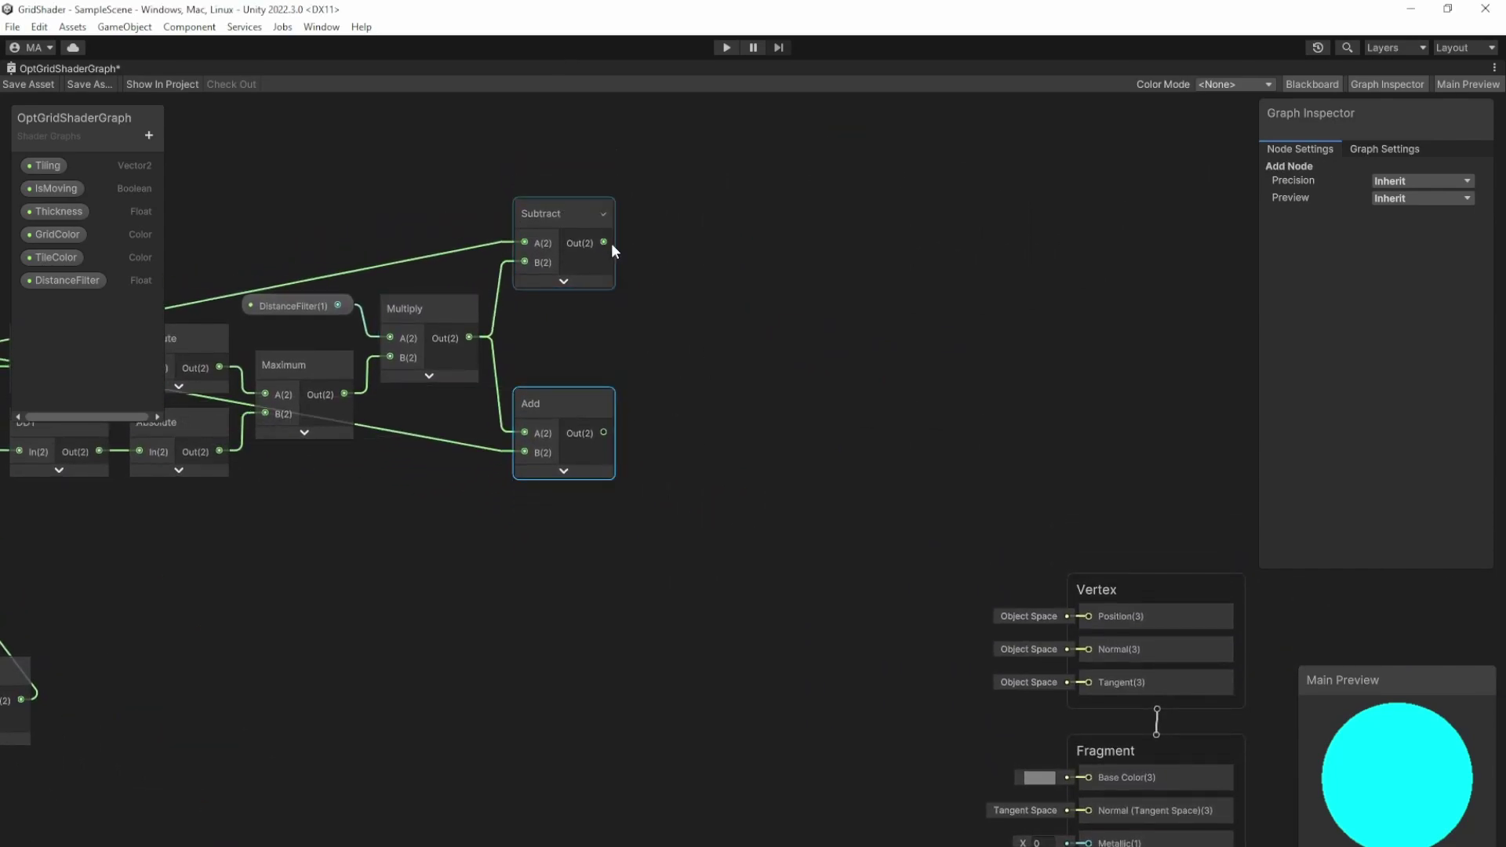
Connect the Subtract output to new Floor and Fraction nodes and collapse their previews
type("floor")
left_click_drag(603, 242, 683, 203)
key("Return")
left_click(720, 276)
type("fract")
left_click_drag(602, 242, 706, 299)
key("Return")
left_click(706, 339)
Multiply the upper Fraction output by the Thickness property and feed the product into a Minimum node
left_click_drag(733, 240, 769, 322)
type("mult")
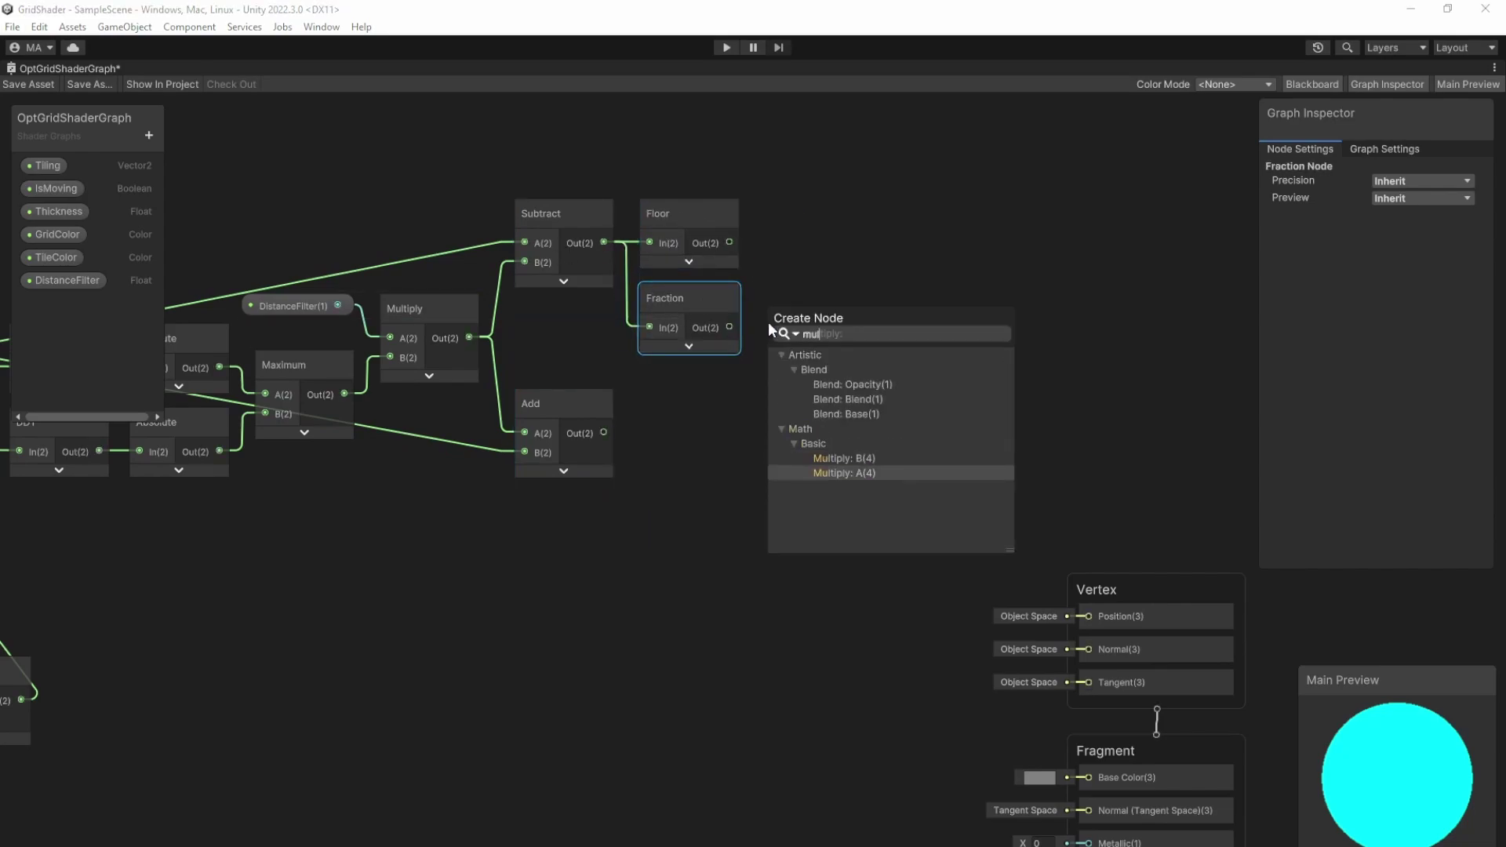
key("Return")
left_click_drag(55, 211, 693, 388)
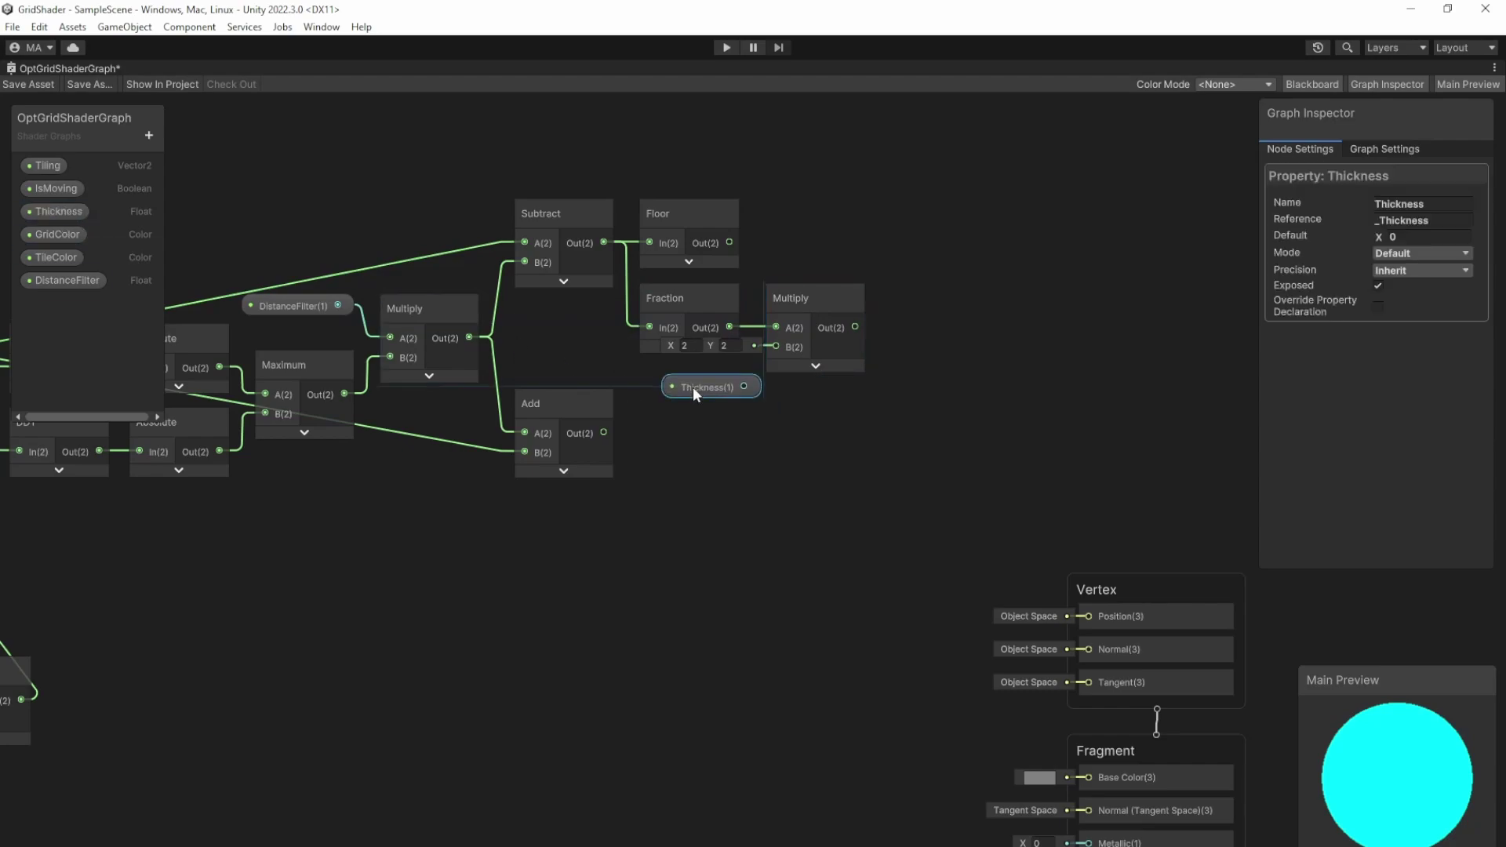
left_click_drag(840, 329, 891, 323)
type("min")
key("Return")
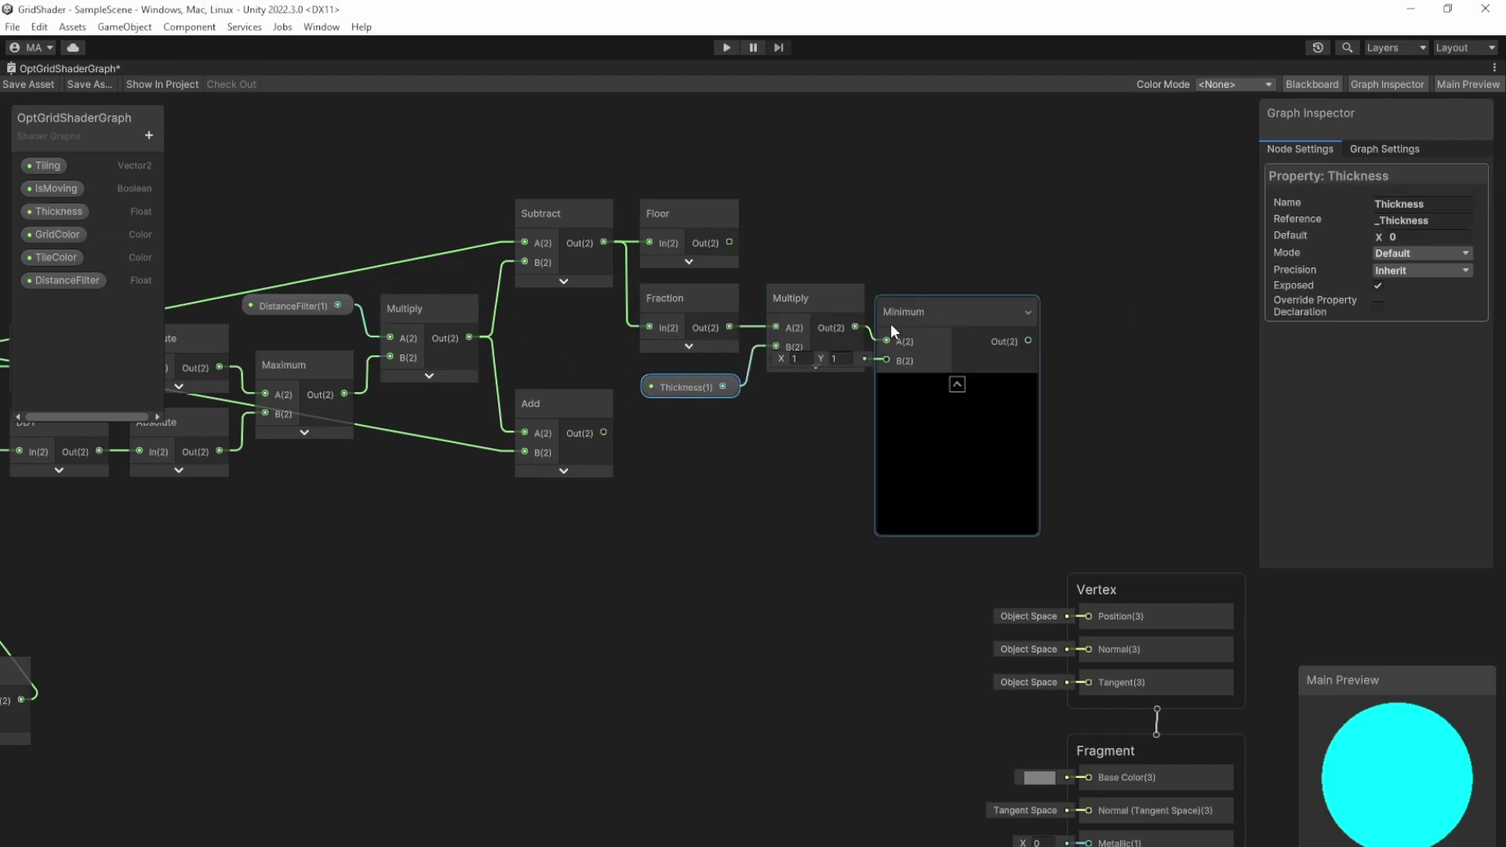
Sum the upper Floor and Minimum outputs in a new Add node
left_click_drag(729, 242, 1062, 186)
type("add")
key("Return")
left_click(1045, 270)
left_click_drag(978, 326, 1027, 243)
Connect the lower Add output to new Floor and Fraction nodes
left_click_drag(571, 397, 637, 458)
type("floor")
key("Return")
type("frac")
left_click_drag(729, 458, 766, 534)
key("Return")
Multiply the lower Fraction output by Thickness and pass the product into a second Minimum node
type("mul")
key("Return")
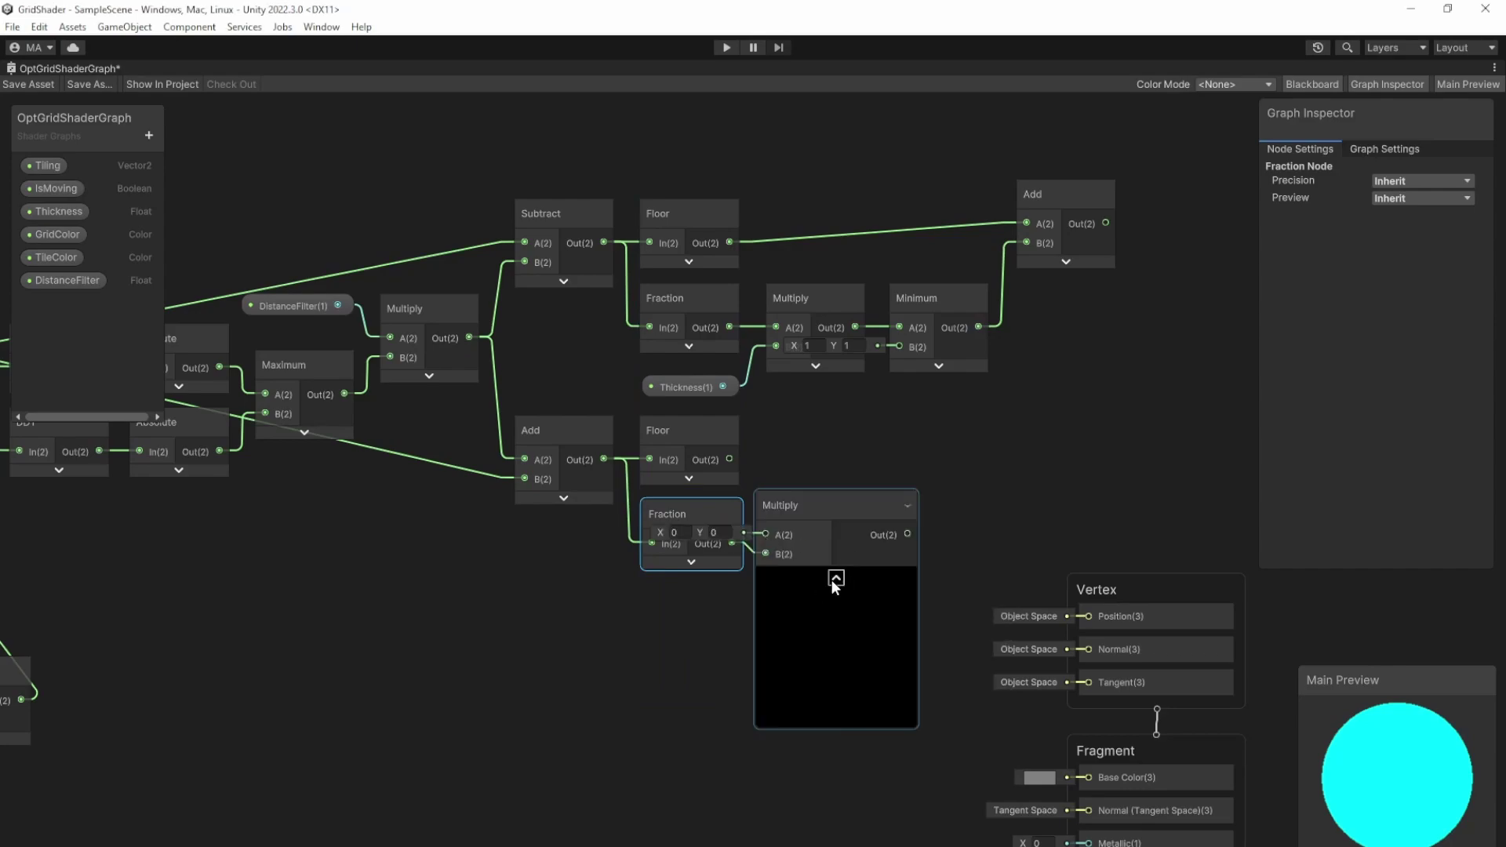
left_click(835, 578)
left_click_drag(855, 543, 952, 568)
type("mini")
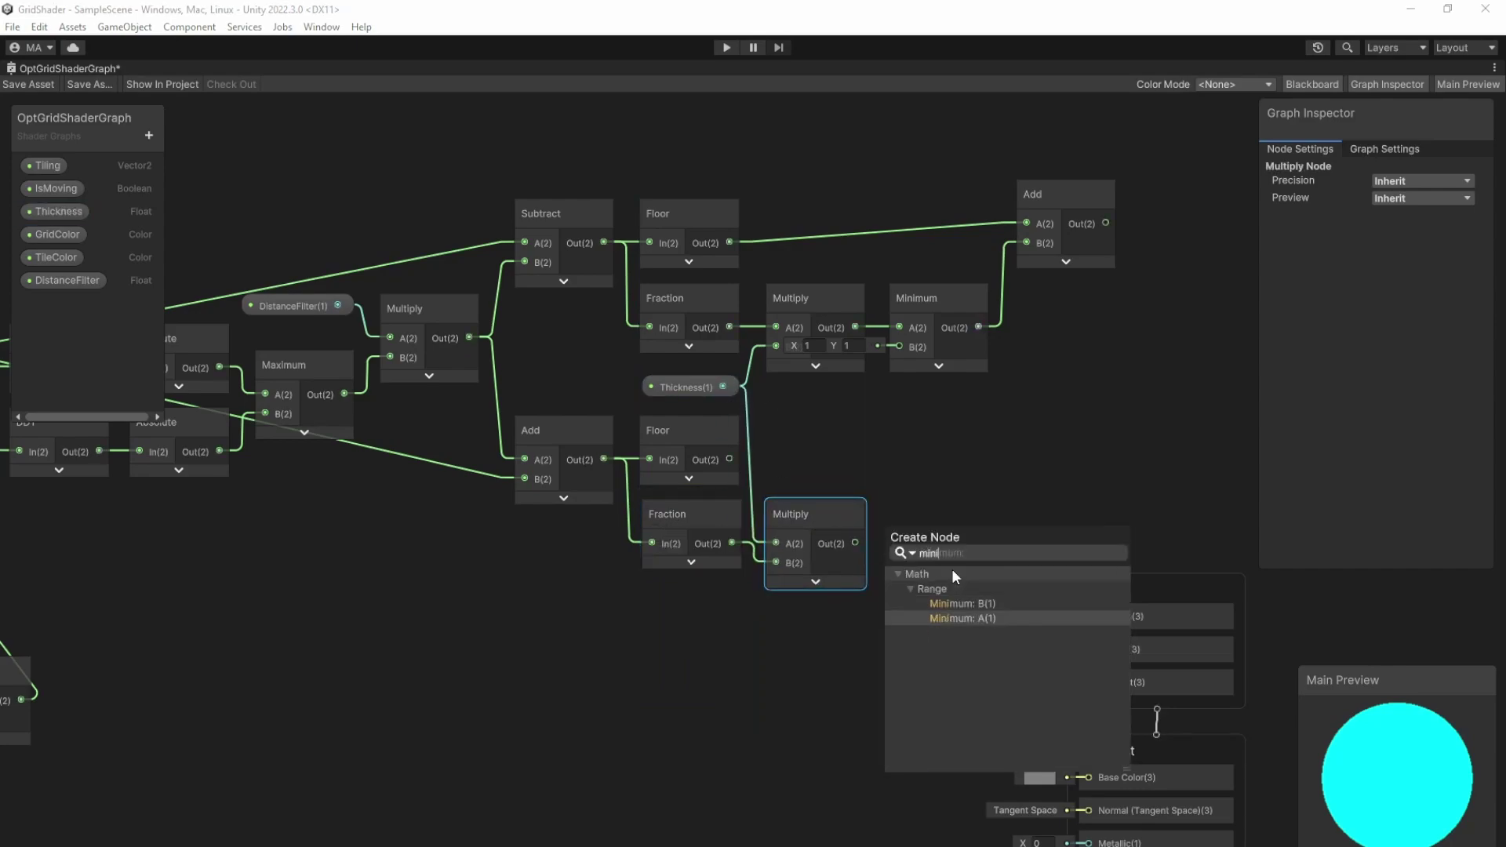
key("Return")
Sum the lower Floor and Minimum outputs in a new Add node and align the two final Add nodes
left_click_drag(729, 459, 1014, 456)
type("add")
key("Return")
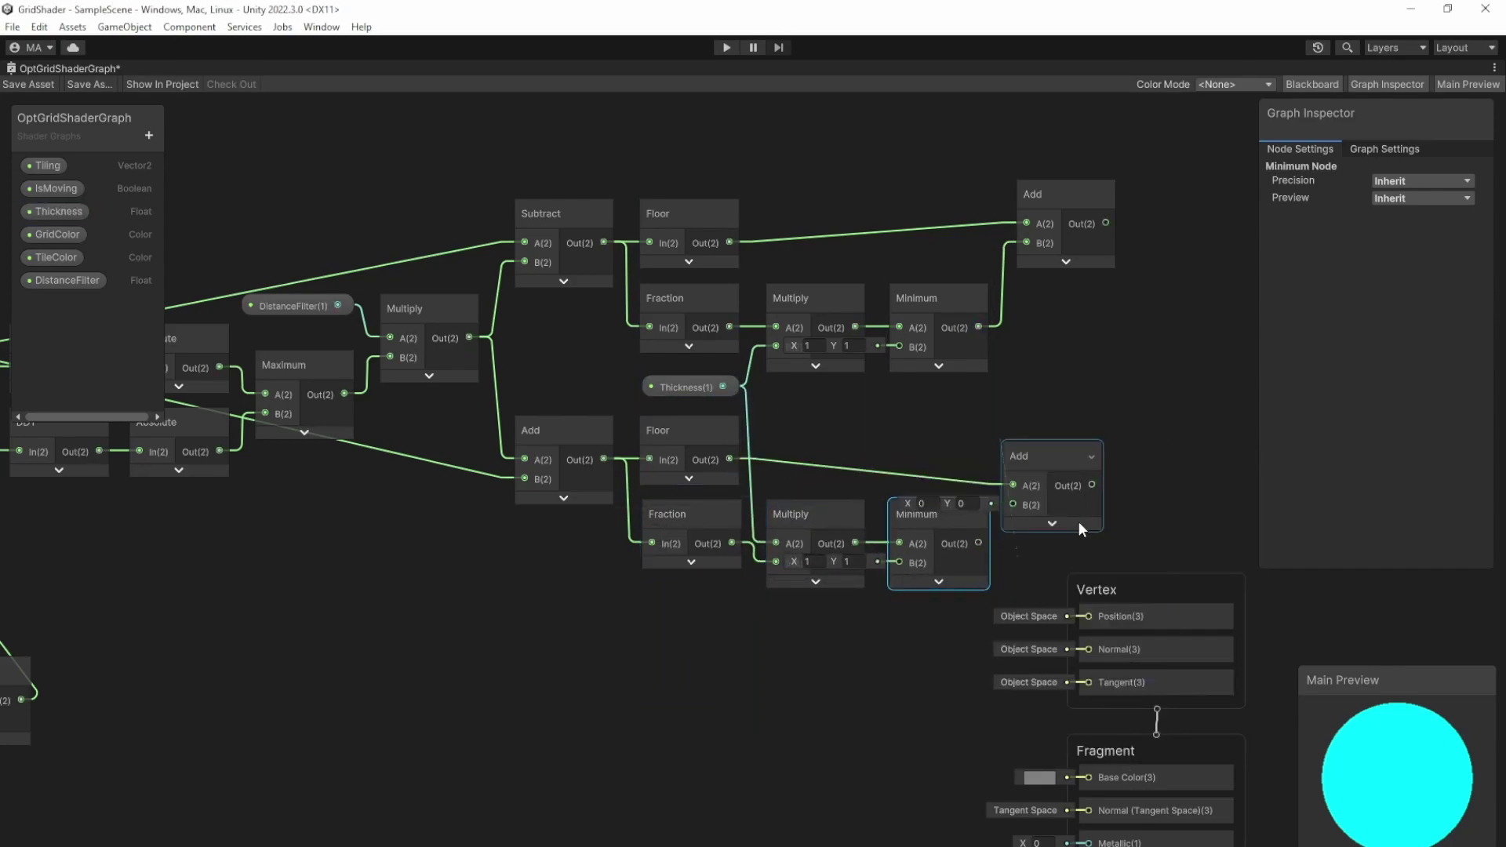
left_click_drag(1056, 204, 1056, 223)
Subtract the upper branch's final Add output from the lower branch's in a new Subtract node
middle_click_drag(1131, 346, 652, 403)
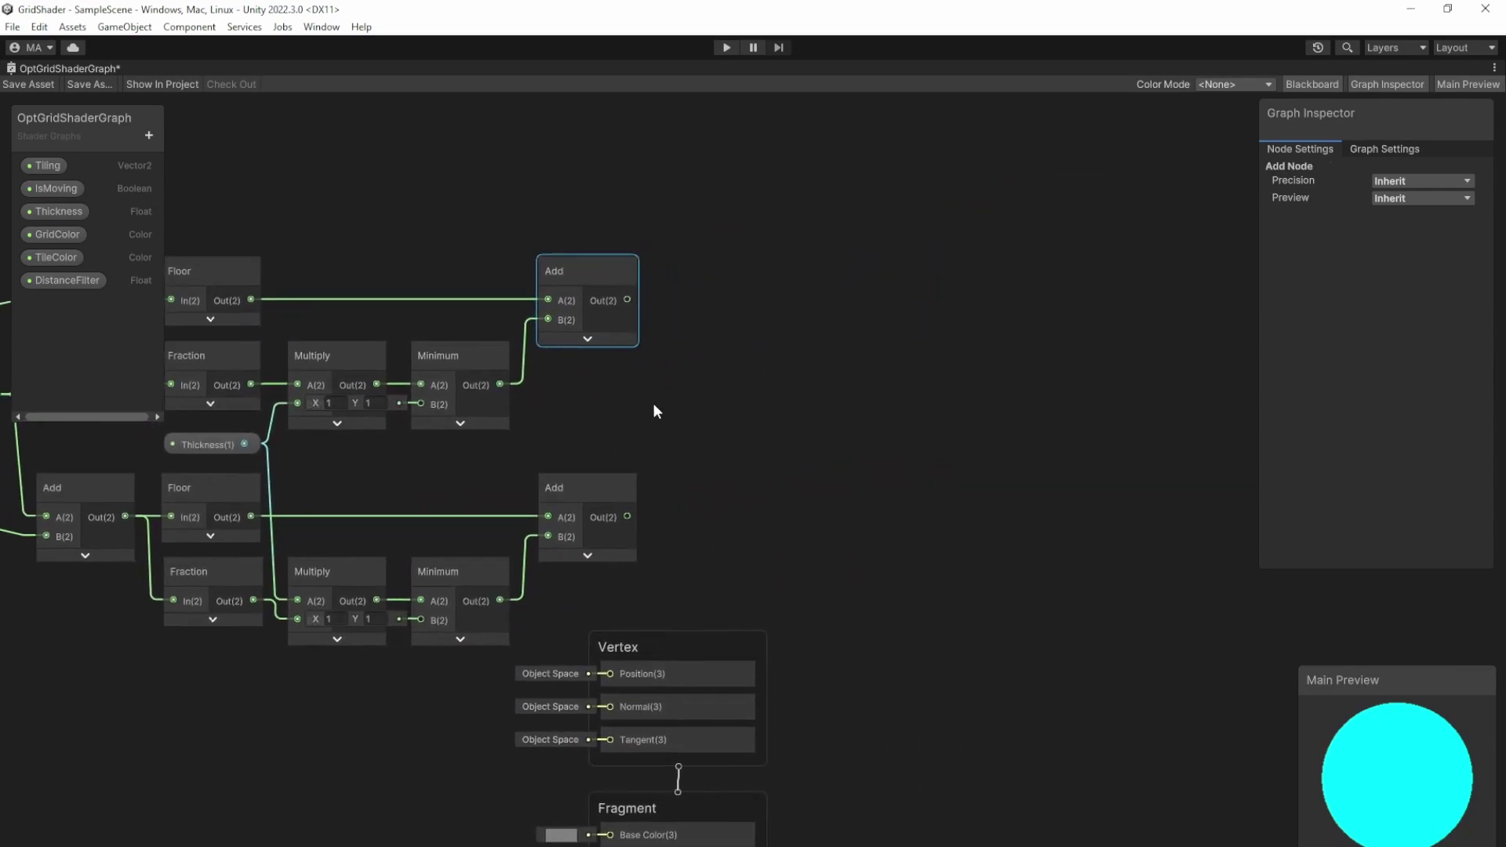
key("space")
type("sub")
key("Return")
left_click_drag(626, 299, 728, 373)
left_click(800, 396)
left_click_drag(771, 320, 747, 373)
Multiply the Maximum output by the Thickness property in a new Multiply node below the final Subtract
middle_click_drag(125, 464, 311, 509)
left_click_drag(116, 518, 968, 585)
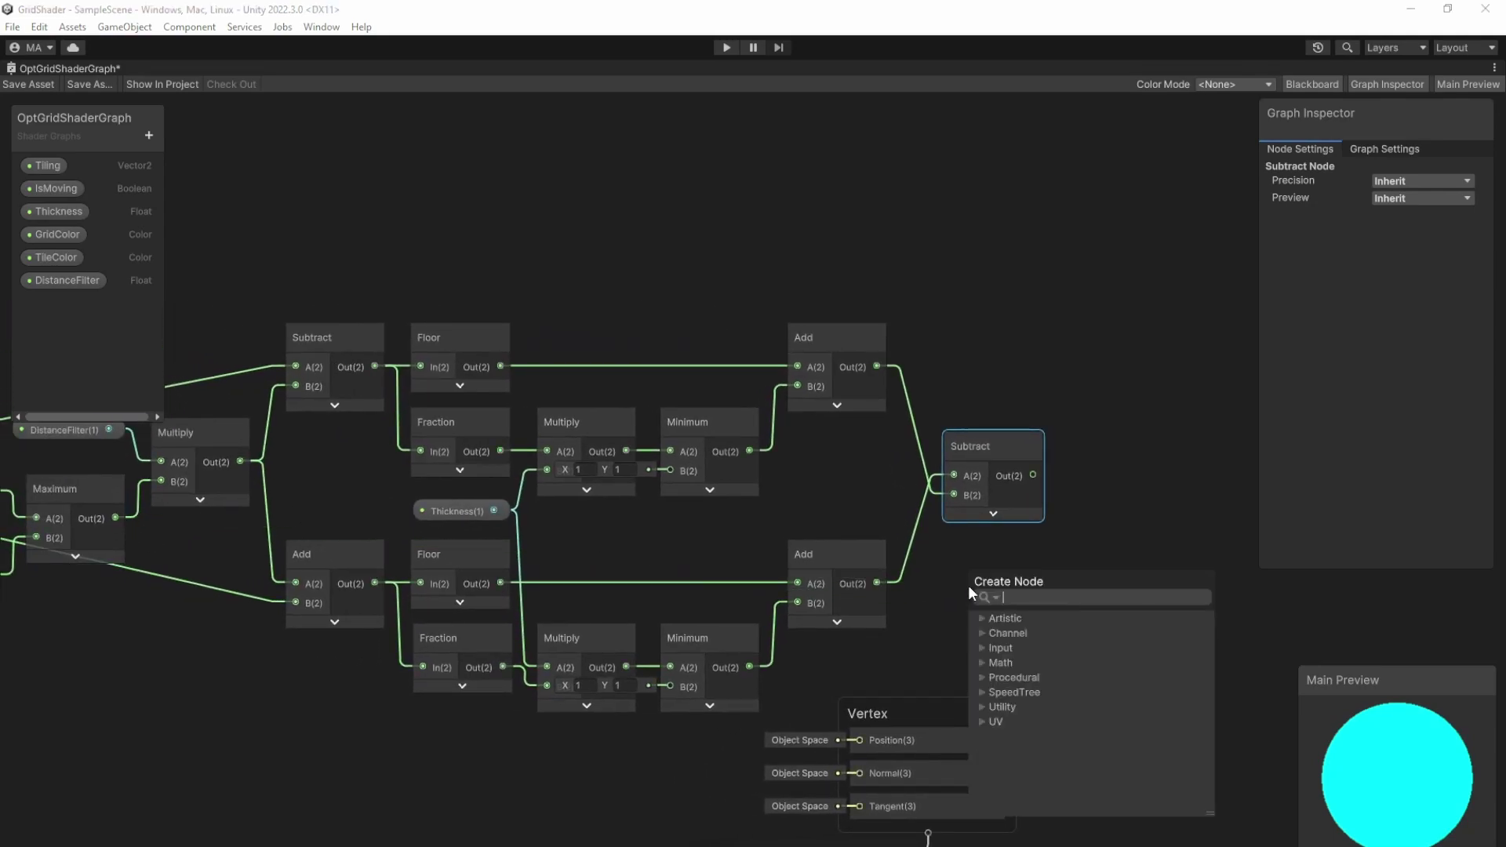
type("mul")
key("Return")
left_click_drag(494, 510, 971, 545)
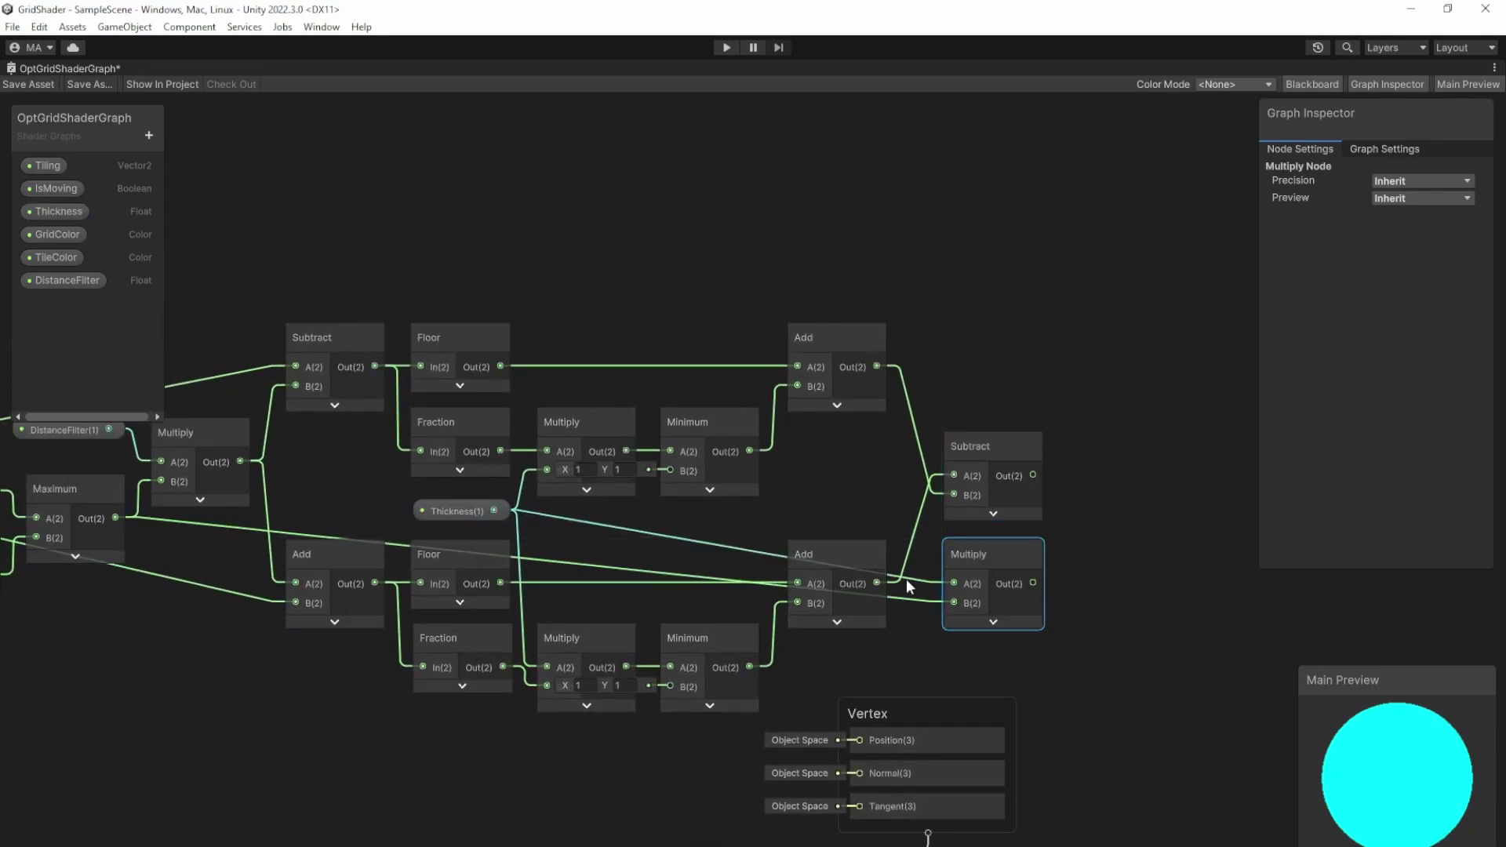
Divide the final Subtract output by the Thickness and Maximum product in a Divide node
left_click_drag(1033, 476, 1080, 487)
type("div")
key("Return")
left_click_drag(1033, 584, 1074, 523)
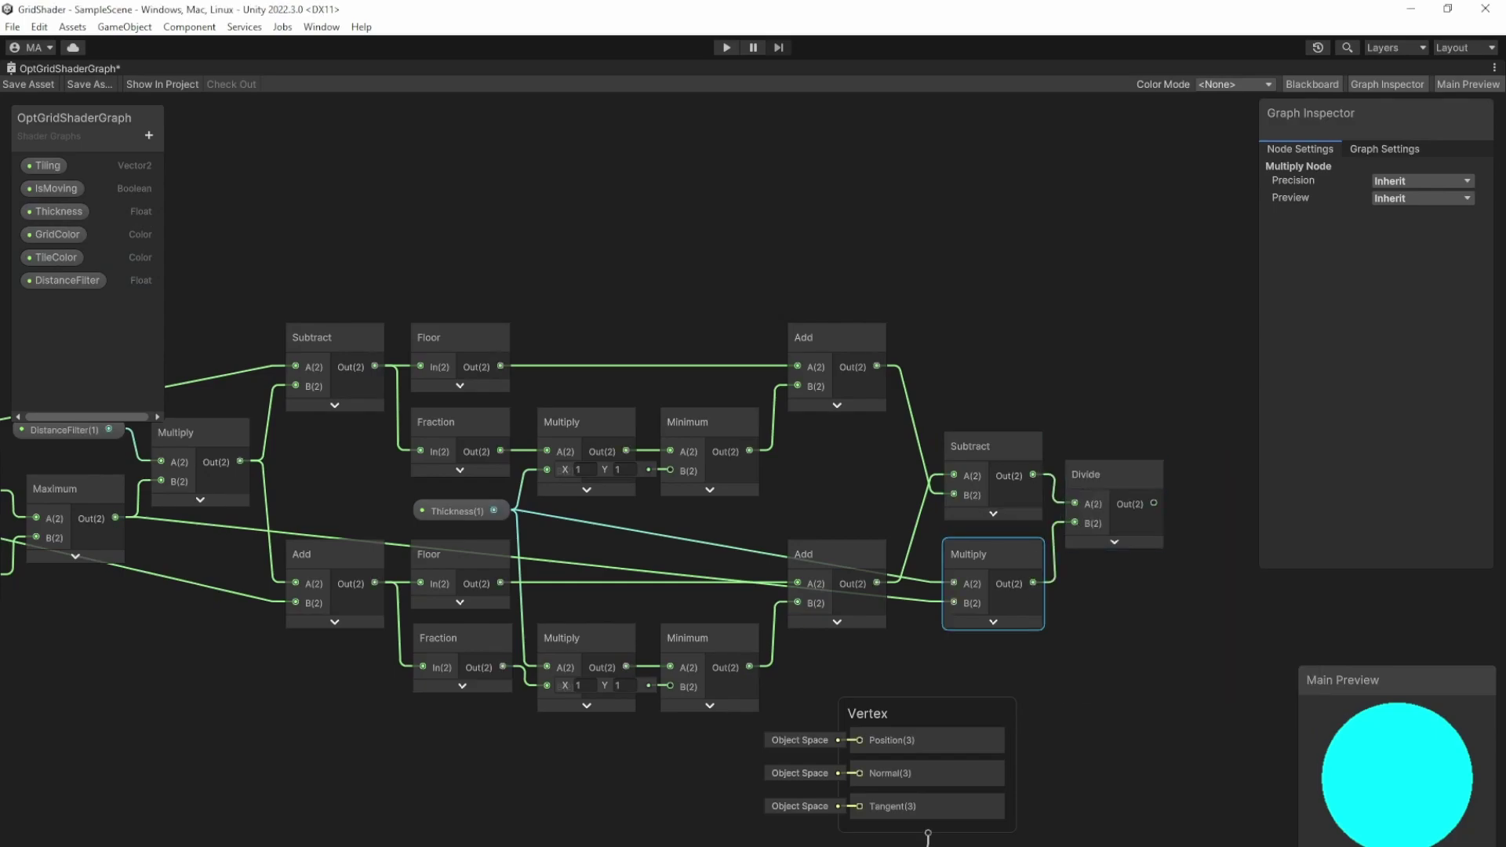
Split the Divide output and invert its R and G channels with separate One Minus nodes
middle_click_drag(1157, 651, 579, 661)
left_click_drag(574, 515, 745, 481)
type("spl")
key("Return")
type("one")
key("Return")
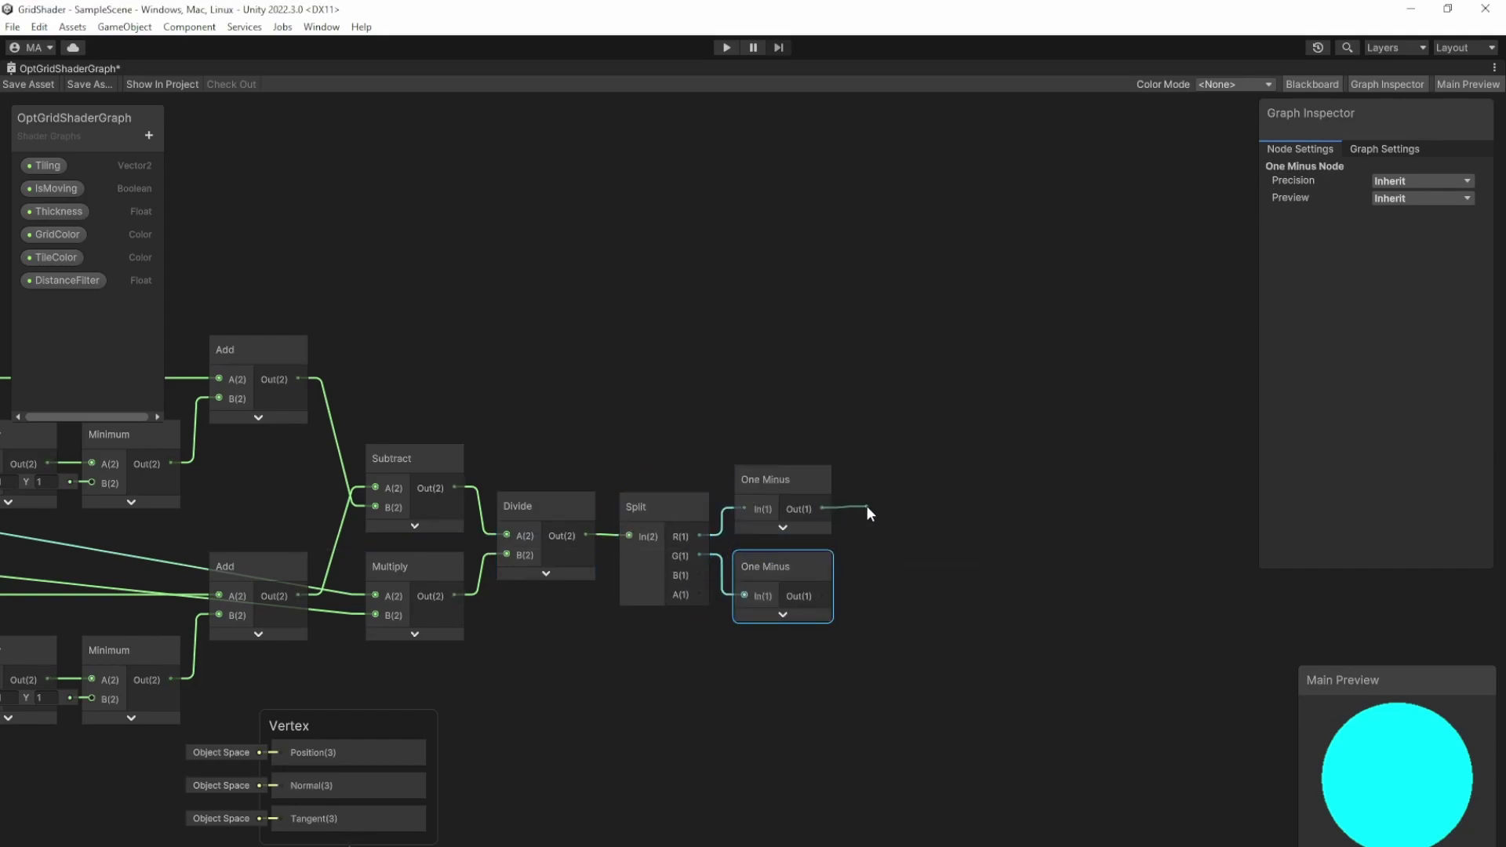
Multiply the outputs of the two One Minus nodes together in a new Multiply node
key("space")
type("mult")
key("Down")
key("Return")
left_click_drag(821, 595, 866, 542)
Invert the product of the two inverted channels with another One Minus node
left_click_drag(1008, 523, 1112, 549)
type("one")
key("Return")
Multiply the inverted result by the GridColor property in a new Multiply node and connect its output to the Fragment Emission
type("mult")
key("Return")
left_click_drag(58, 234, 802, 560)
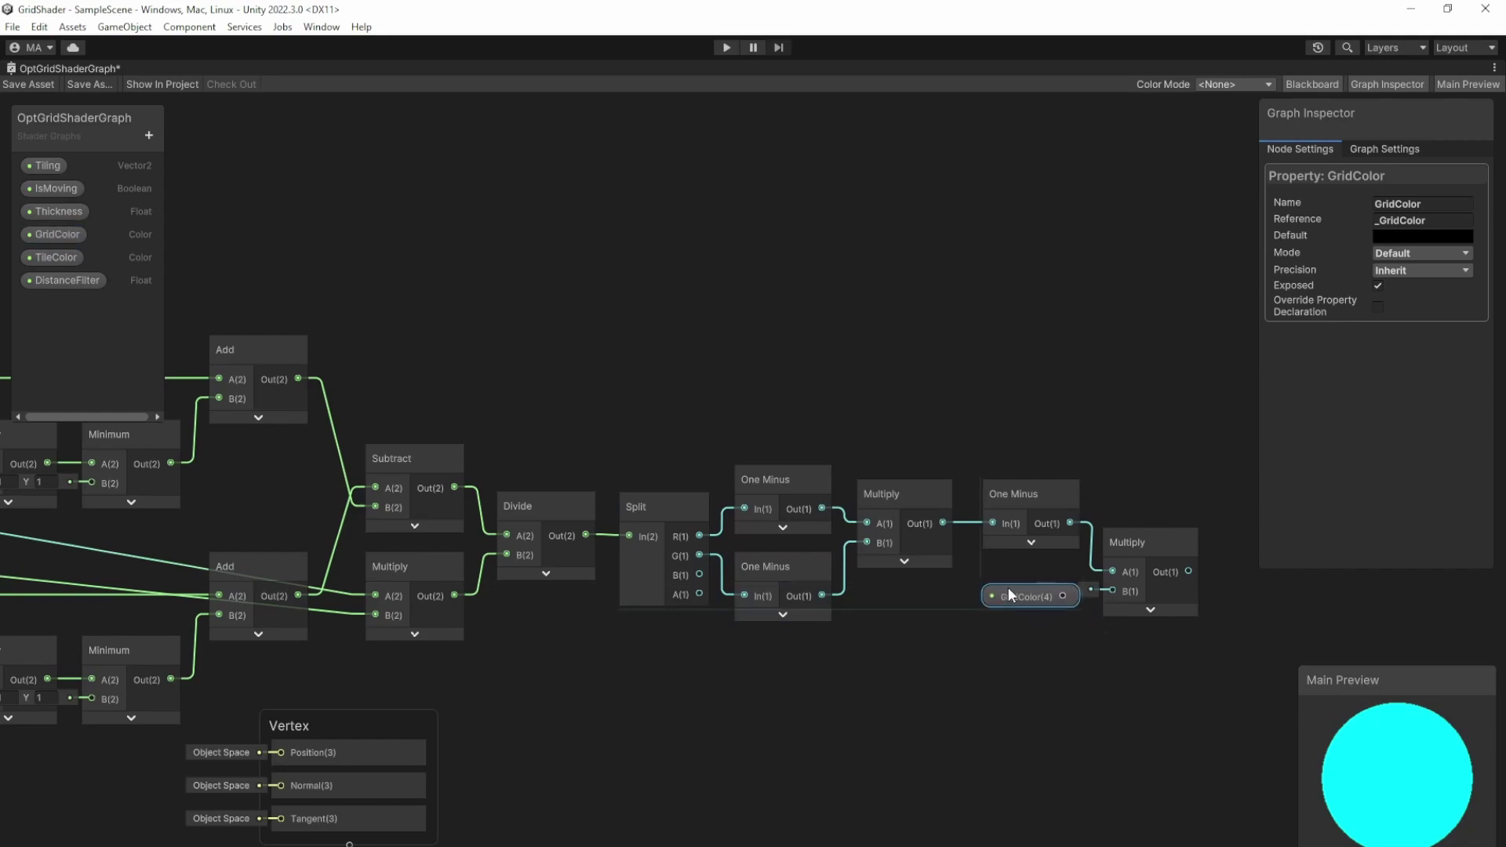
middle_click_drag(756, 800, 713, 467)
left_click_drag(1147, 238, 238, 711)
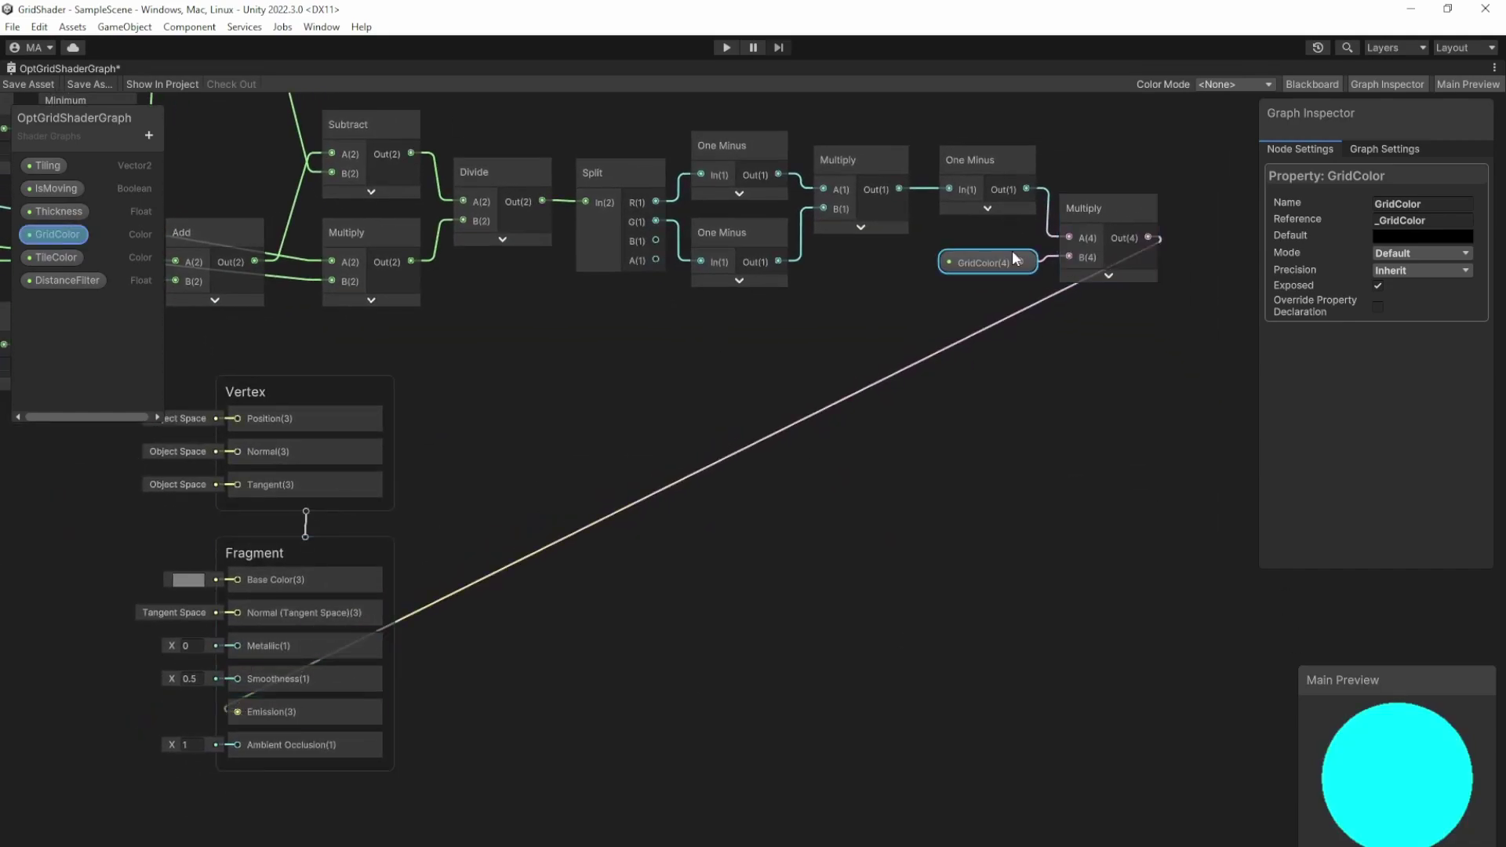
Switch the GridColor property to HDR mode and set its default color to magenta with R 255, G 0, B 255
left_click(1399, 236)
left_click(1489, 222)
left_click(1426, 252)
left_click(1415, 292)
left_click(1418, 236)
left_click(1470, 405)
left_click(1445, 320)
left_click(1445, 534)
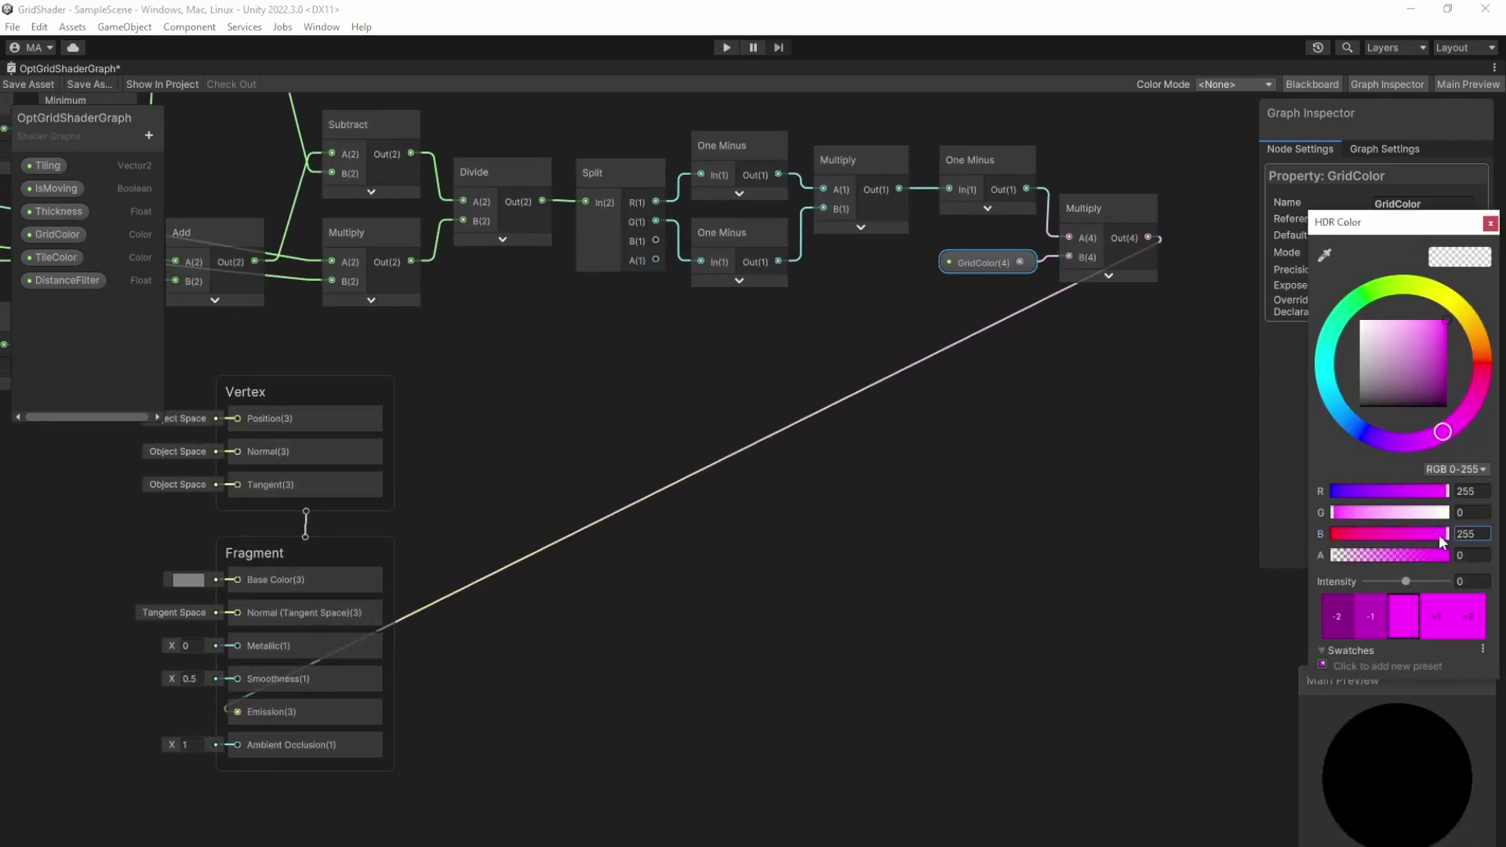
left_click(1489, 224)
Add the TileColor property to the graph and connect it to the Fragment Base Color
middle_click_drag(604, 381, 881, 356)
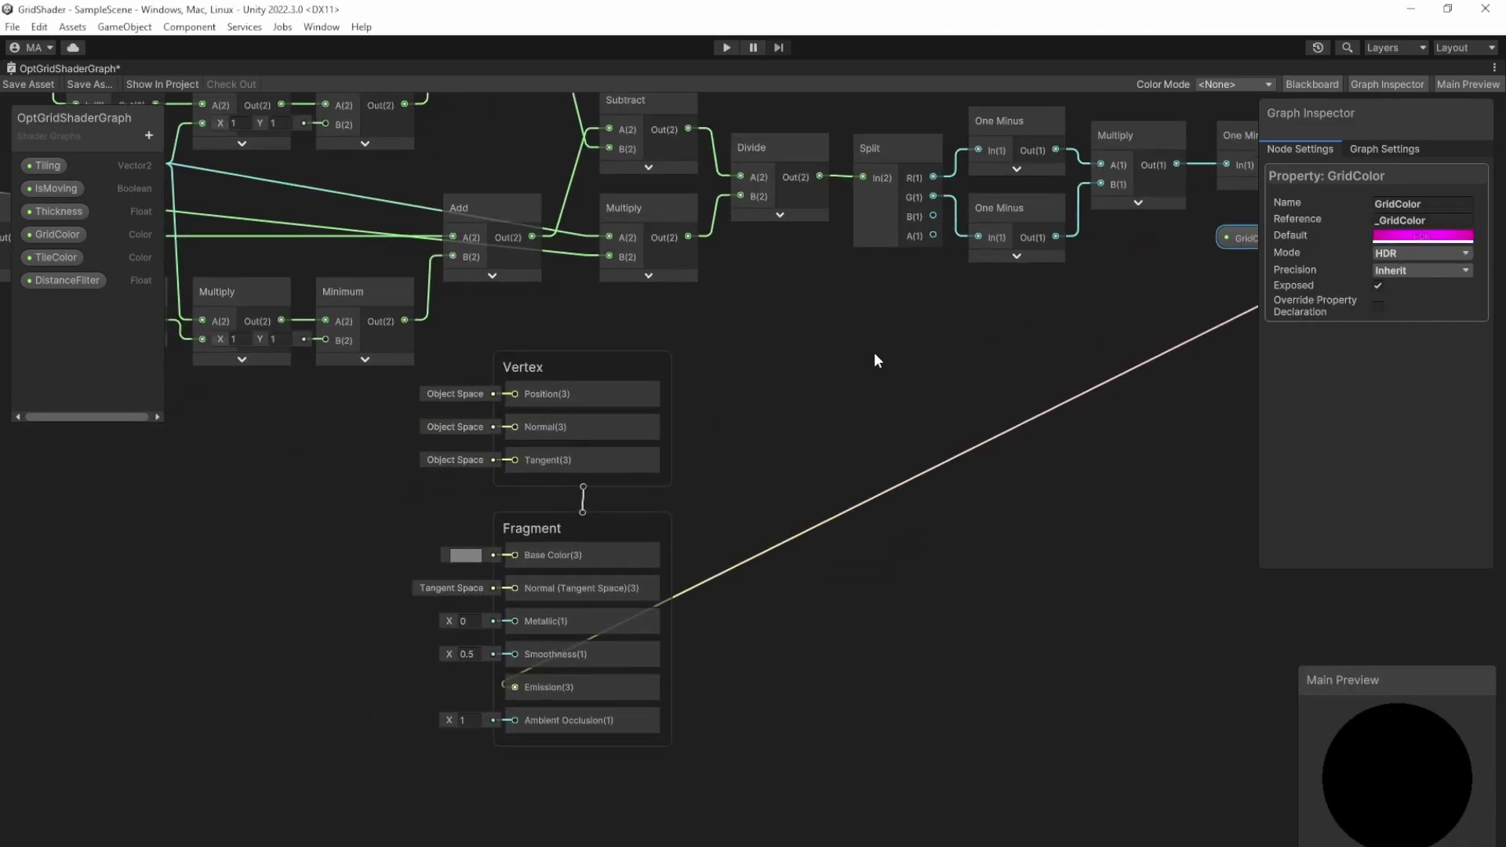
left_click_drag(55, 257, 354, 547)
left_click_drag(519, 564, 514, 555)
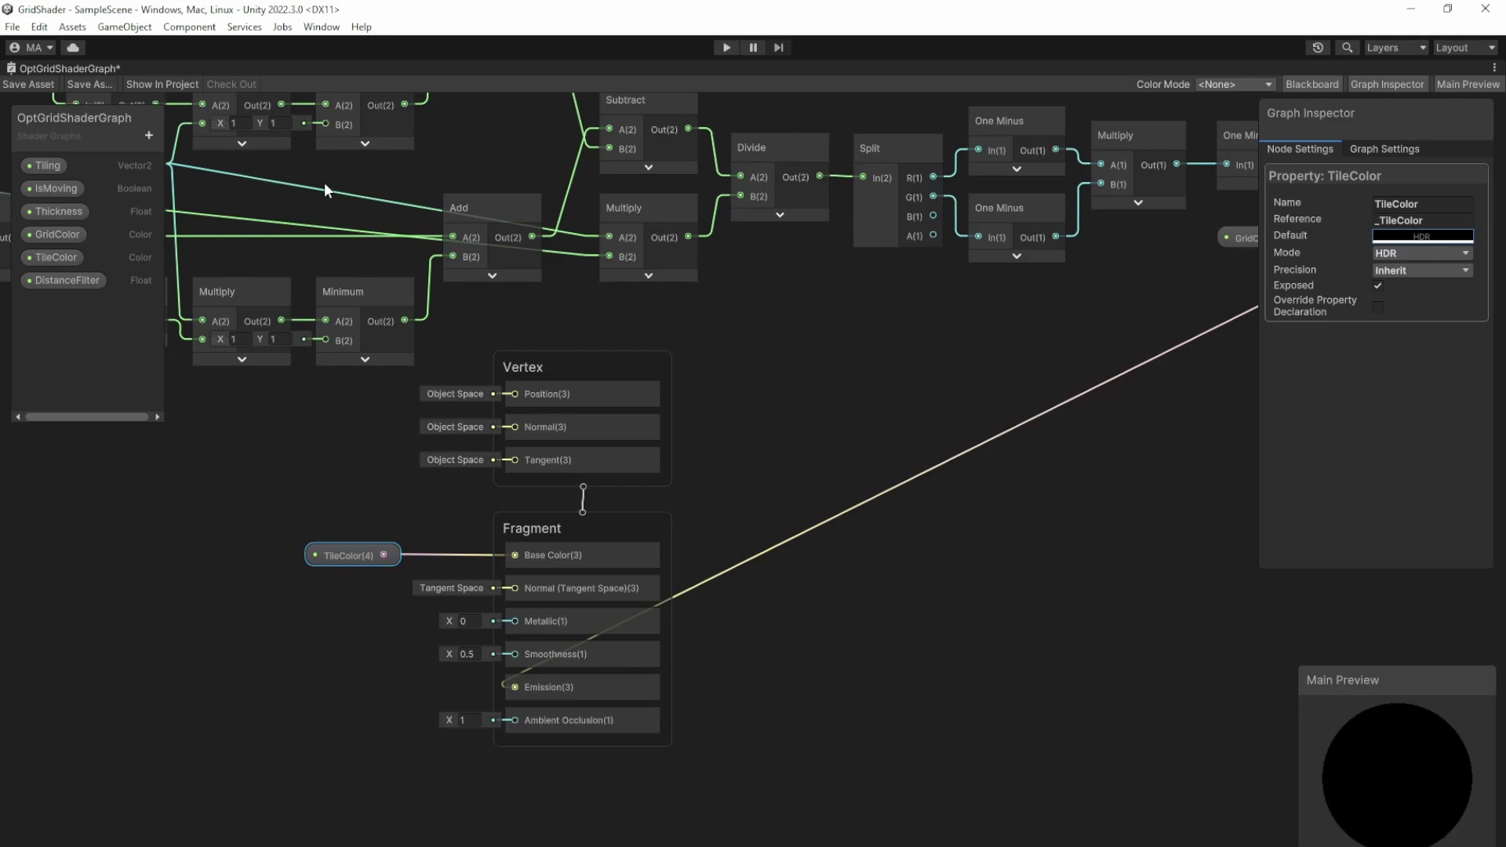
Create the Plane_OptGridShaderGraph material from the OptGridShaderGraph shader and move it into the Materials folder
left_click(1494, 68)
left_click(1417, 80)
right_click(1010, 488)
mouse_move(1114, 44)
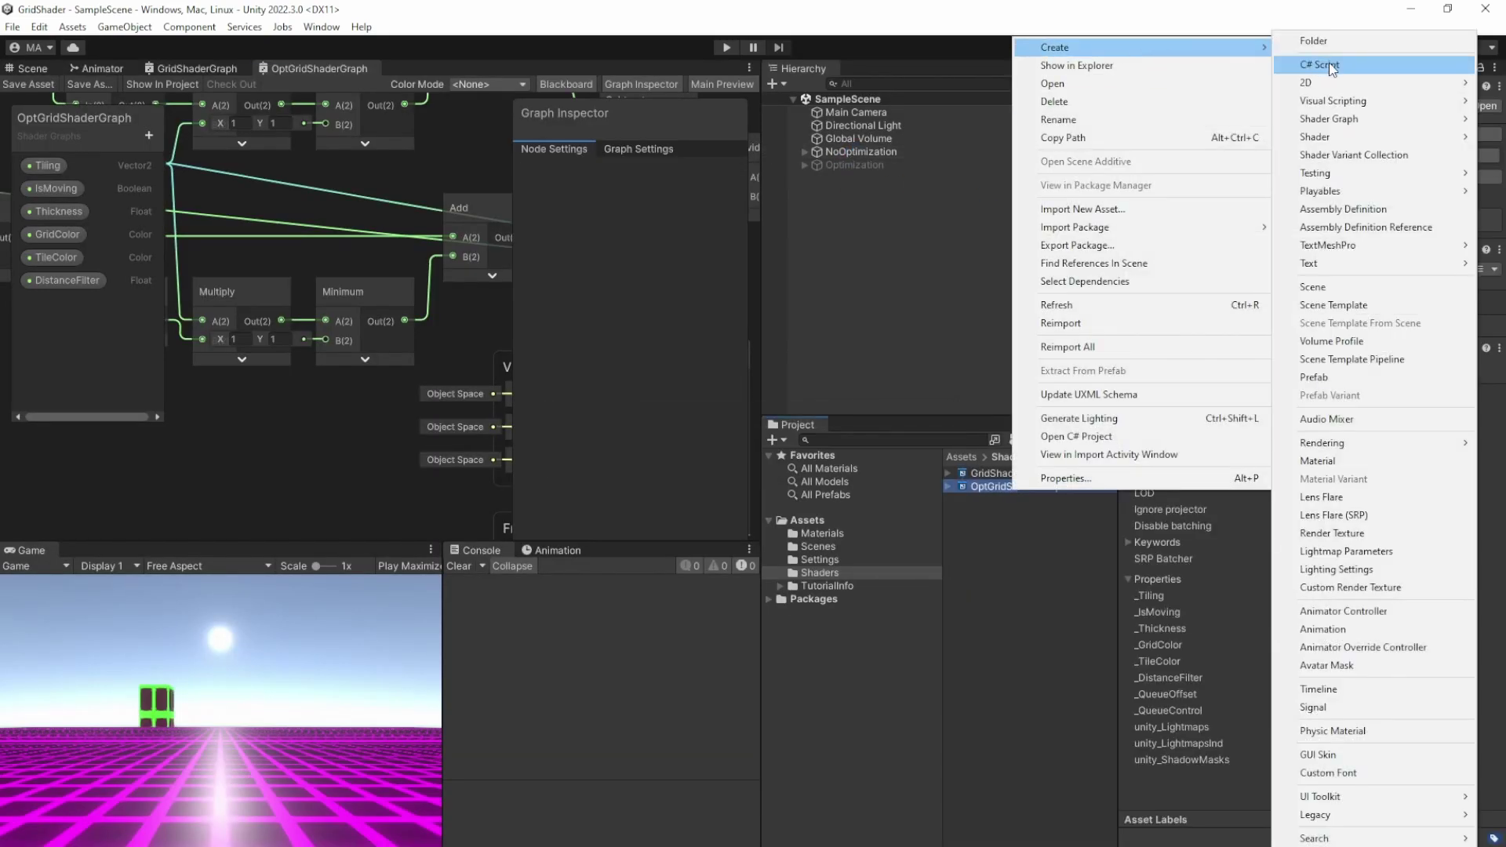
left_click(1309, 424)
key("Return")
left_click_drag(1004, 499, 822, 533)
Deactivate the NoOptimization object in the scene and activate the Optimization object, expanding its children
left_click(861, 152)
left_click(1163, 91)
left_click(855, 164)
left_click(804, 165)
left_click(1162, 90)
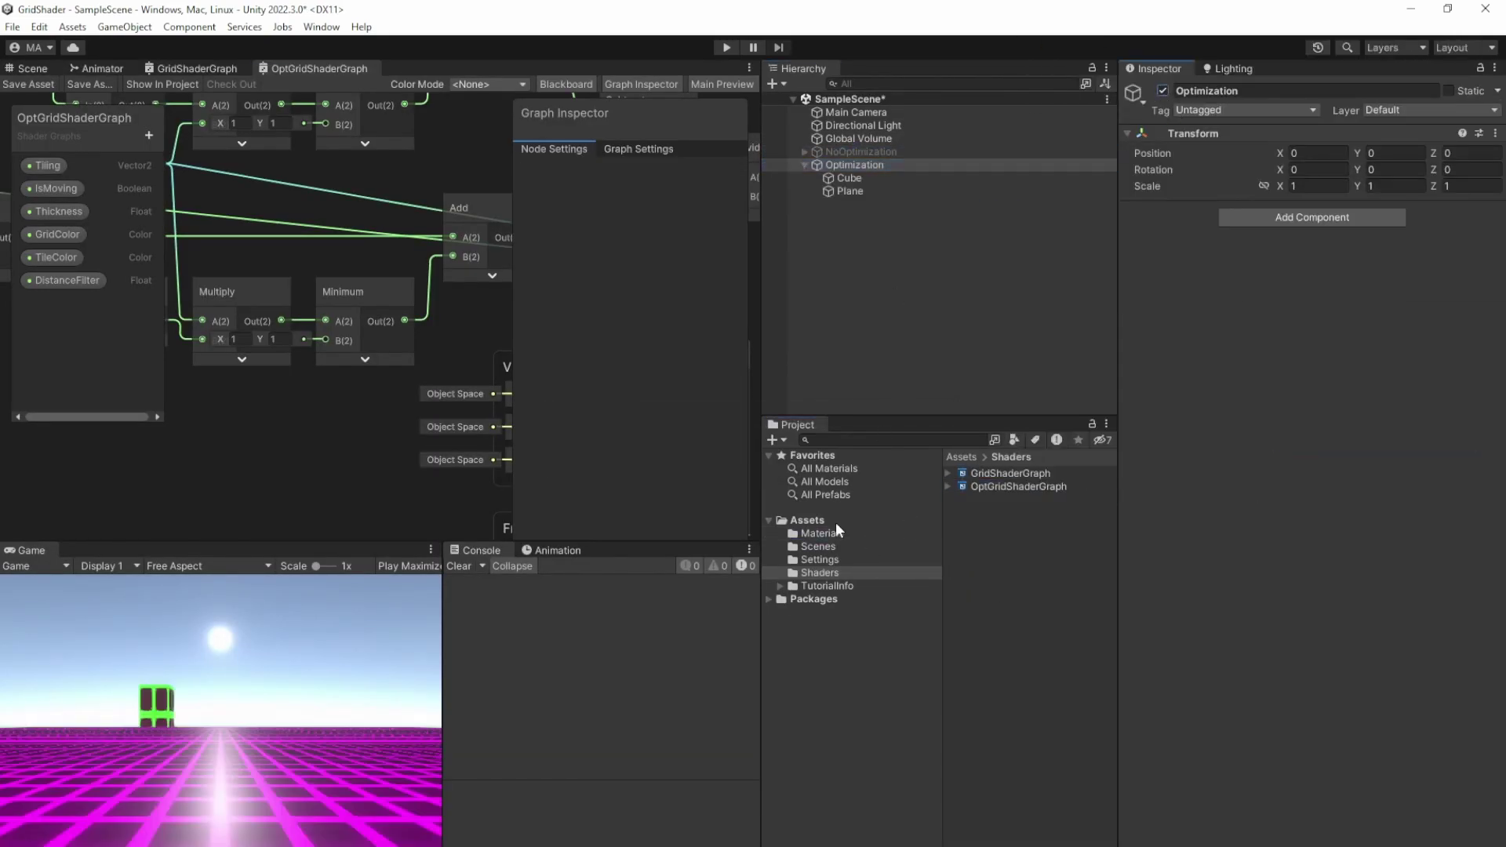
Assign the Plane_OptGridShaderGraph material to the Plane under the Optimization object
left_click(822, 534)
left_click(1016, 500)
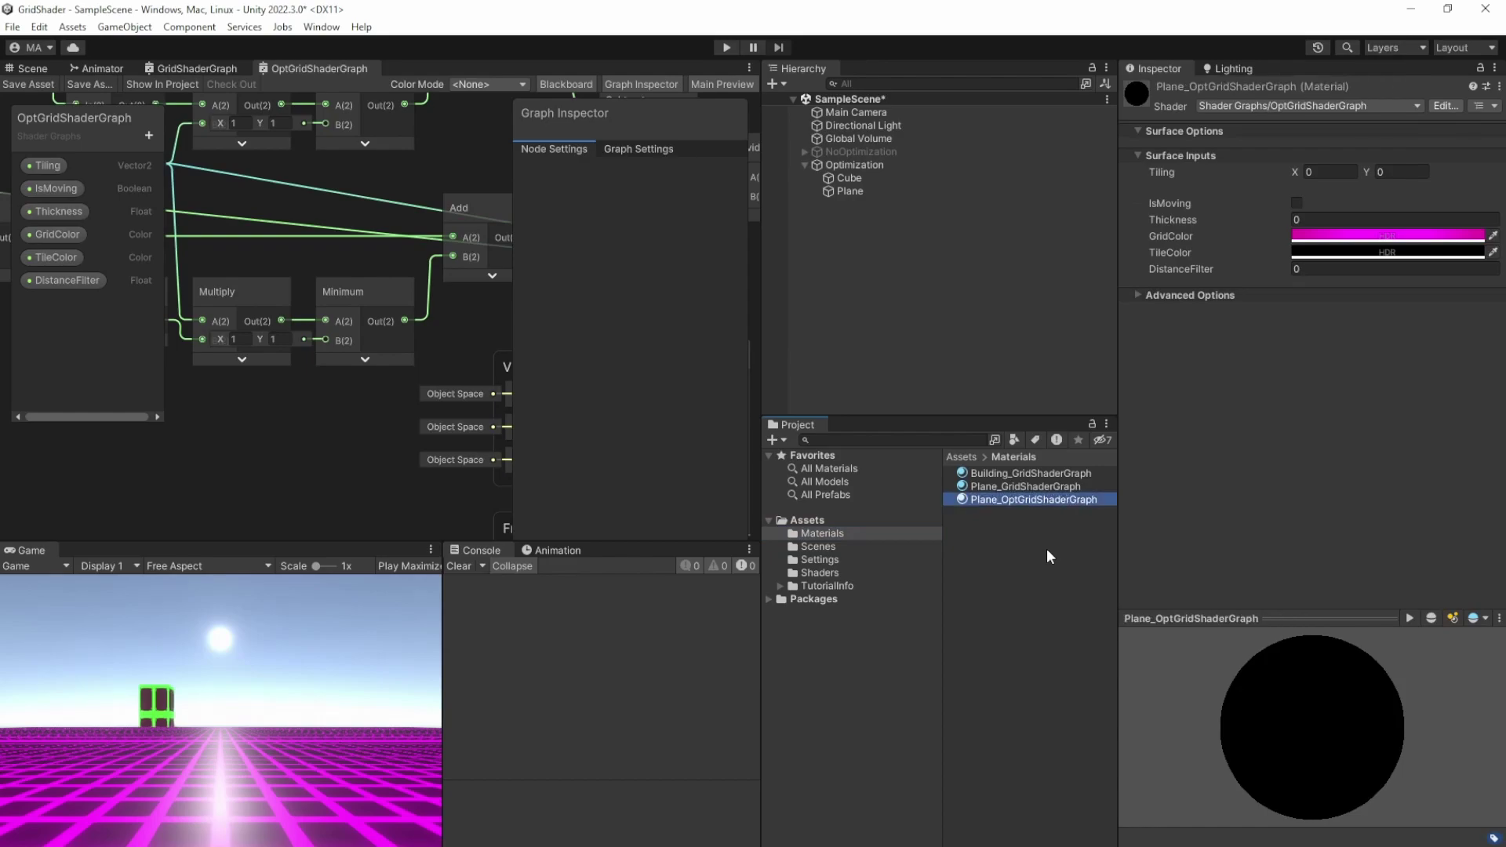
left_click_drag(989, 499, 848, 192)
left_click(849, 192)
Set the Plane_OptGridShaderGraph material's Tiling to 100 by 100, Thickness to 1.02 and DistanceFilter to 1
left_click(1002, 500)
left_click(1331, 171)
type("100")
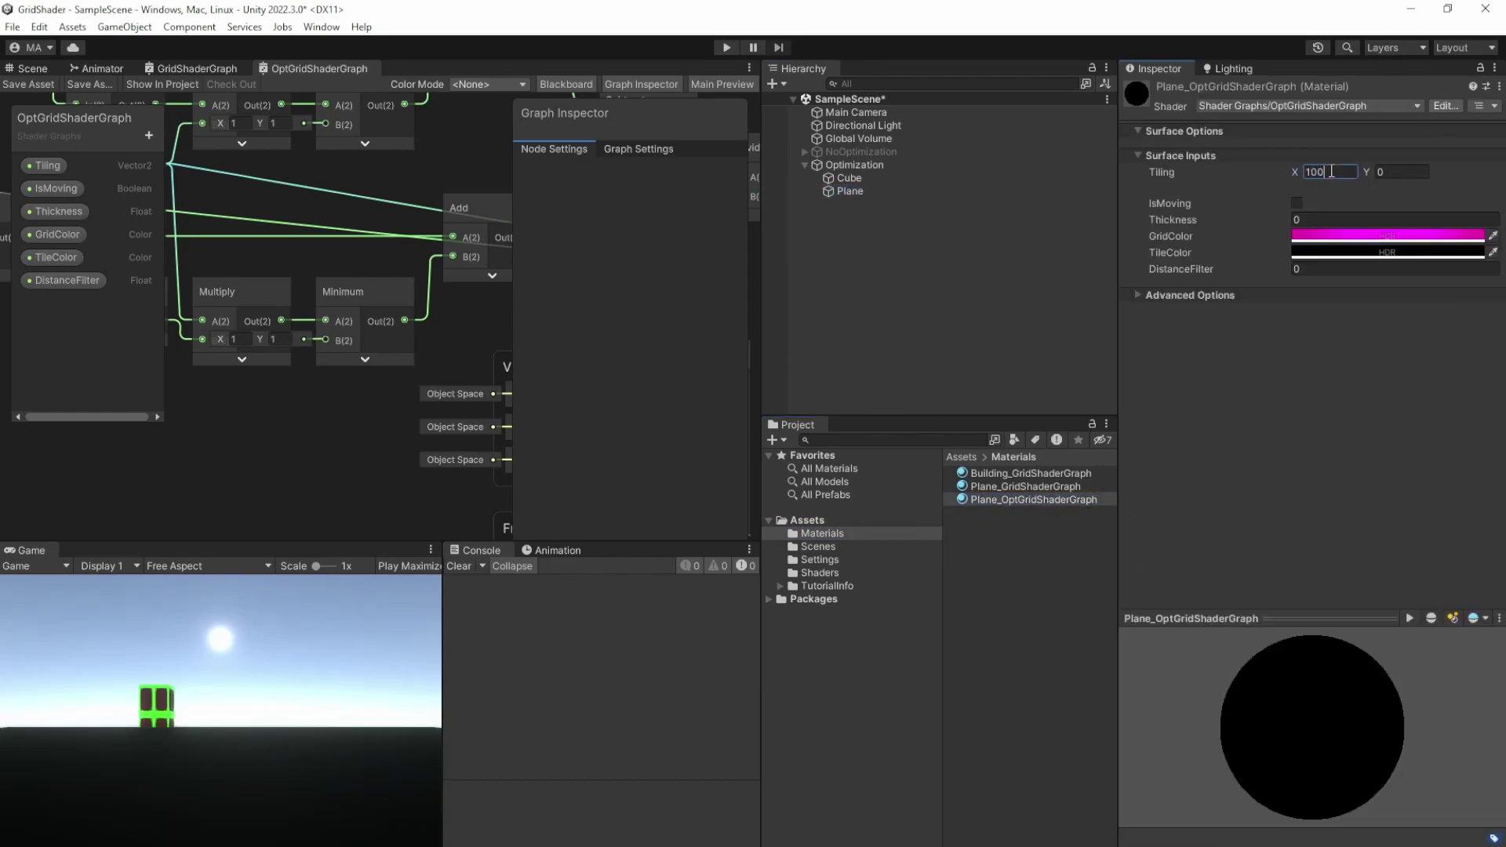
type("1.08")
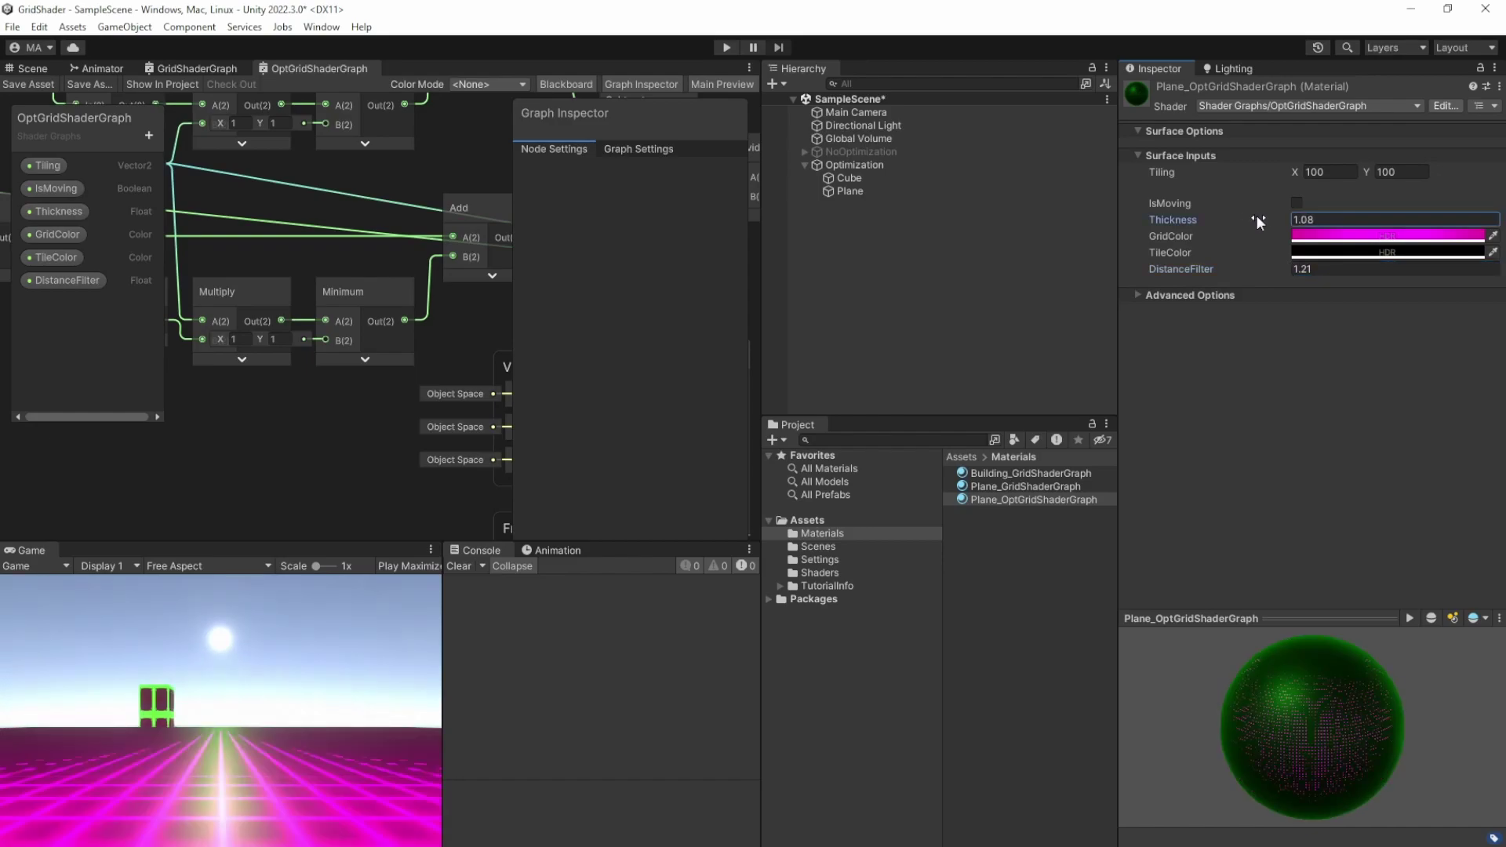
left_click_drag(1257, 215, 1276, 227)
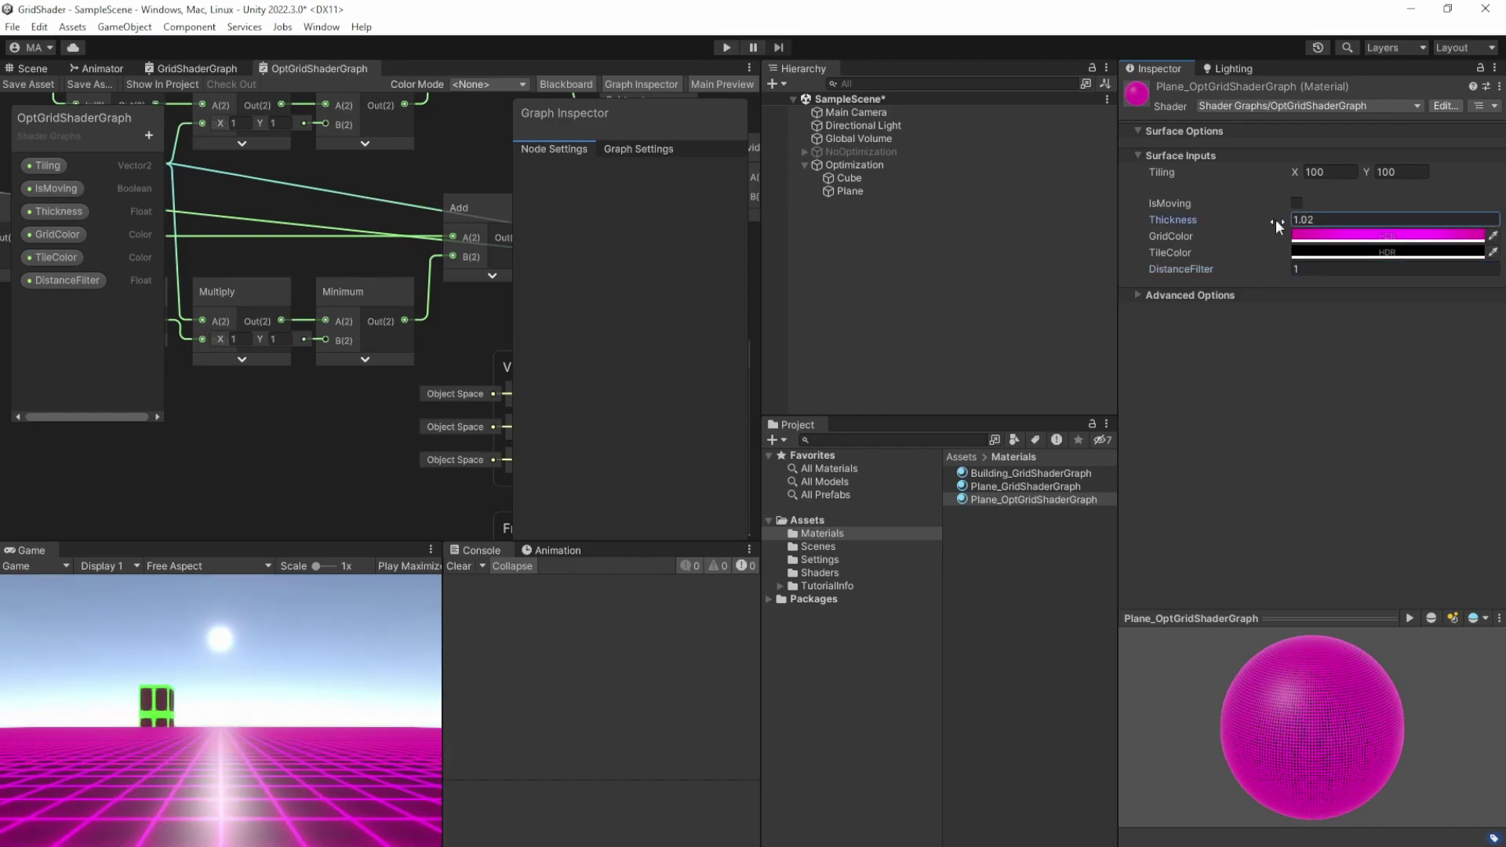
Play-test the scene before and after opening the URP-HighFidelity pipeline asset's settings
left_click(727, 47)
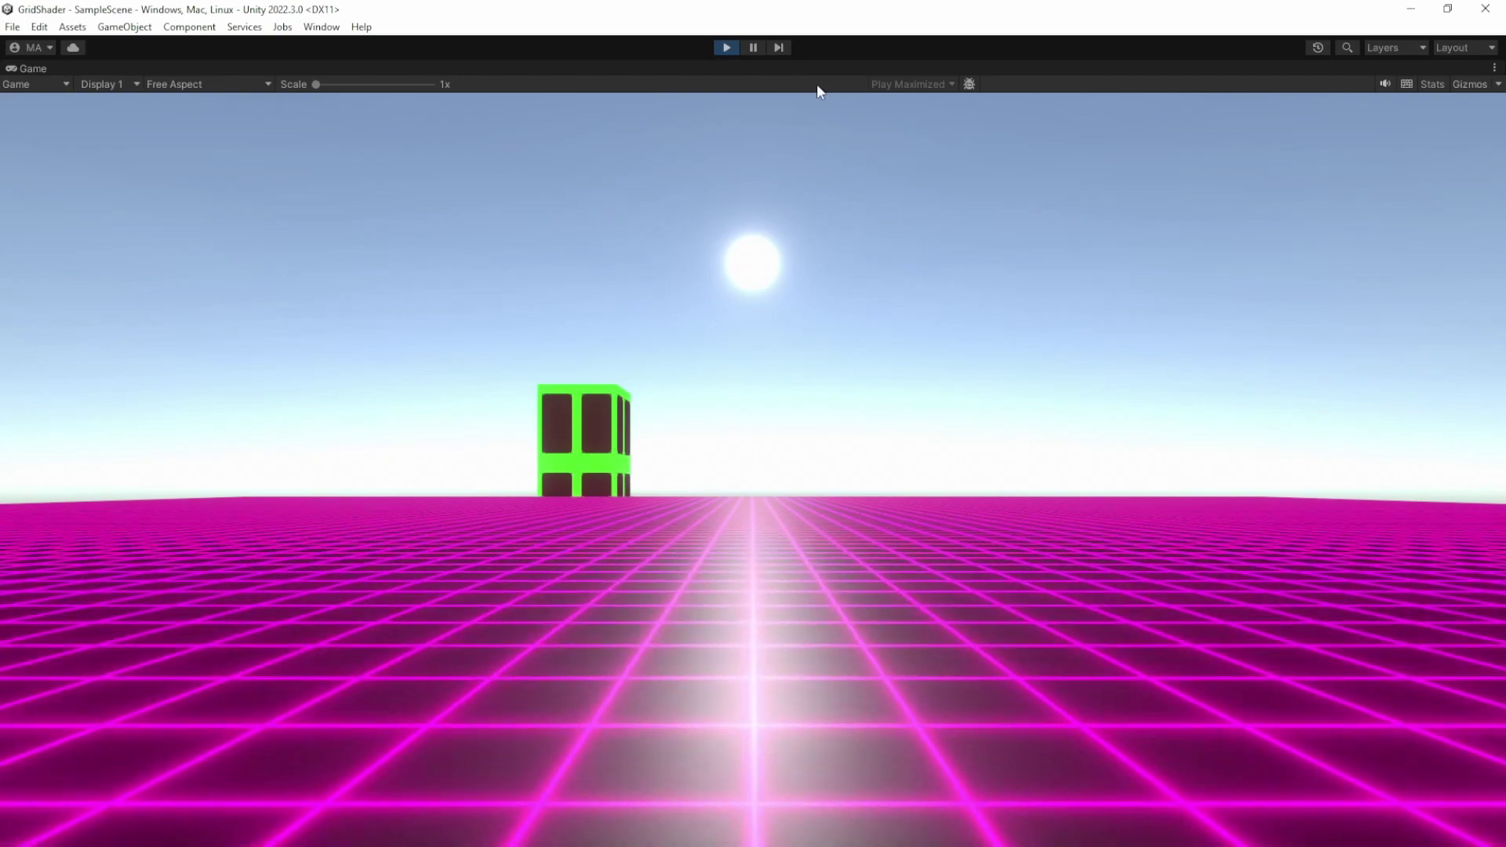
left_click(726, 47)
left_click(819, 559)
left_click(1018, 525)
left_click(1019, 513)
left_click(726, 47)
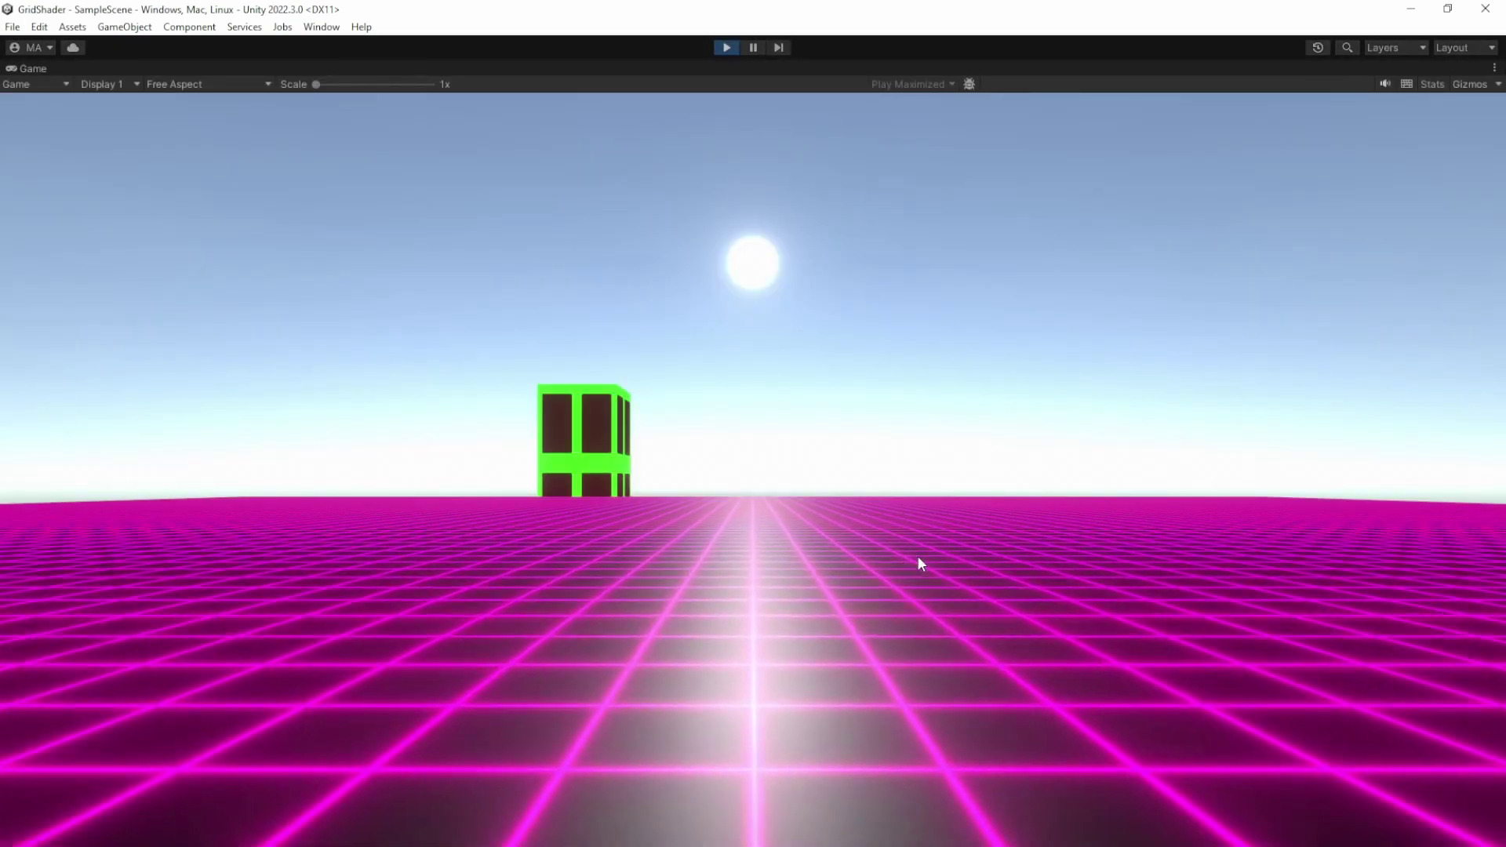
left_click(725, 47)
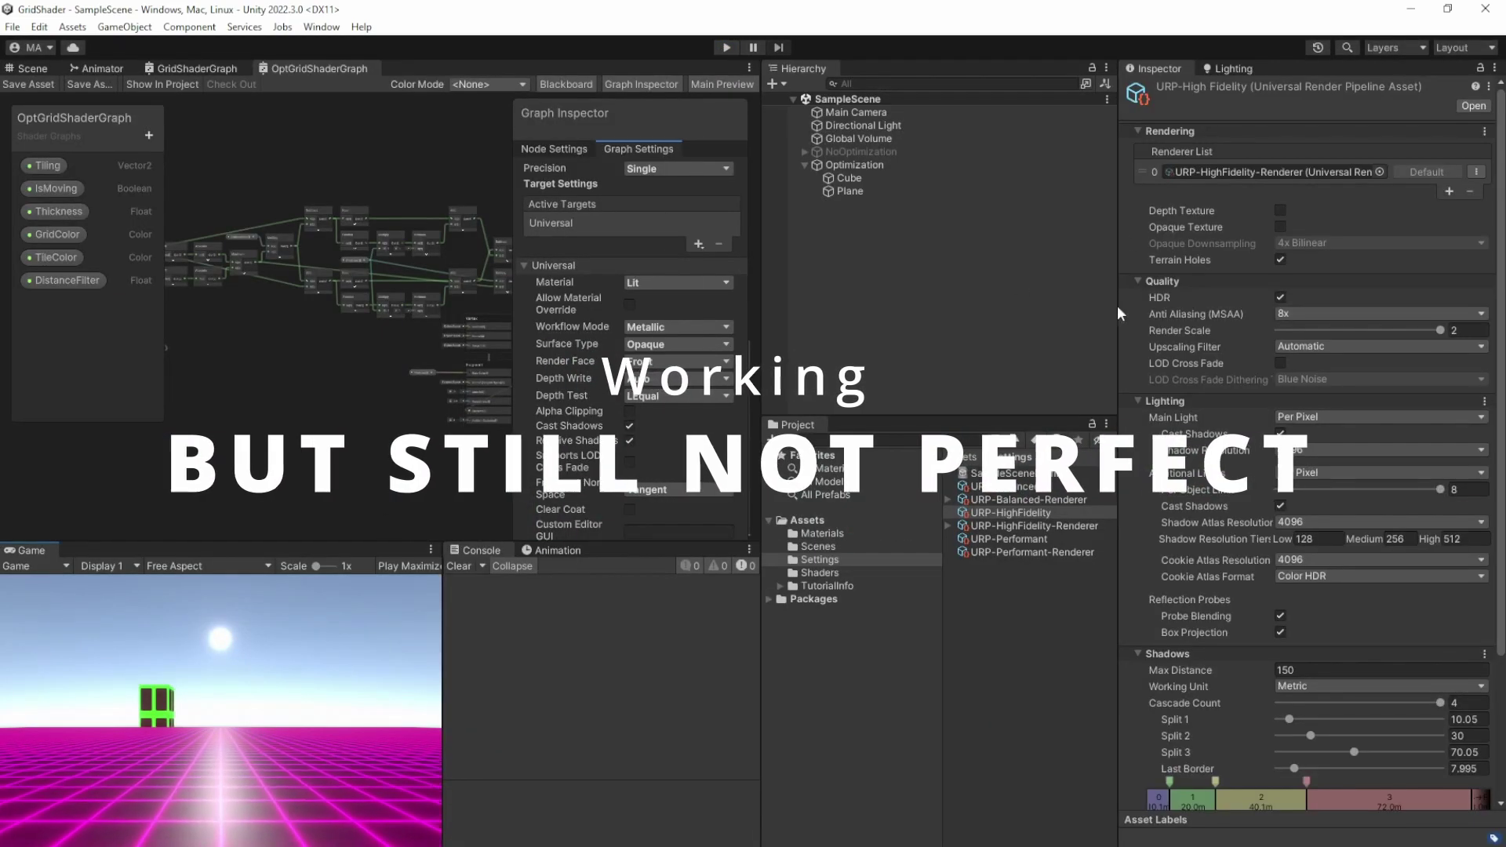
Inspect the Plane_OptGridShaderGraph material's surface inputs
left_click(859, 191)
left_click(821, 533)
left_click(1010, 499)
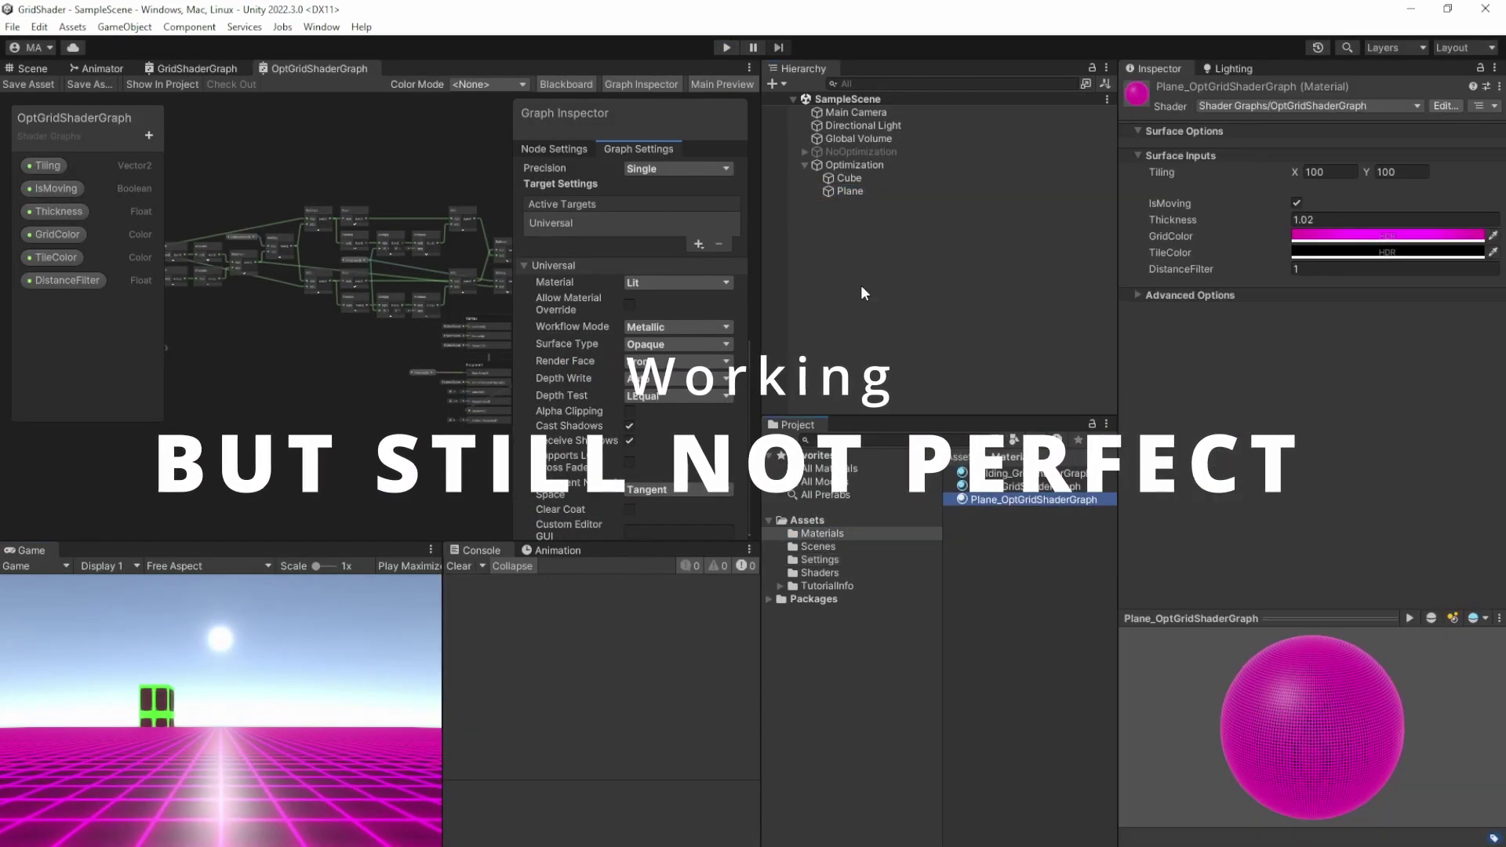
Maximize the shader graph and remove the connection between the GridColor Multiply node and the Fragment Emission
left_click(749, 68)
left_click(770, 84)
middle_click_drag(583, 403, 473, 499)
left_click_drag(428, 209, 969, 536)
middle_click_drag(12, 523, 491, 558)
middle_click_drag(756, 578, 262, 513)
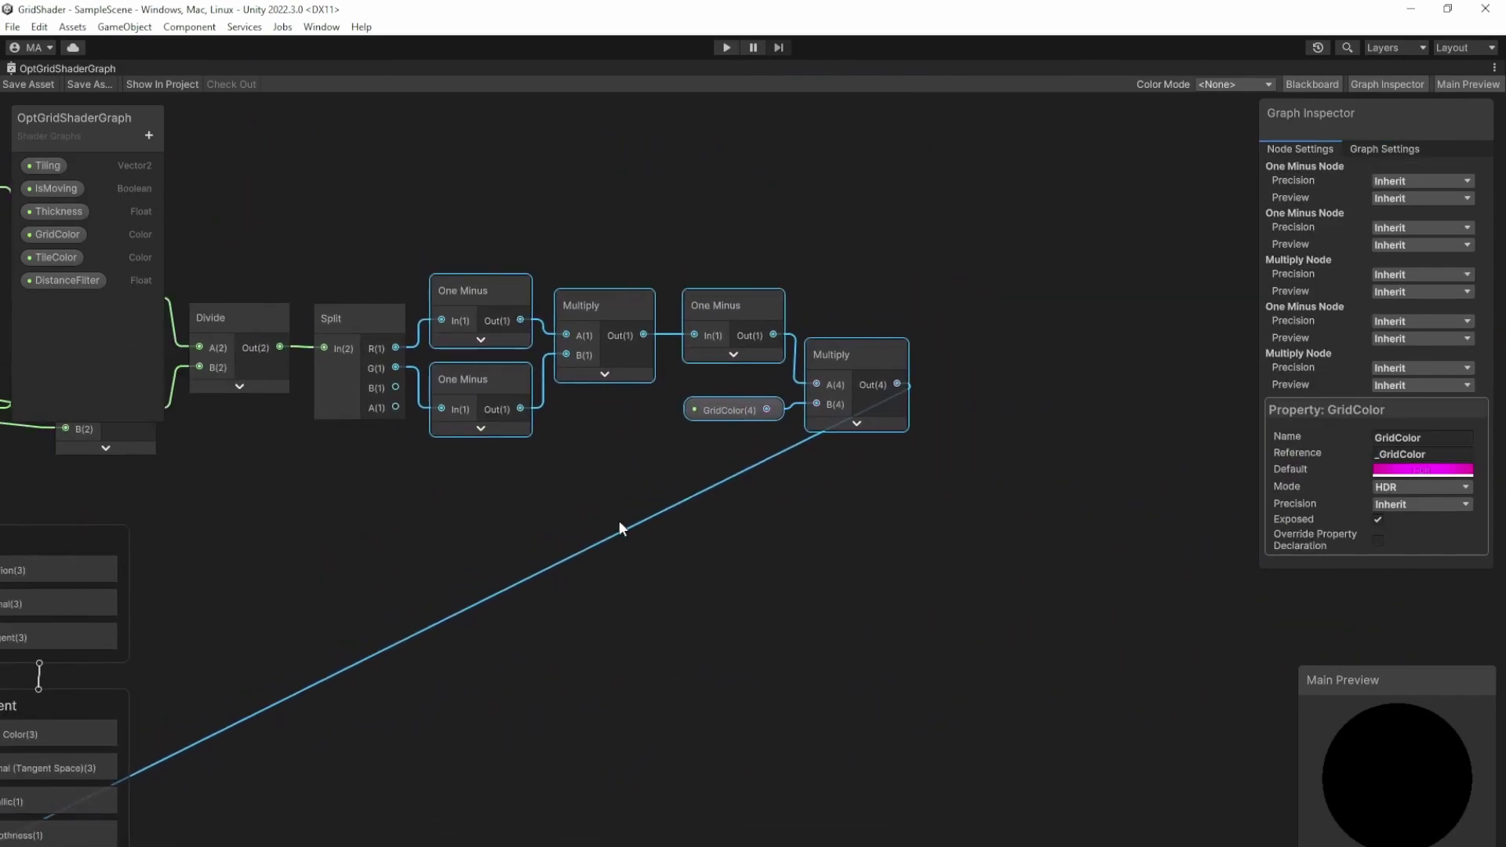
left_click(706, 488)
key("Delete")
Multiply the Split node's R and G channels together in a new Multiply node below it
left_click_drag(397, 515, 398, 515)
type("mul")
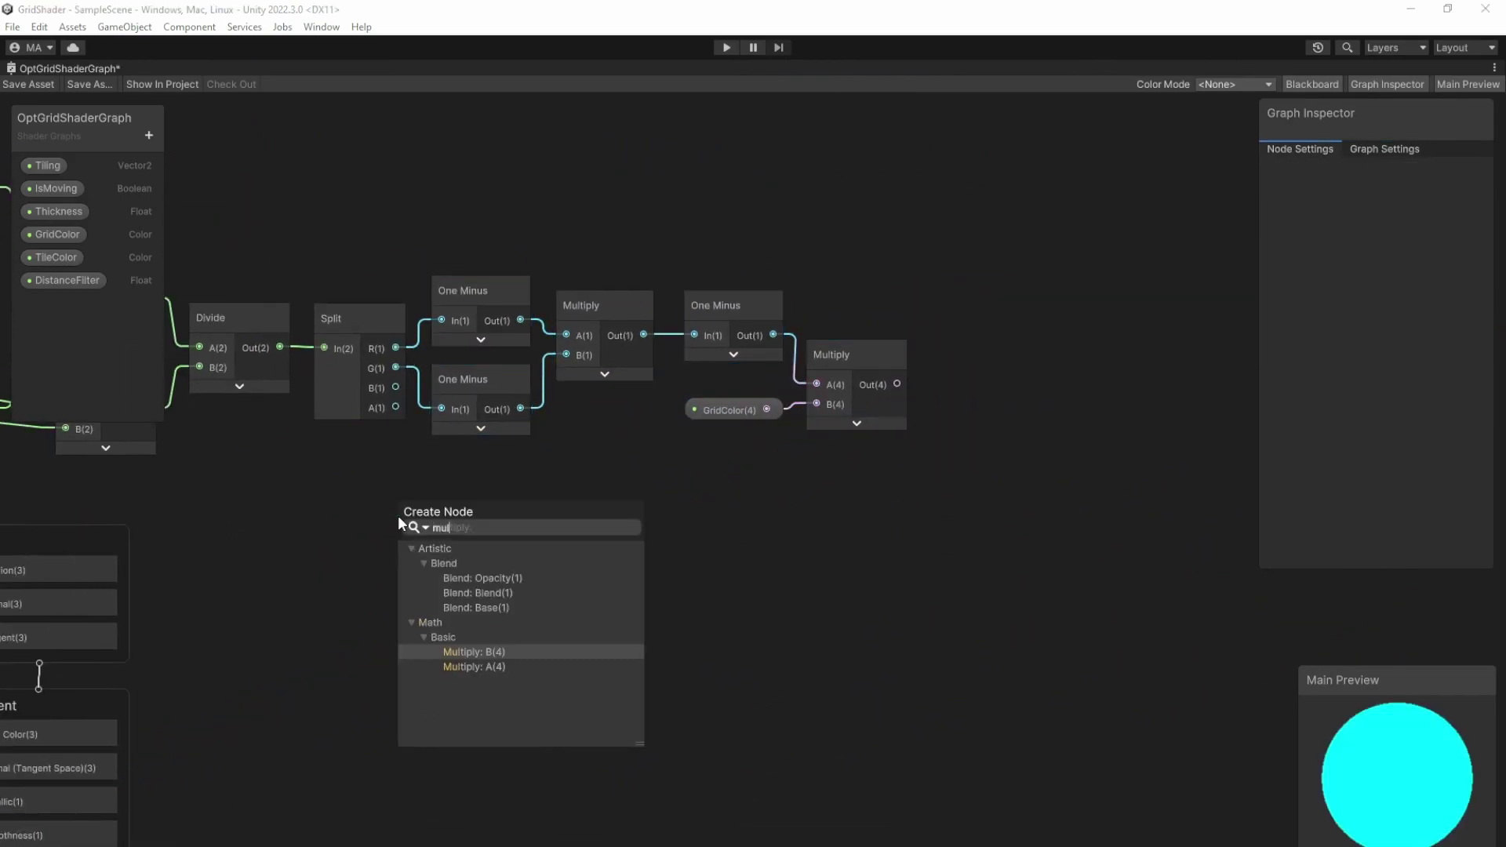
key("Down")
key("Up")
key("Return")
left_click_drag(396, 368, 398, 552)
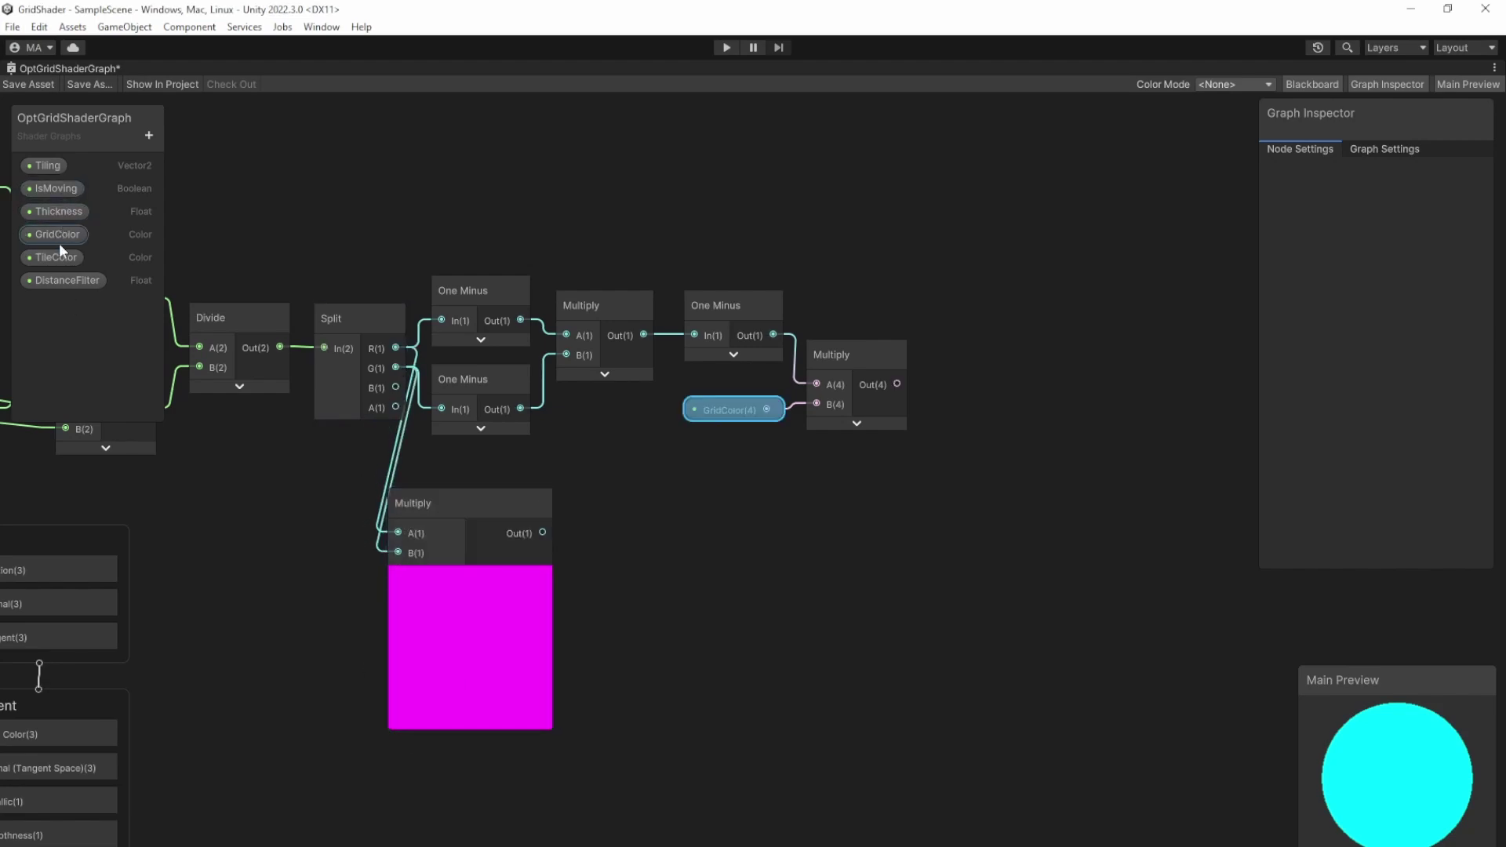
Set the Thickness property's default to 1.02 and enter a new default for the DistanceFilter property
left_click(50, 166)
left_click(67, 210)
left_click(1423, 237)
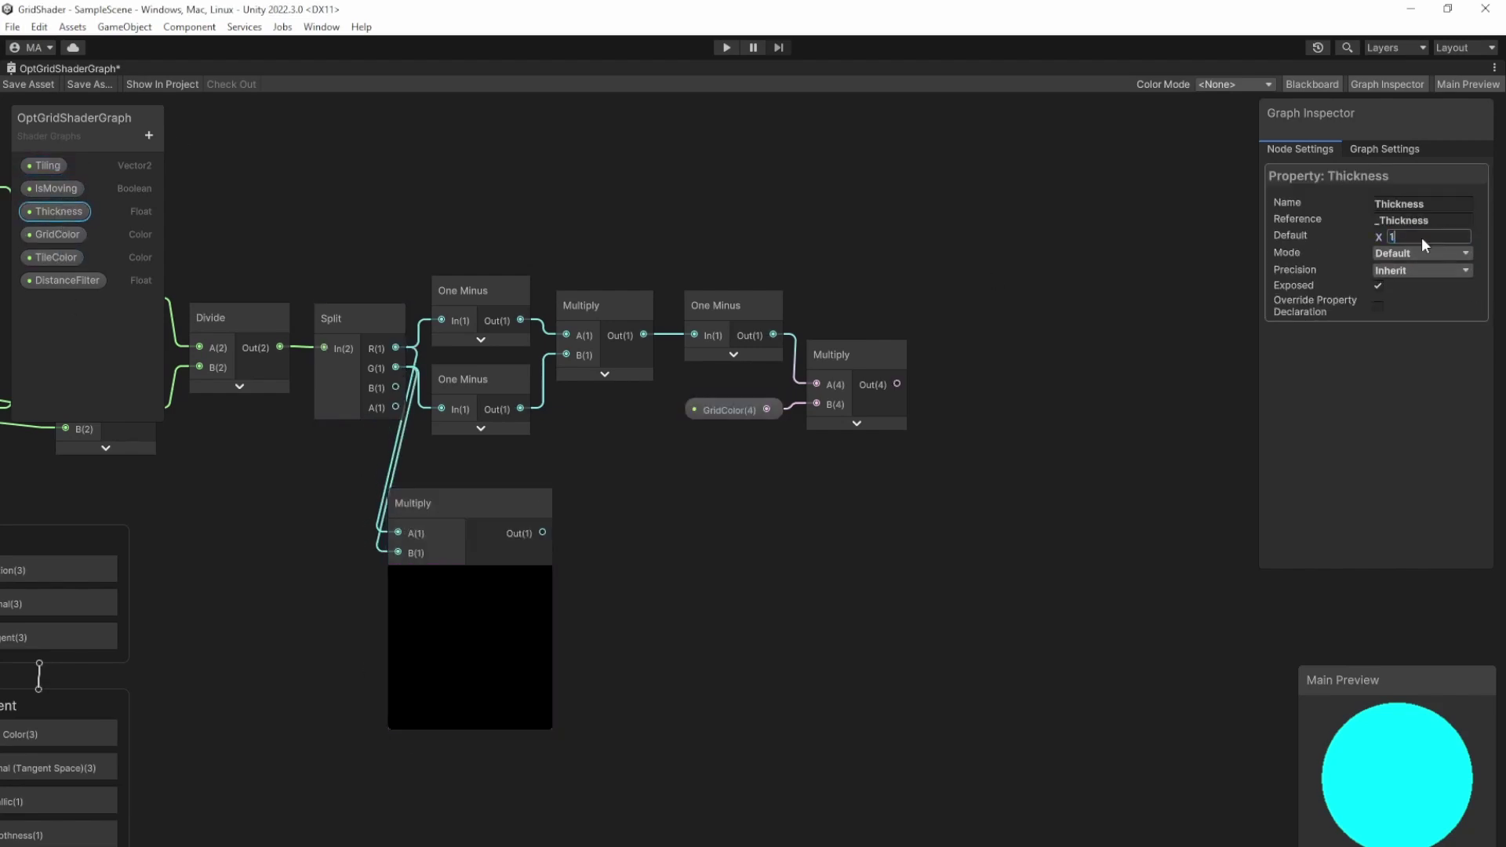
left_click(67, 280)
left_click(1426, 239)
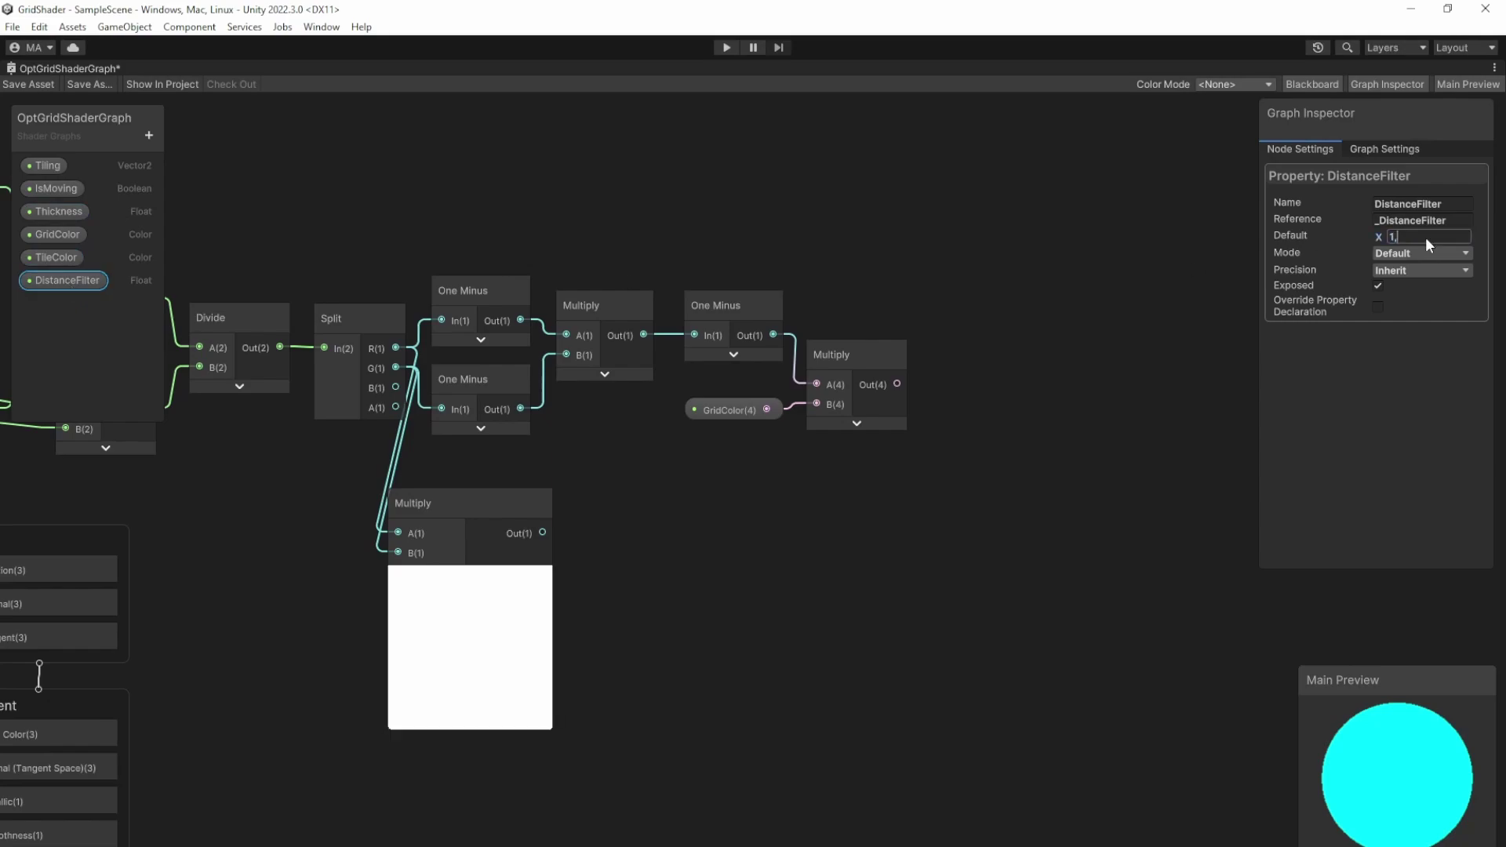
Invert the product of the R and G channels with a new One Minus node and collapse the node previews
left_click(806, 563)
type("onem")
left_click_drag(542, 533, 521, 493)
key("Return")
left_click(470, 577)
left_click(668, 575)
Pass the inverted product through a Saturate node into the GridColor Multiply's A input, and connect that Multiply to the Fragment Emission
left_click_drag(593, 532, 815, 384)
type("satu")
key("Return")
middle_click_drag(710, 635, 921, 526)
left_click_drag(1107, 276, 180, 760)
Set the Thickness property's default to 1.68 and save the shader graph asset
left_click(80, 212)
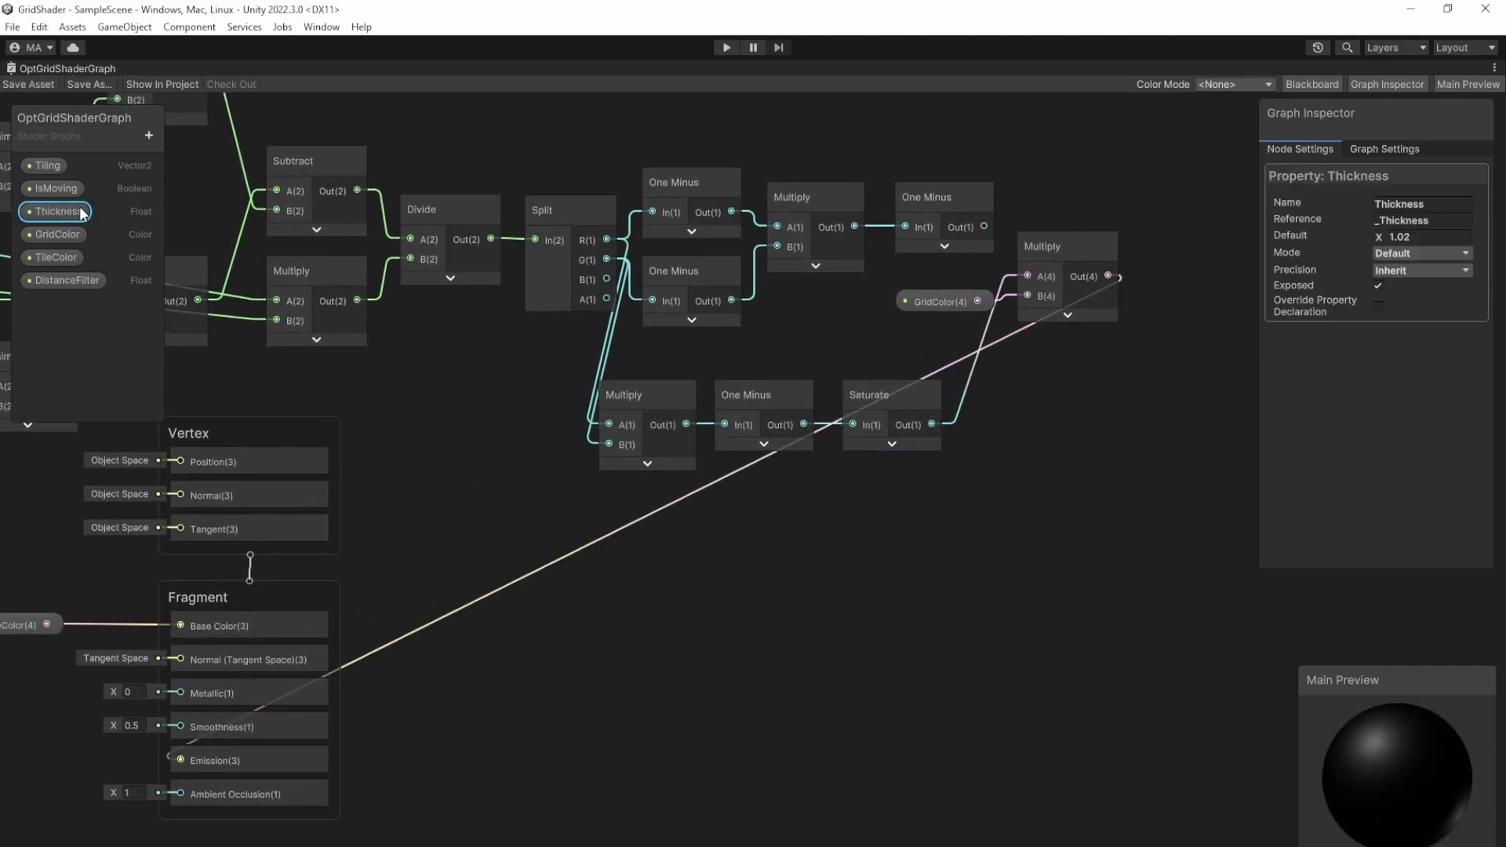
left_click_drag(1379, 235, 1384, 233)
left_click(29, 84)
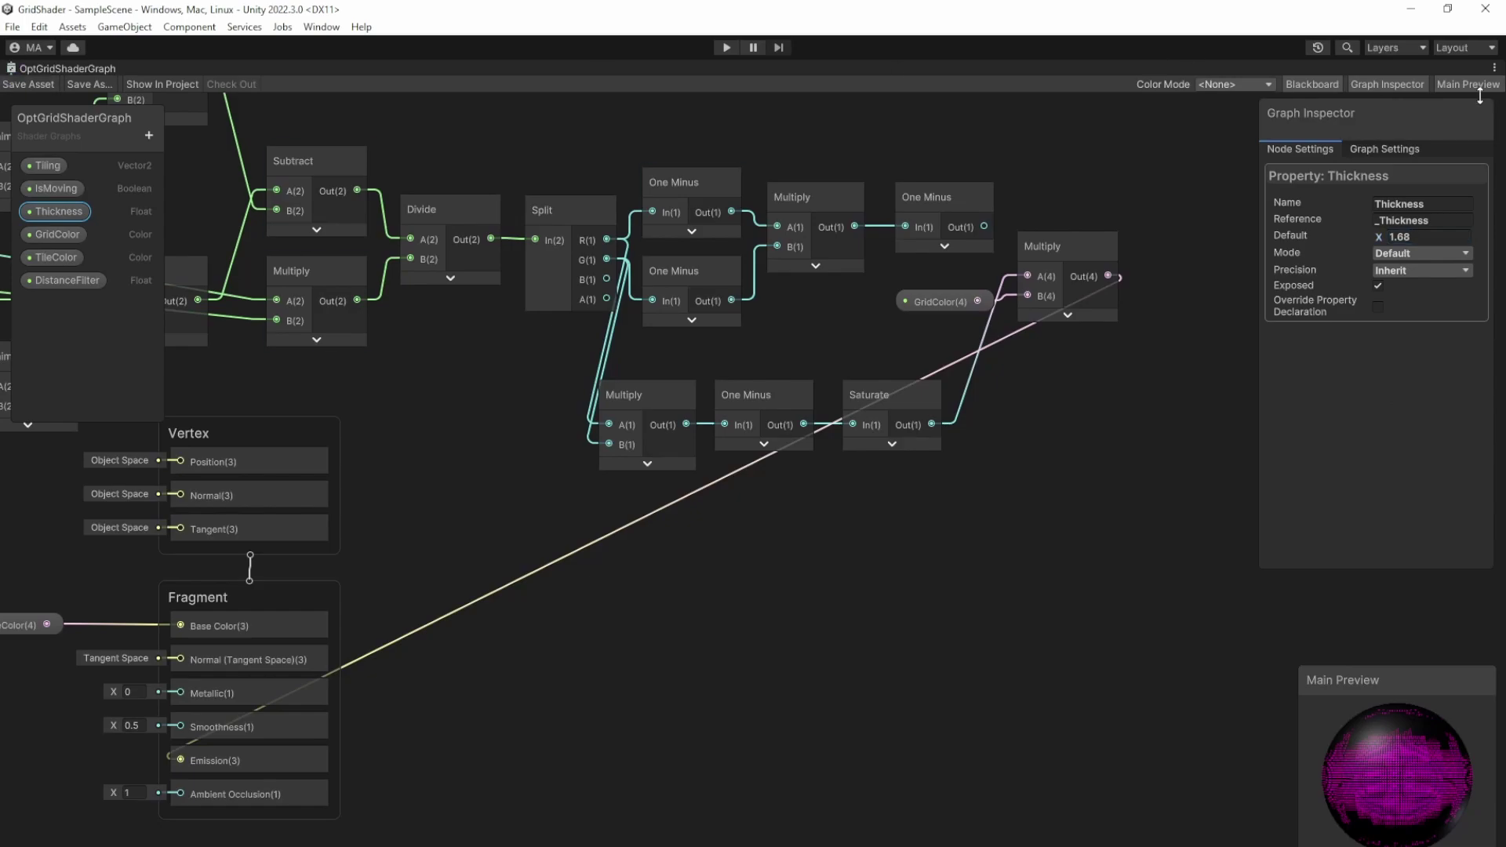
Return to the full editor layout and set the Plane_OptGridShaderGraph material's DistanceFilter to 0.5 and Thickness to 1.01
key("shift+space")
left_click(985, 500)
left_click_drag(1191, 220, 1207, 210)
left_click_drag(1207, 268, 1187, 265)
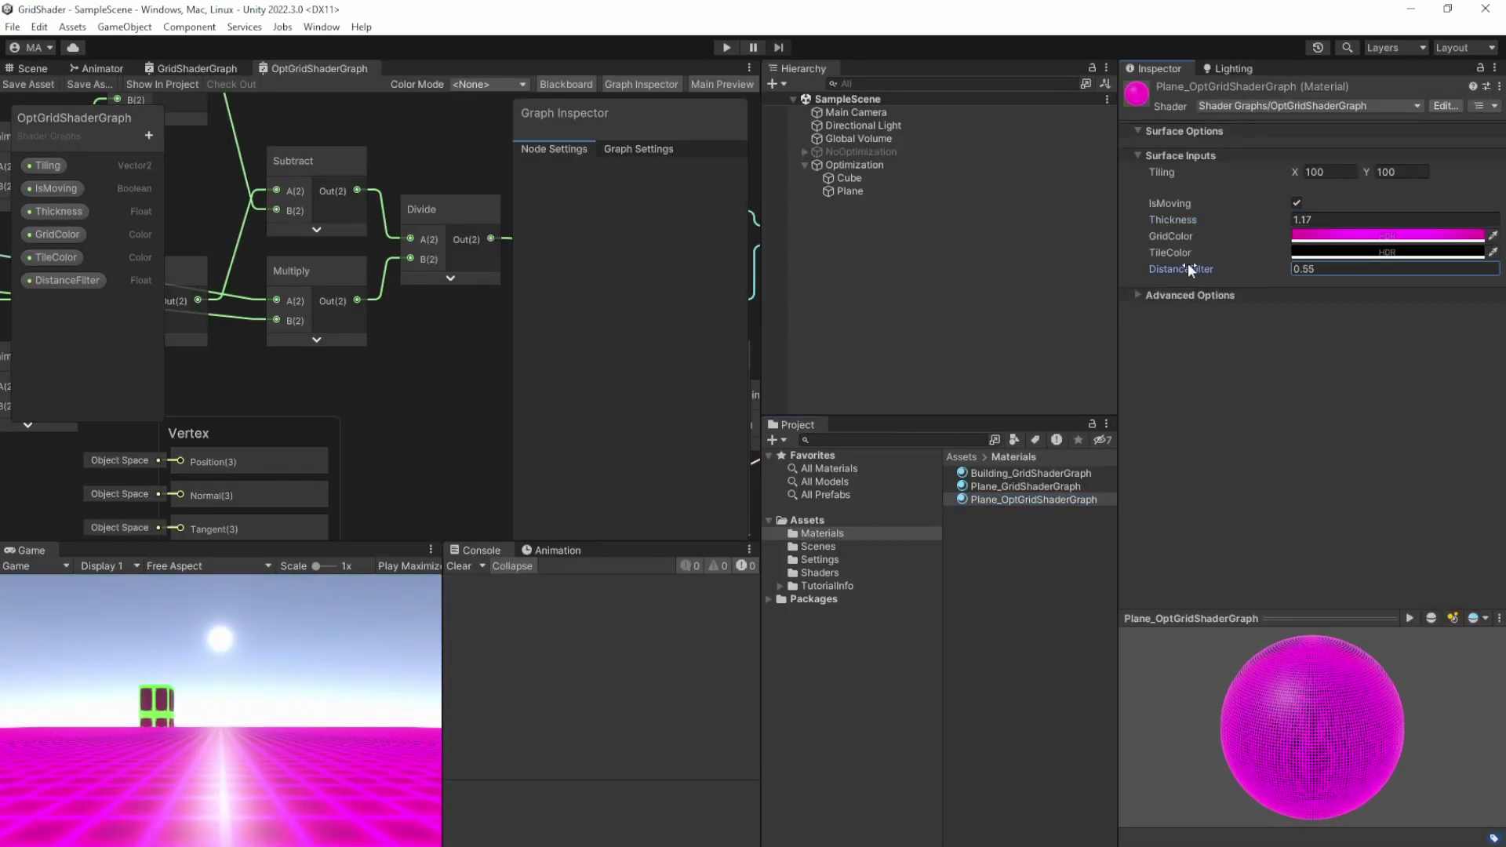
left_click(1306, 268)
type("0.5")
left_click_drag(1259, 220, 1246, 217)
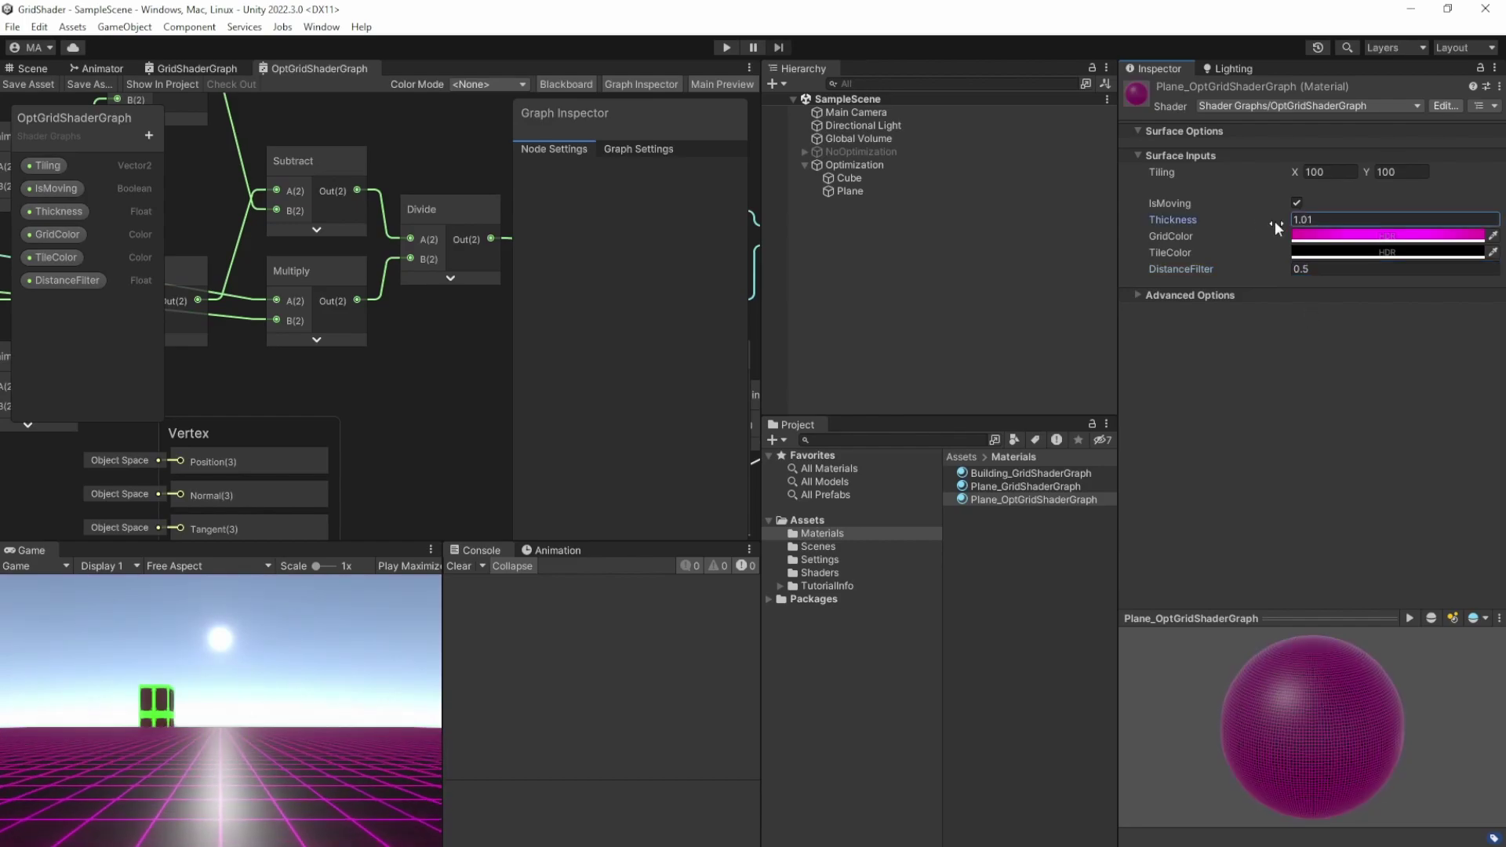
Play-test the scene with the adjusted plane material and stop it again
left_click(1333, 235)
left_click(726, 47)
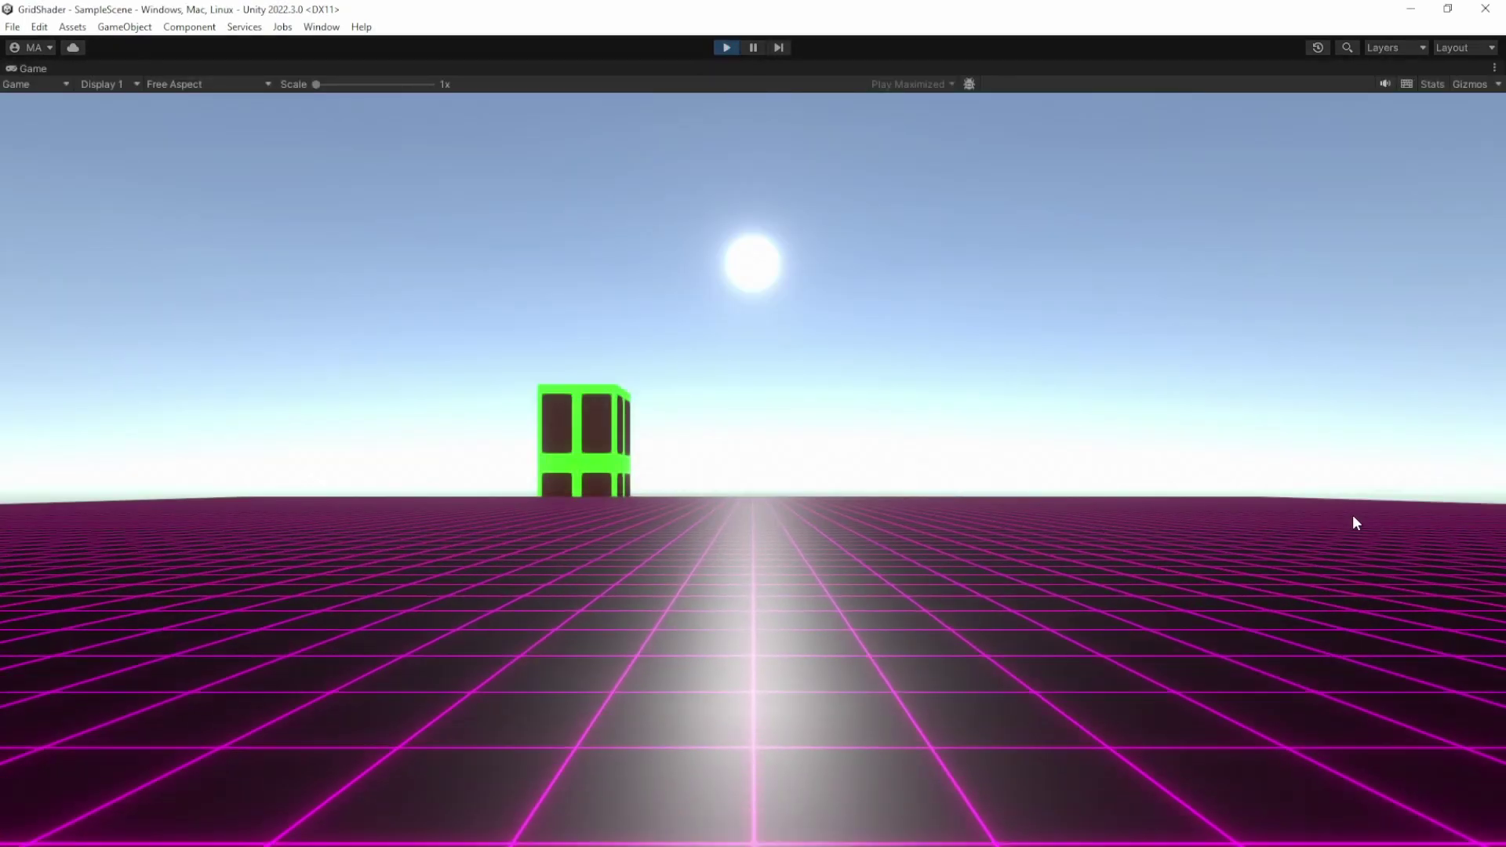
left_click(726, 47)
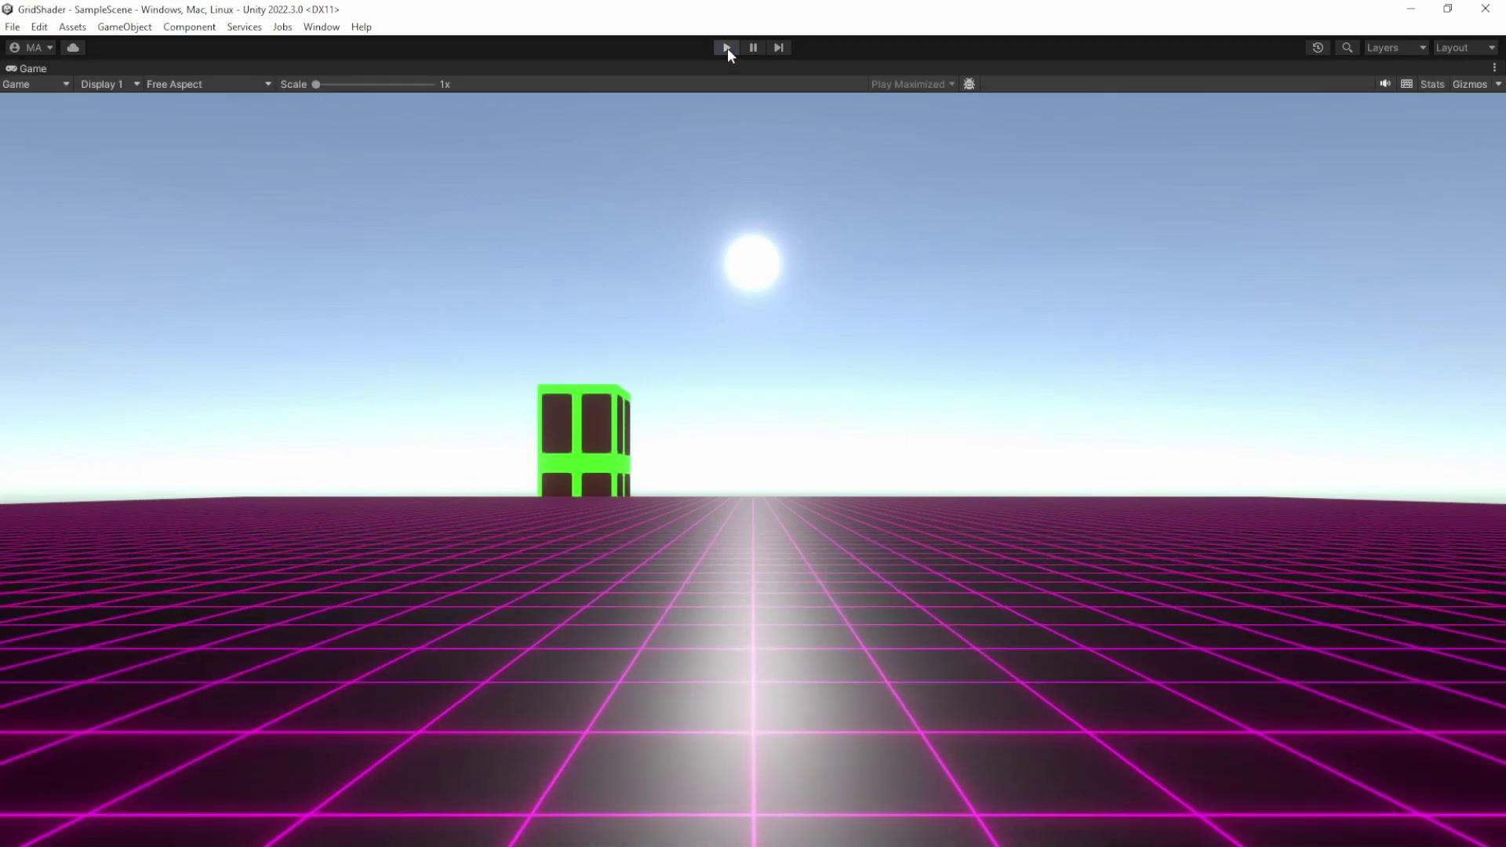
Set the plane material's DistanceFilter to 0.505 and Thickness to 1.05, and play-test the scene
left_click(1181, 268)
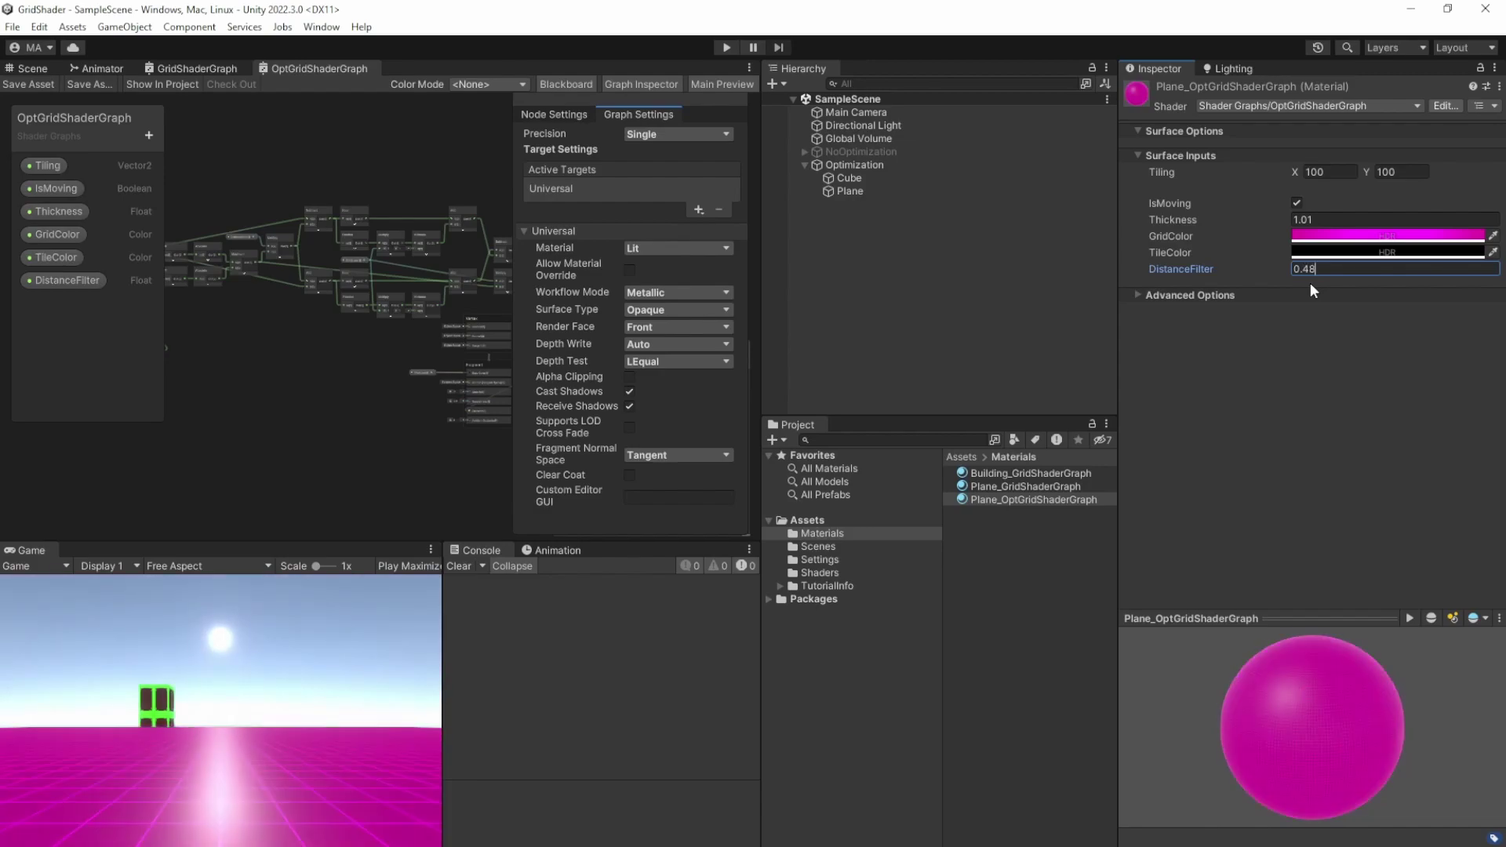
key("BackSpace")
key("BackSpace")
key("BackSpace")
type("51")
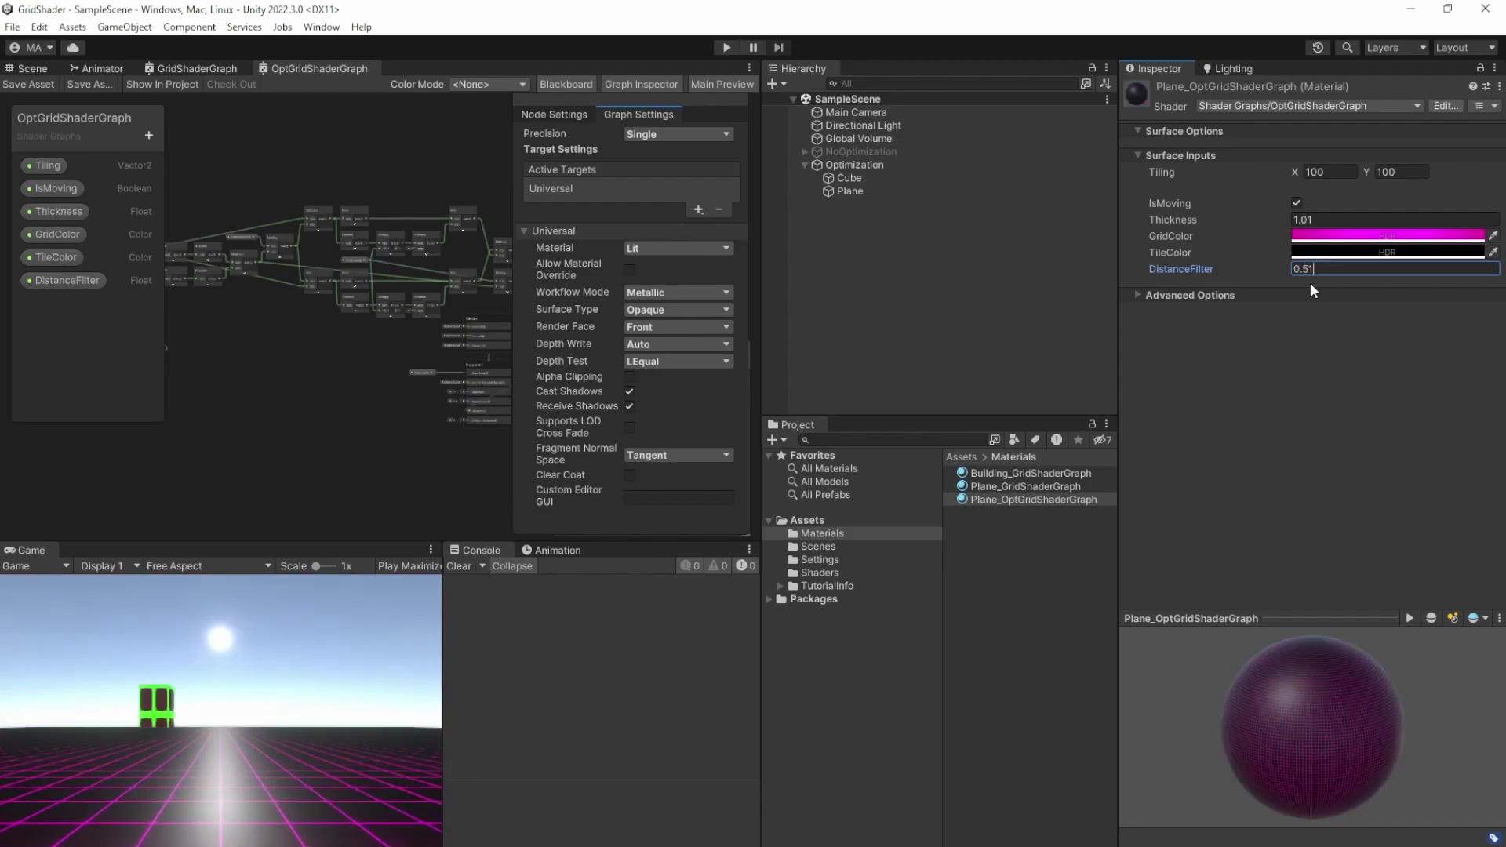
type("05")
left_click(1230, 216)
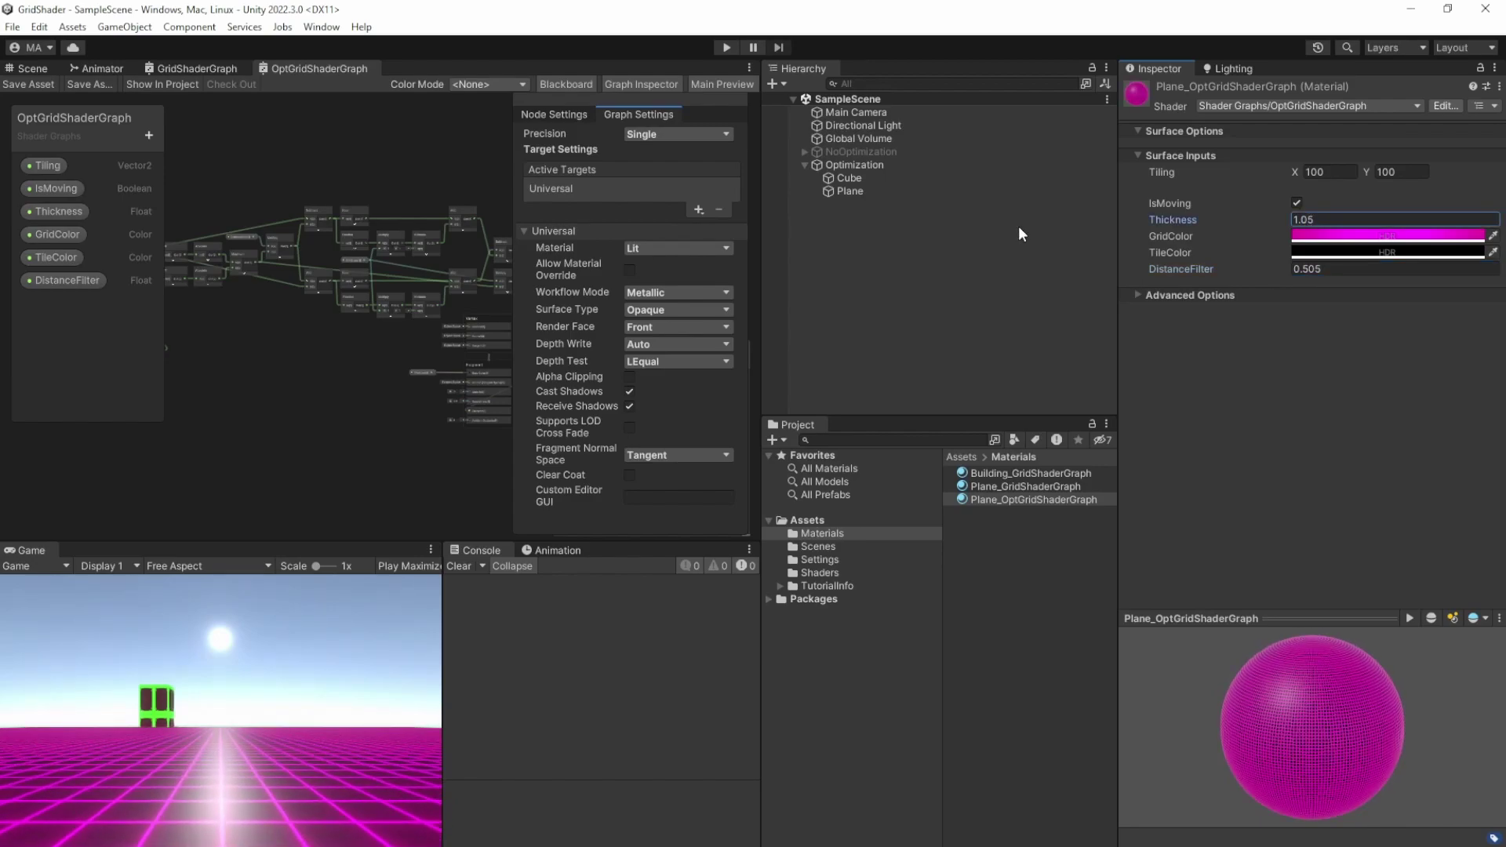
left_click(724, 47)
key("ctrl+p")
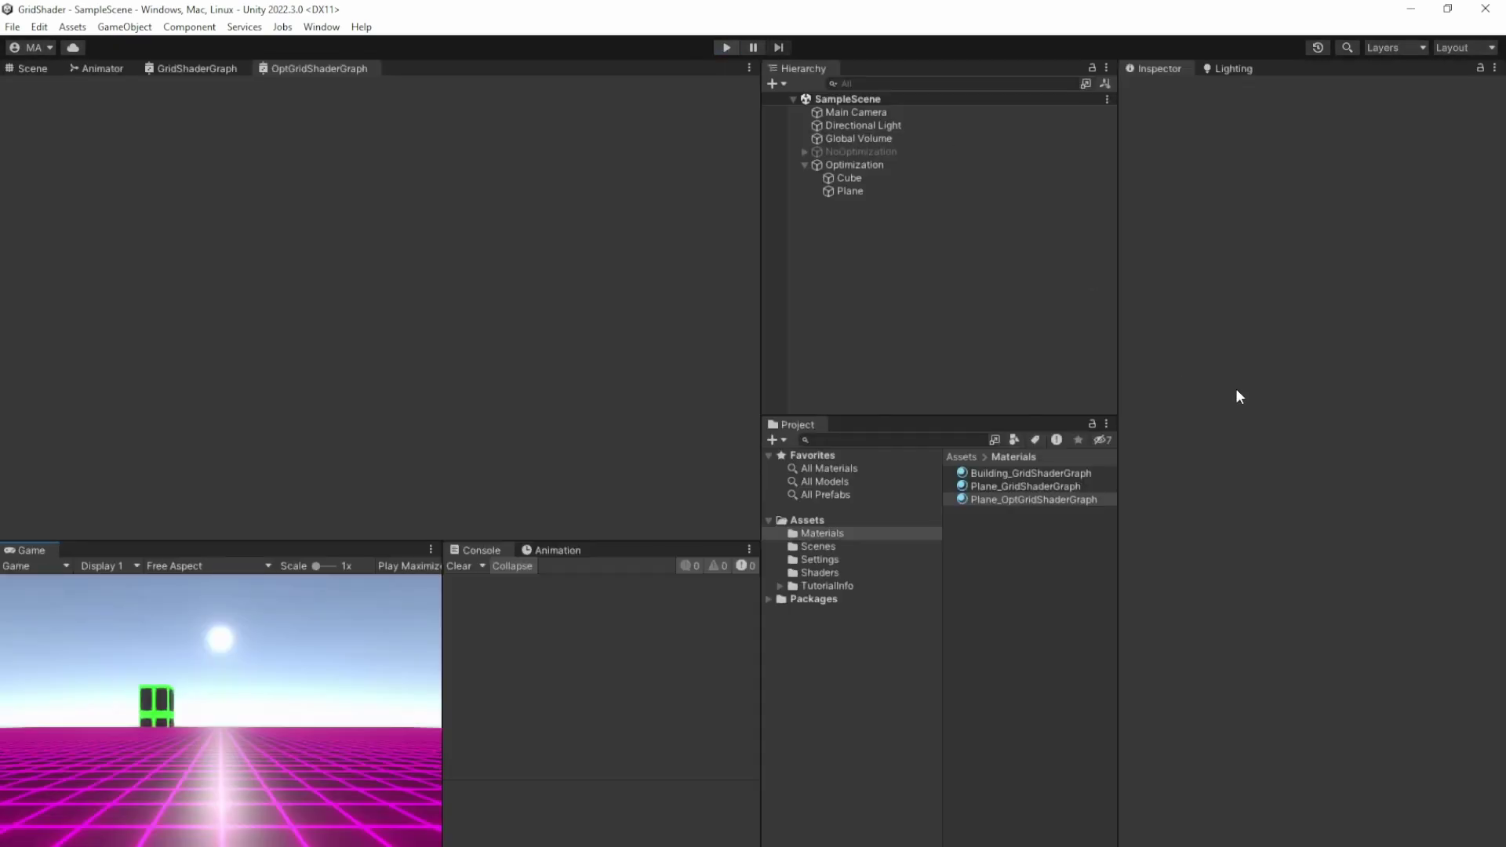
Set the plane material's Thickness to 1.03 and DistanceFilter to 0.515, and play-test the moving grid
left_click_drag(1317, 222, 1310, 225)
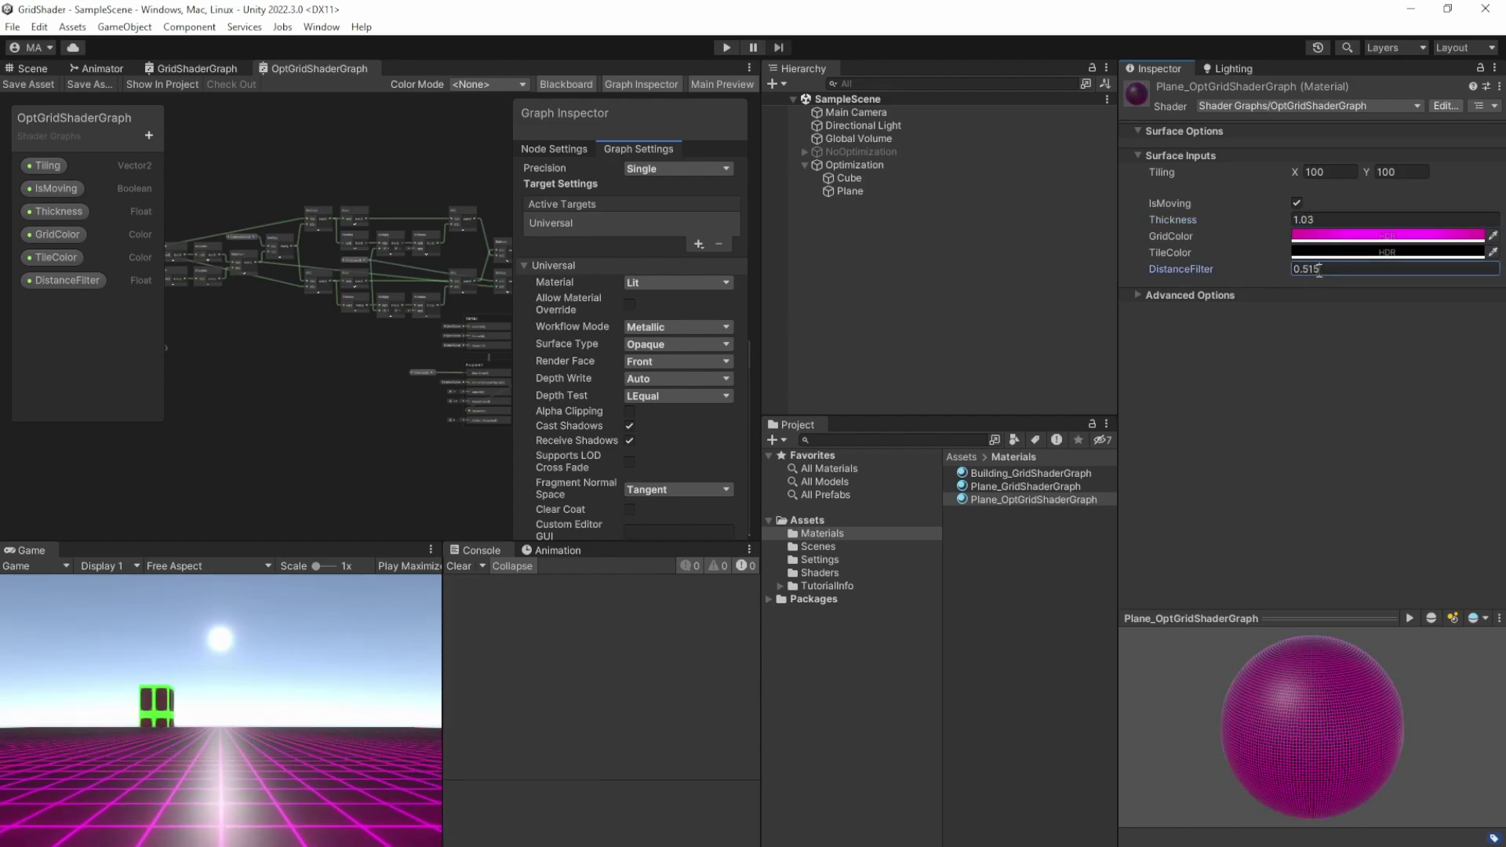
key("ctrl+p")
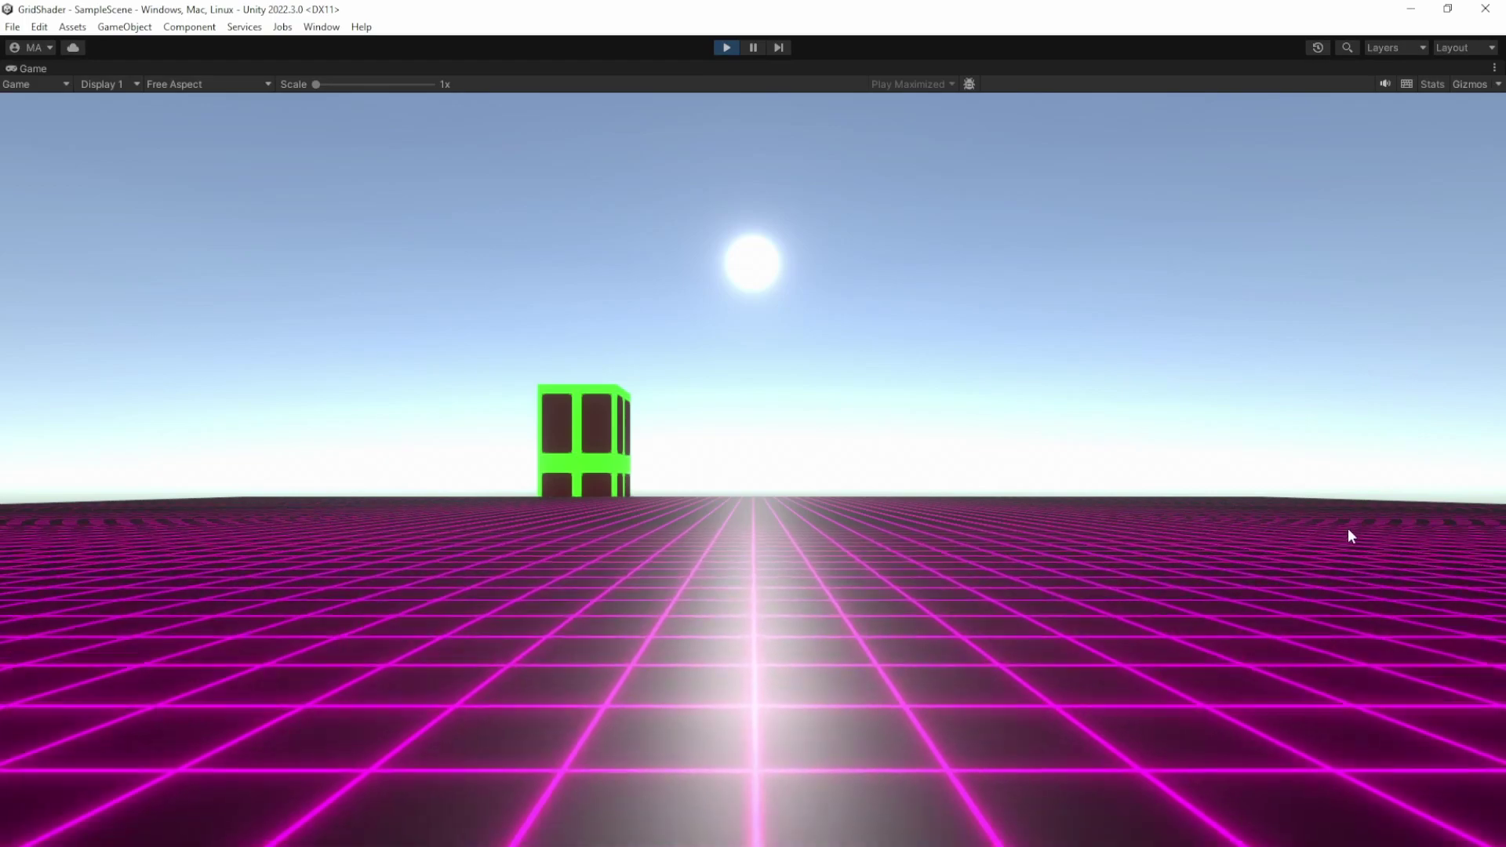
left_click(726, 49)
left_click(728, 47)
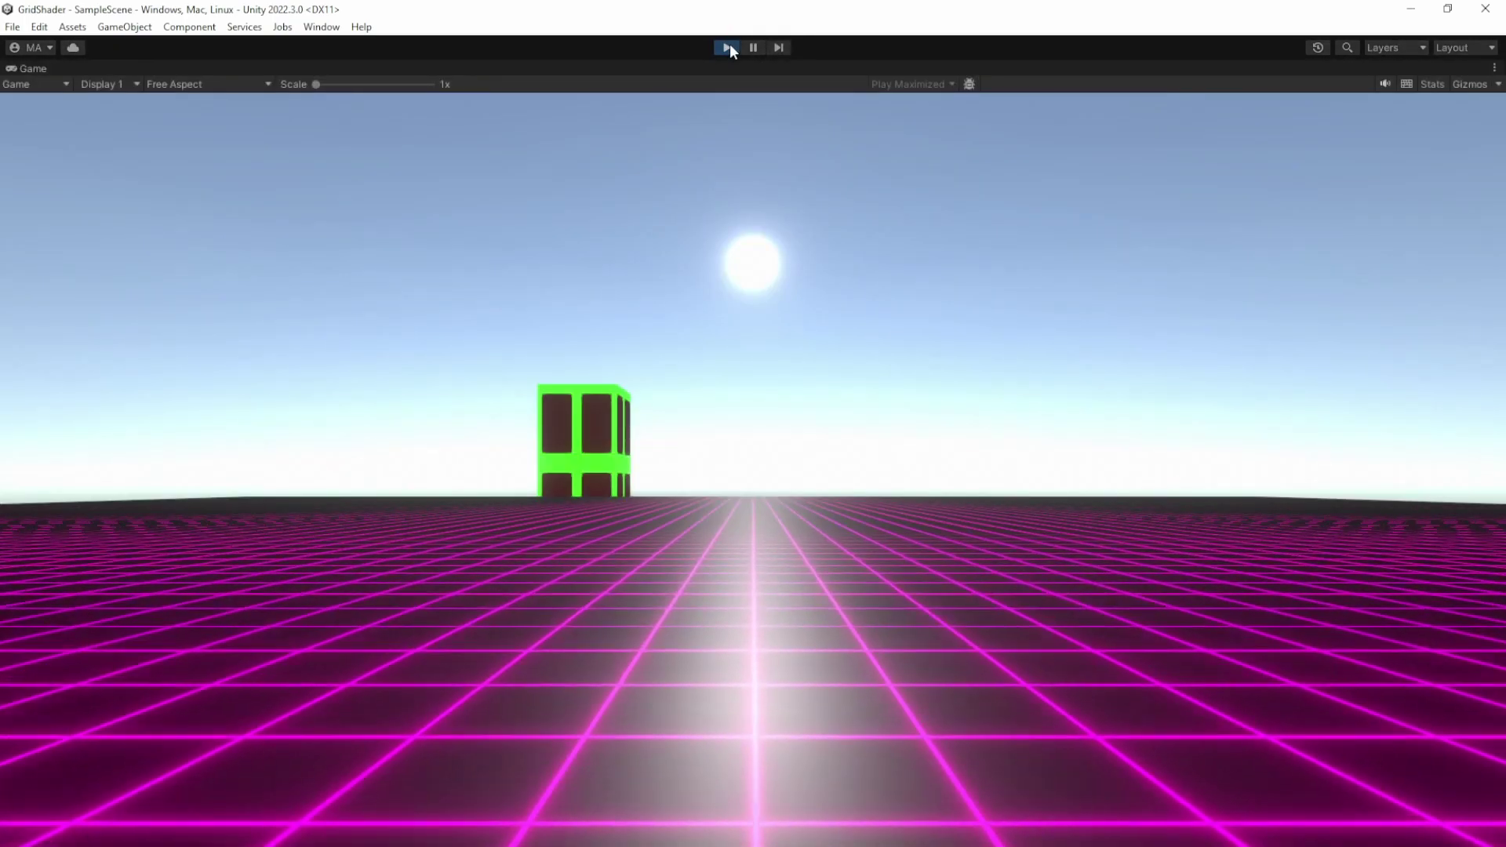
left_click(730, 47)
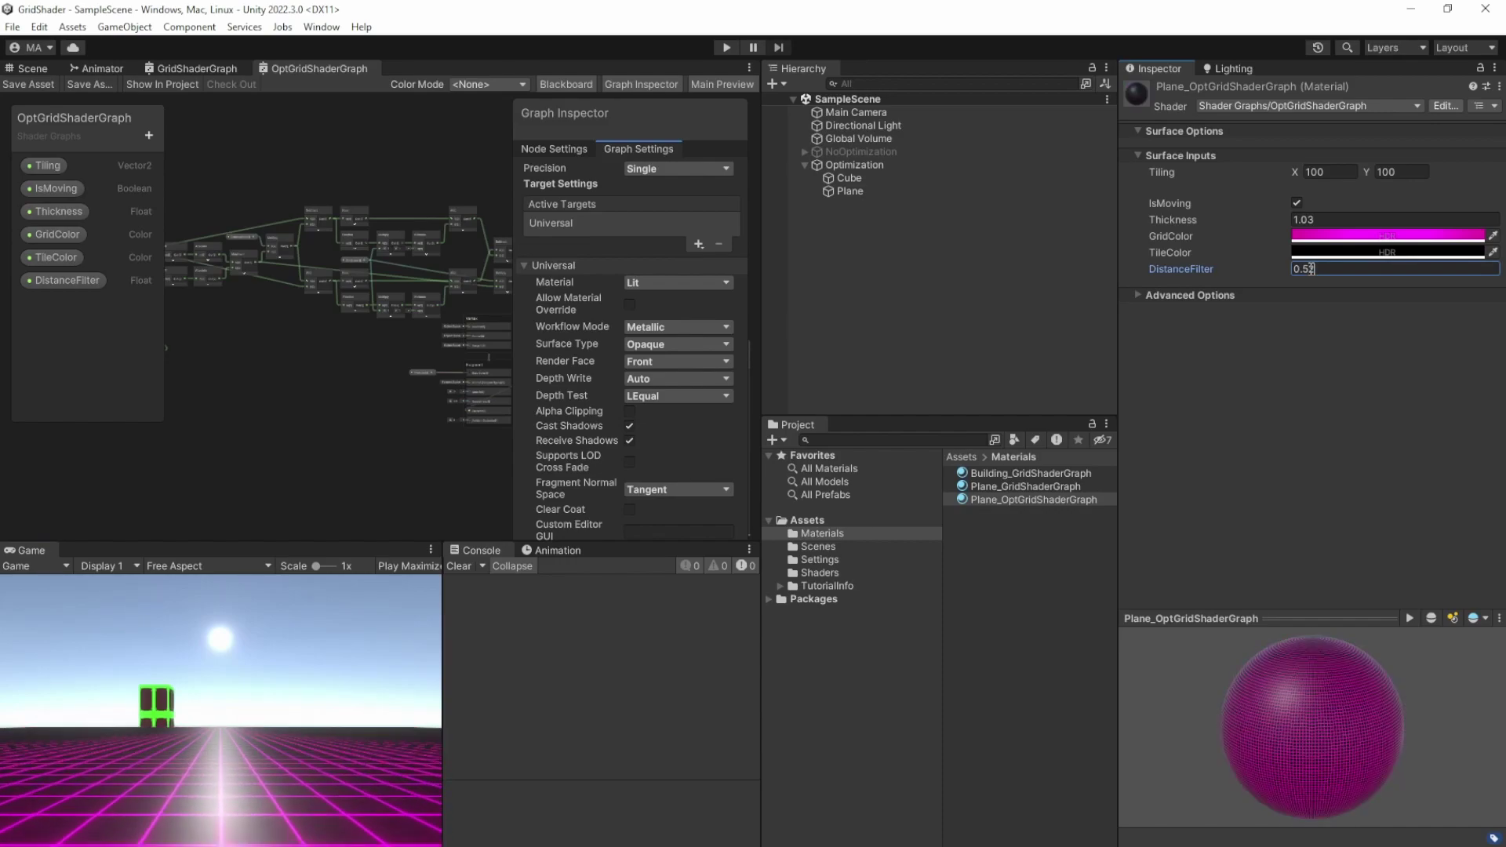
Set the plane material's DistanceFilter to 0.53 and play-test the moving grid
left_click_drag(1206, 215, 1203, 215)
left_click(1319, 221)
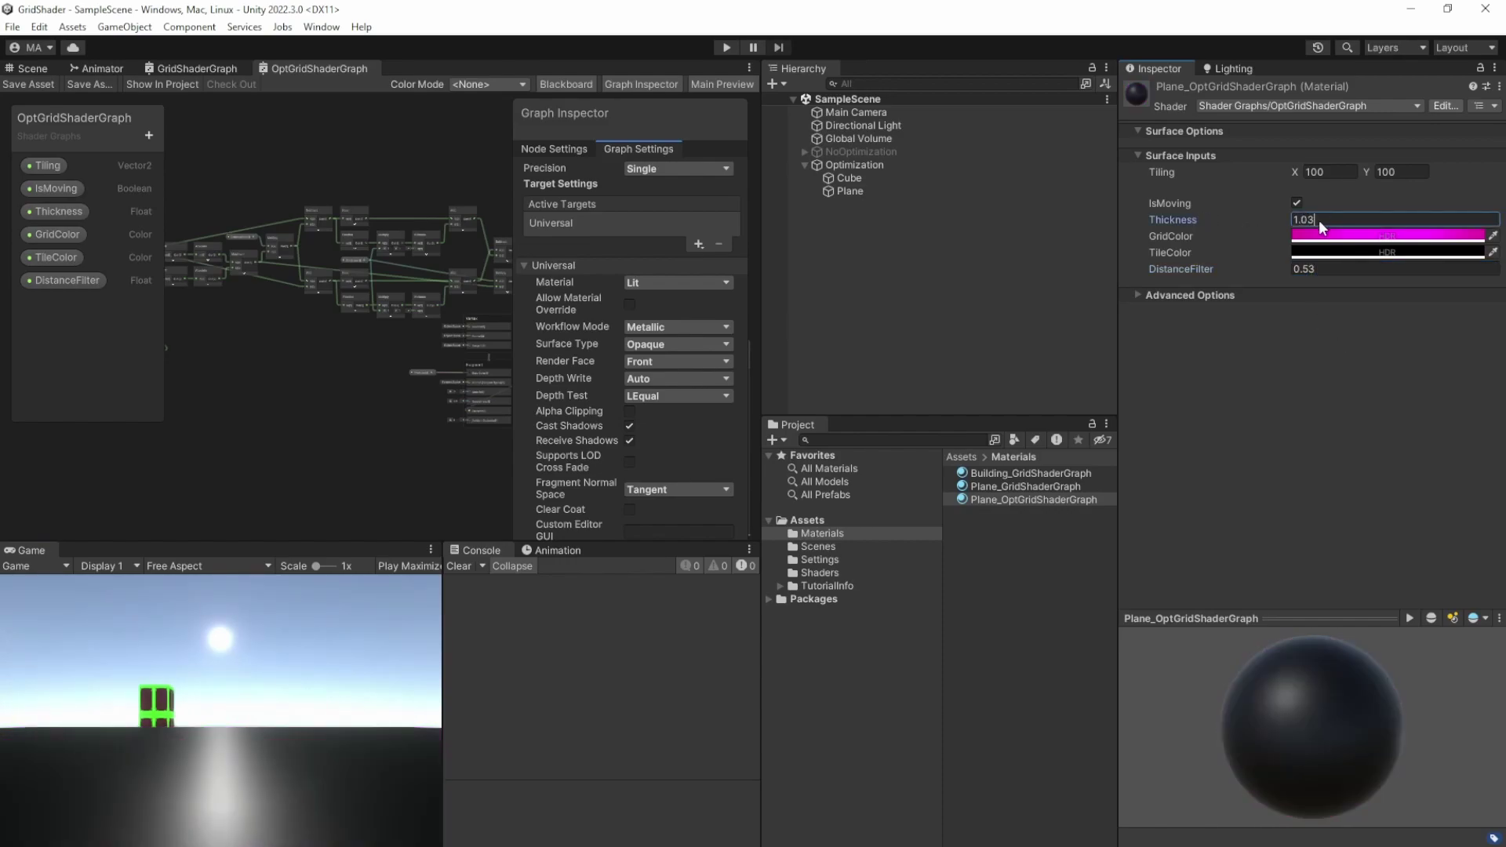
left_click(726, 47)
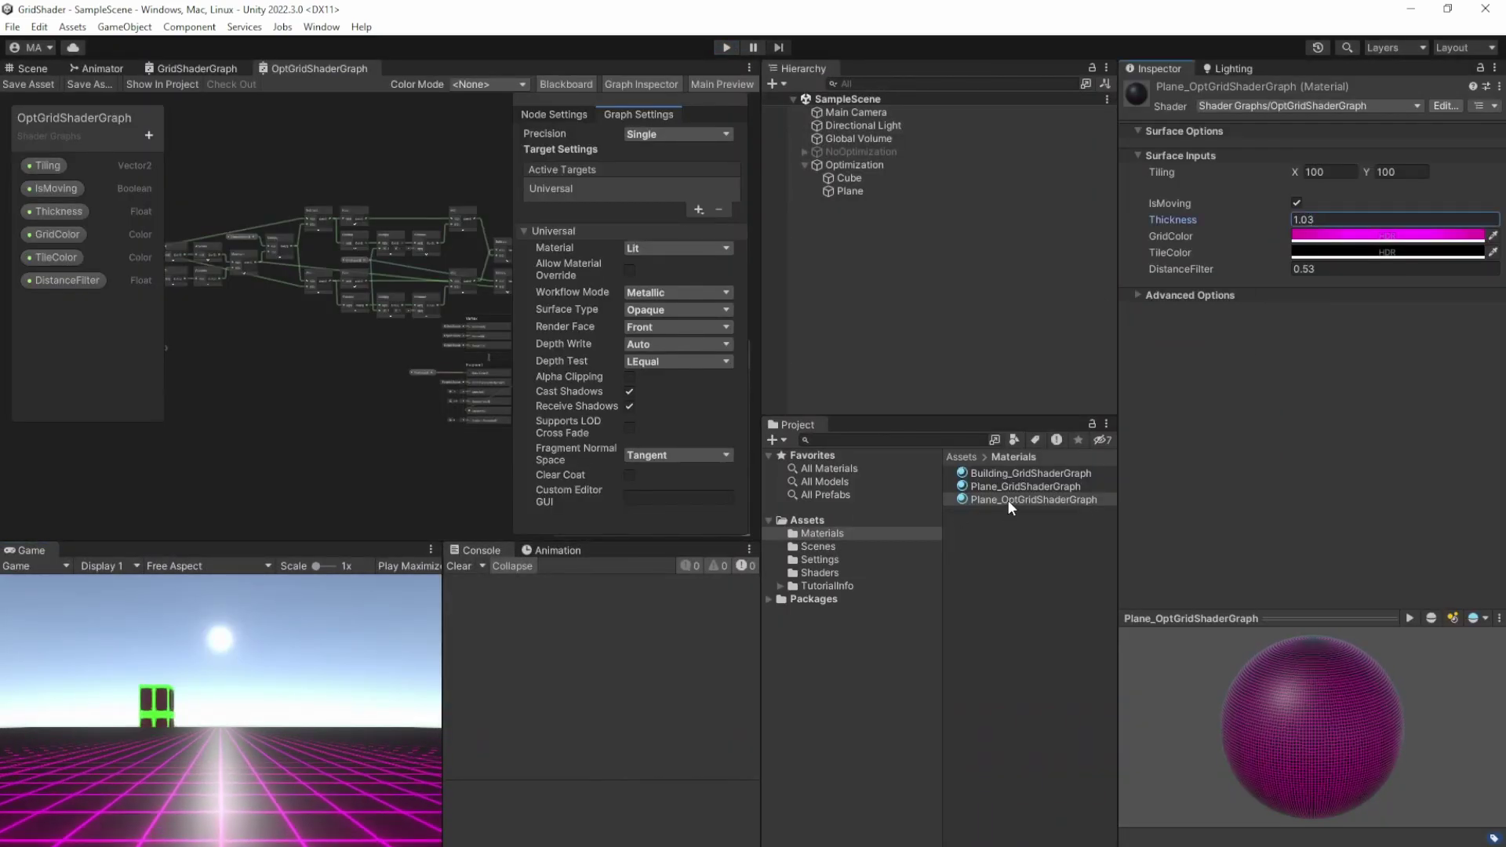
Duplicate the Plane_OptGridShaderGraph material and rename the copy Building_OptGridShaderGraph
left_click(1008, 500)
key("ctrl+d")
key("F2")
key("End")
key("BackSpace")
key("BackSpace")
key("ctrl+Left")
key("ctrl+Left")
key("BackSpace")
key("BackSpace")
key("BackSpace")
key("BackSpace")
key("BackSpace")
type("Building")
key("Return")
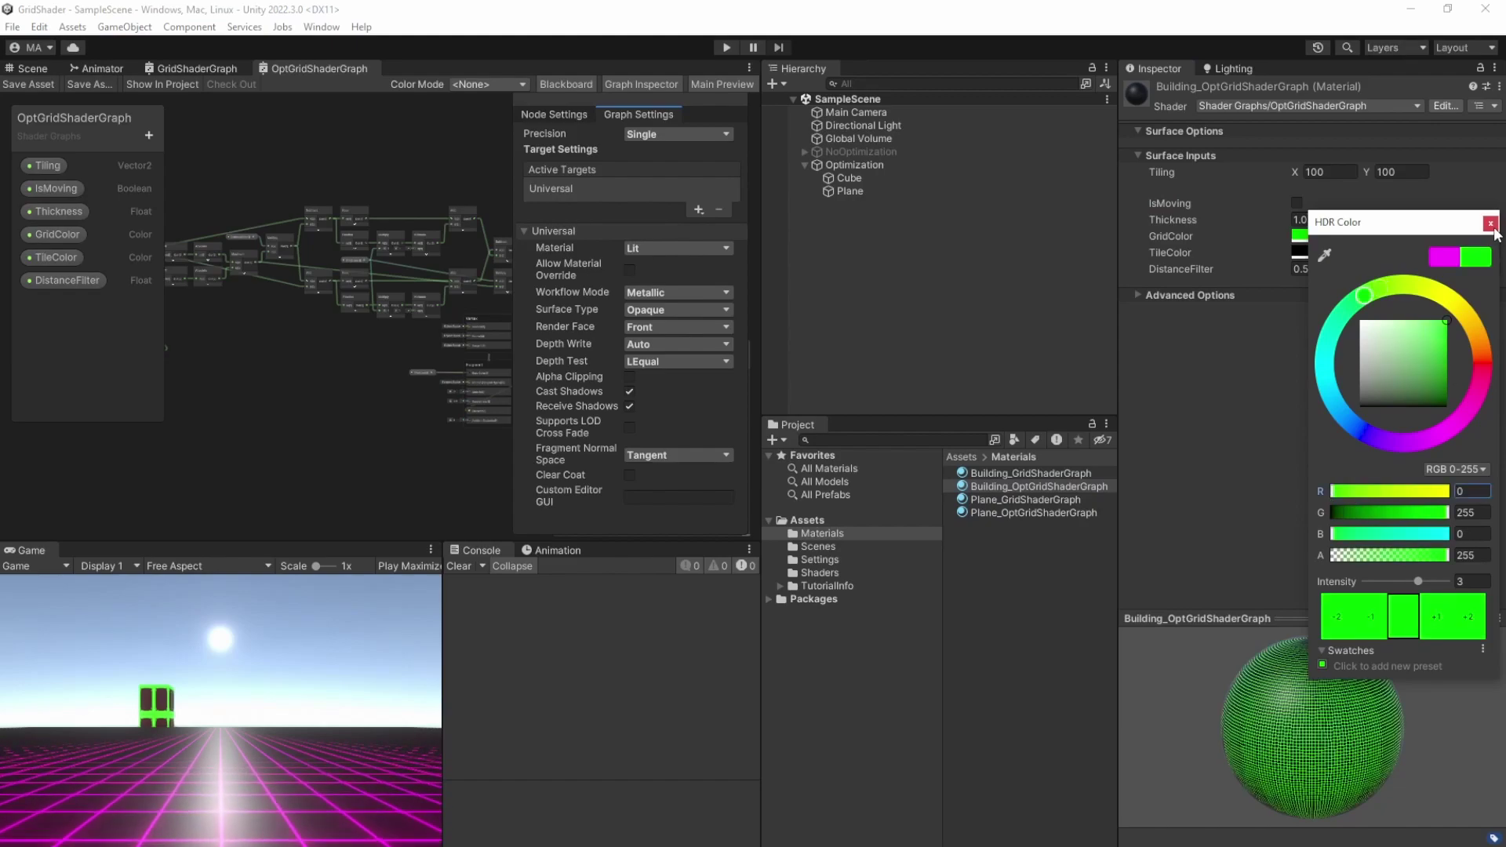
Finish the building material's green GridColor (0, 255, 0, intensity 3) and assign Building_OptGridShaderGraph to the Cube
left_click(1492, 226)
left_click_drag(1037, 486, 859, 179)
Set the building material's DistanceFilter to 0.5 and its Tiling to 10 in X and Y
left_click(1316, 269)
type("1,1")
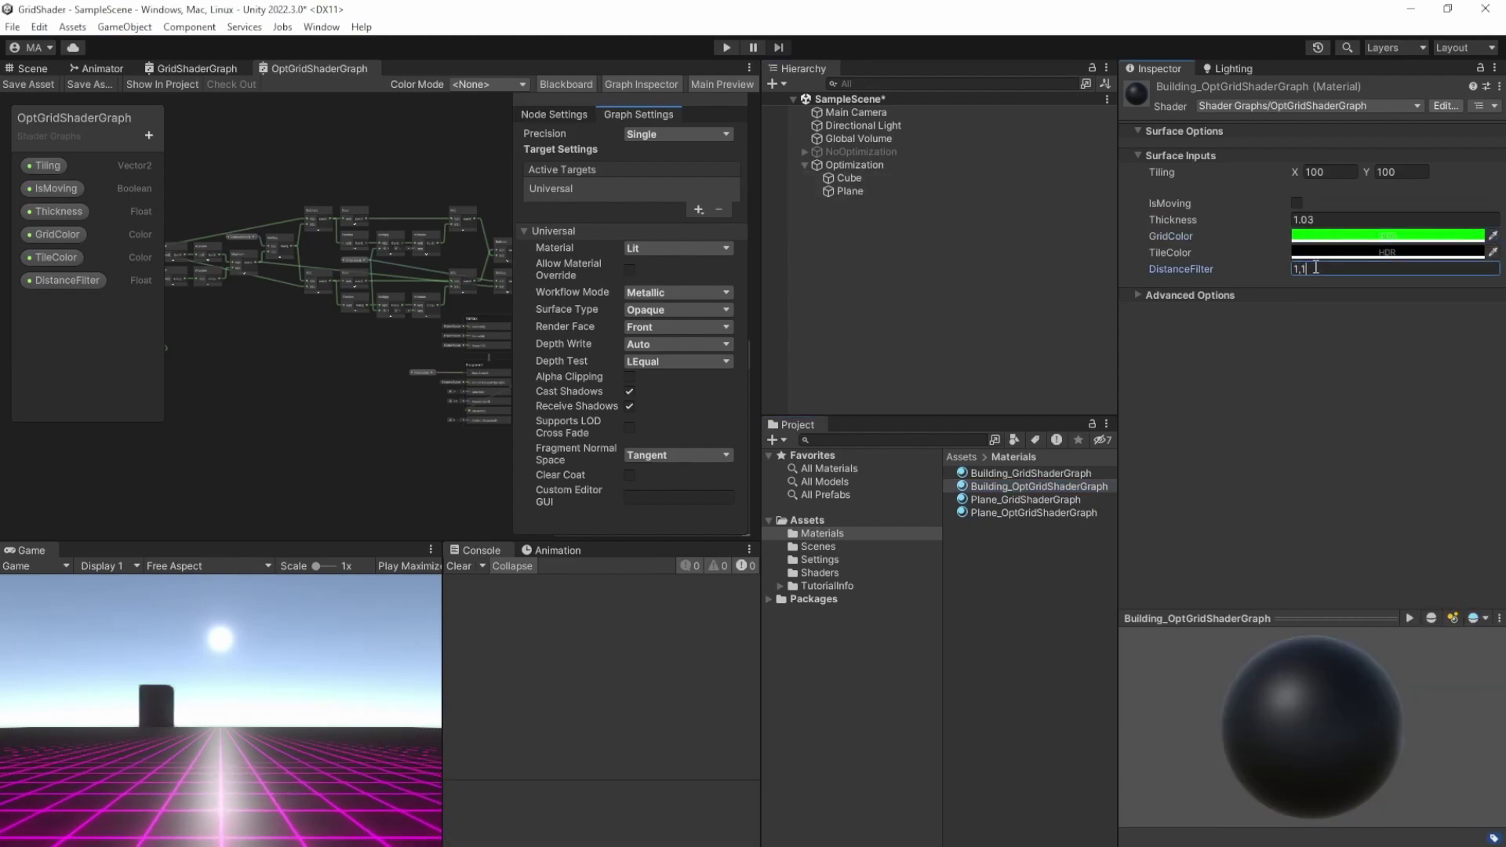
key("BackSpace")
key("BackSpace")
key("BackSpace")
type("0")
left_click(1330, 172)
type("10,7")
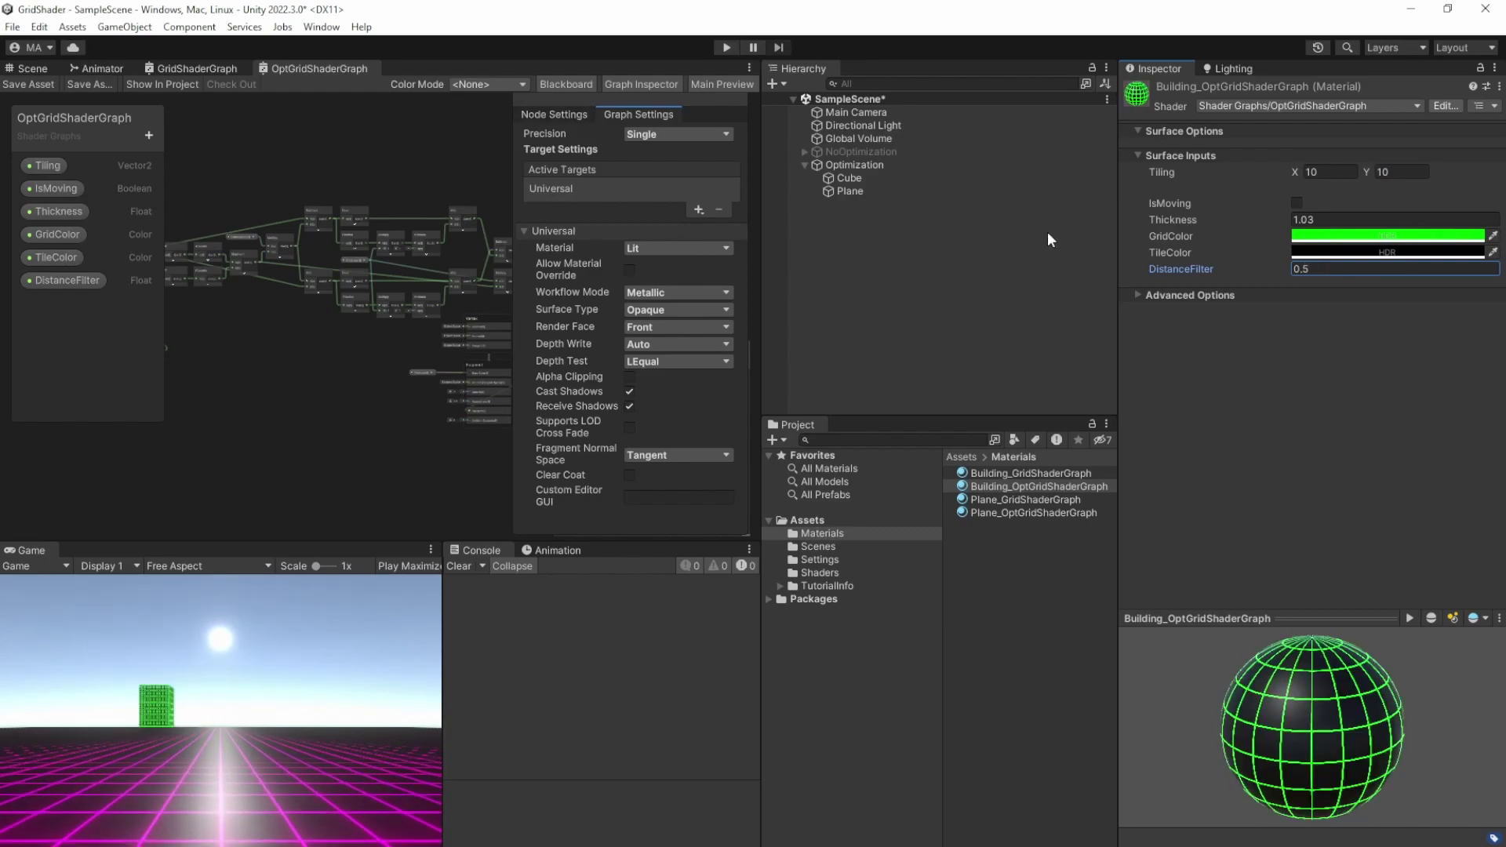
Play-test the scene with the new grid material on the building cube and stop it again
left_click(1319, 220)
left_click(727, 47)
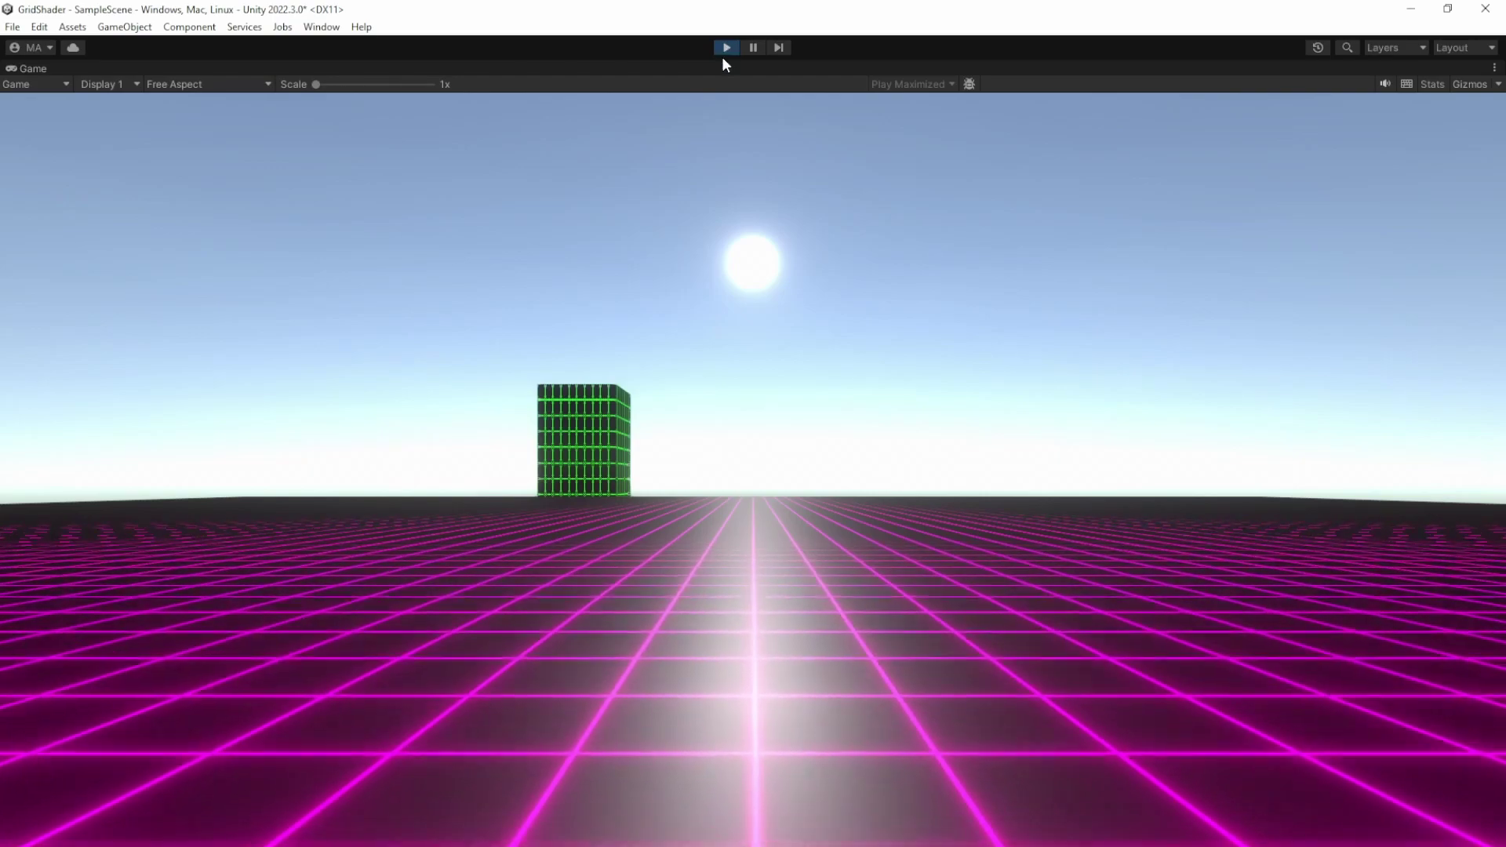
left_click(726, 48)
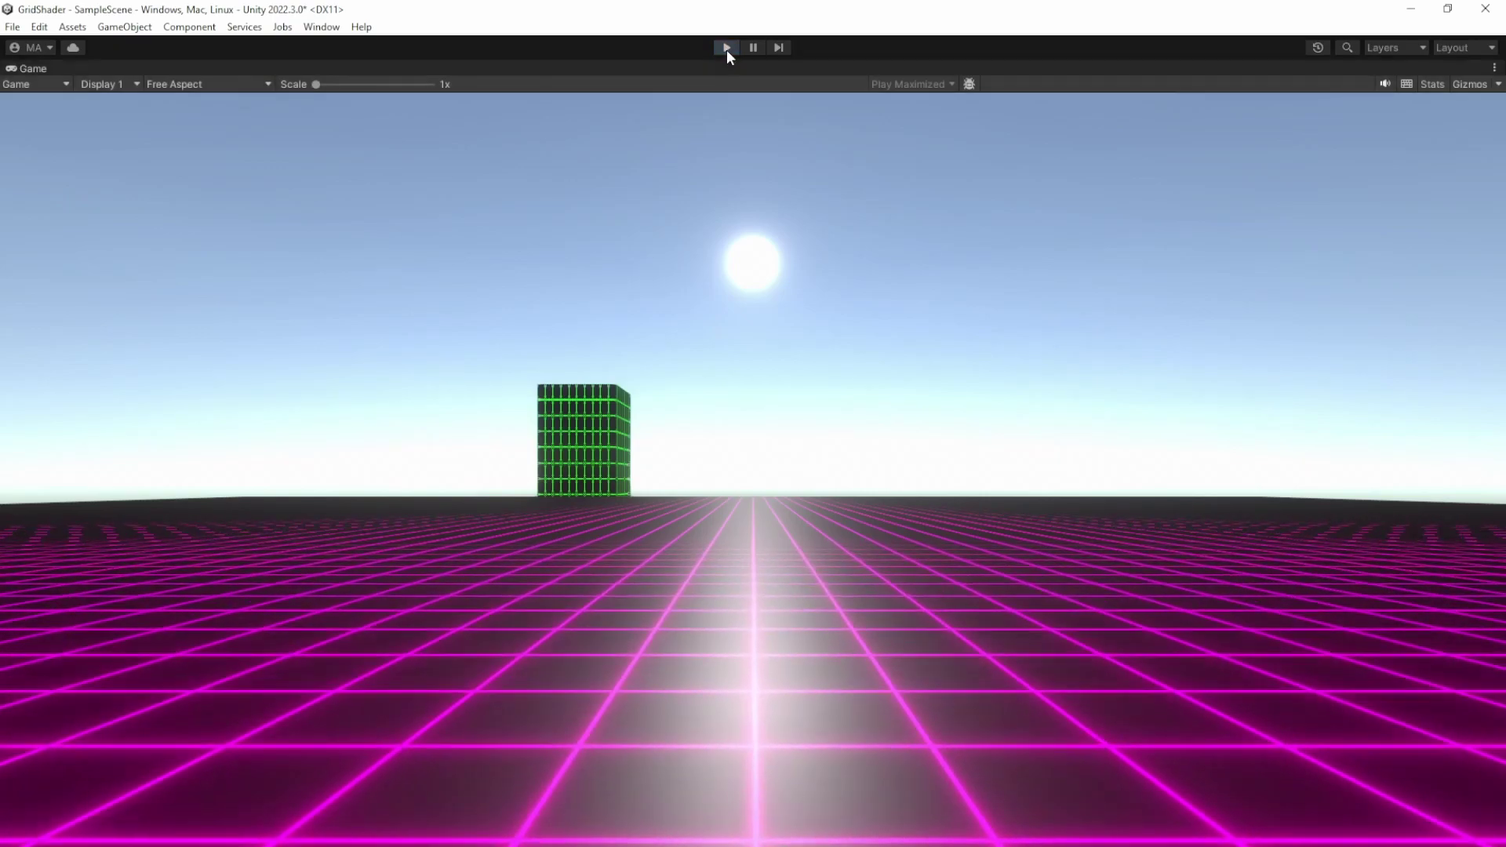